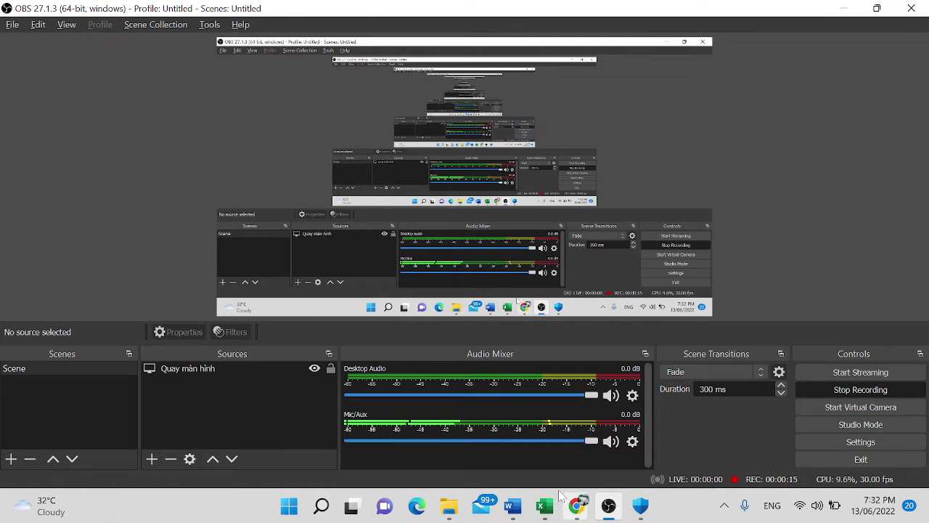
- Switch to the Word exercise BT-ke-toan-1306 and review the opening account balances in the table under Bài tập 1
left_click(545, 506)
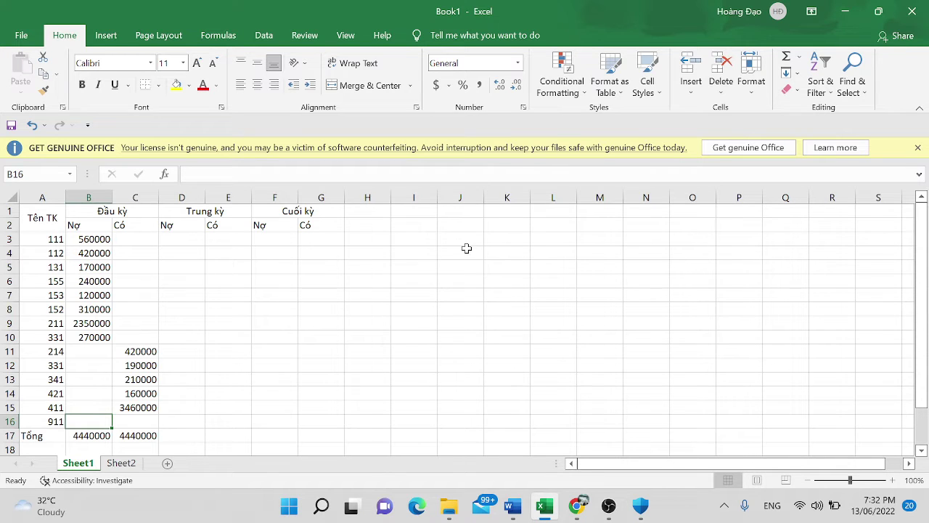
left_click(518, 516)
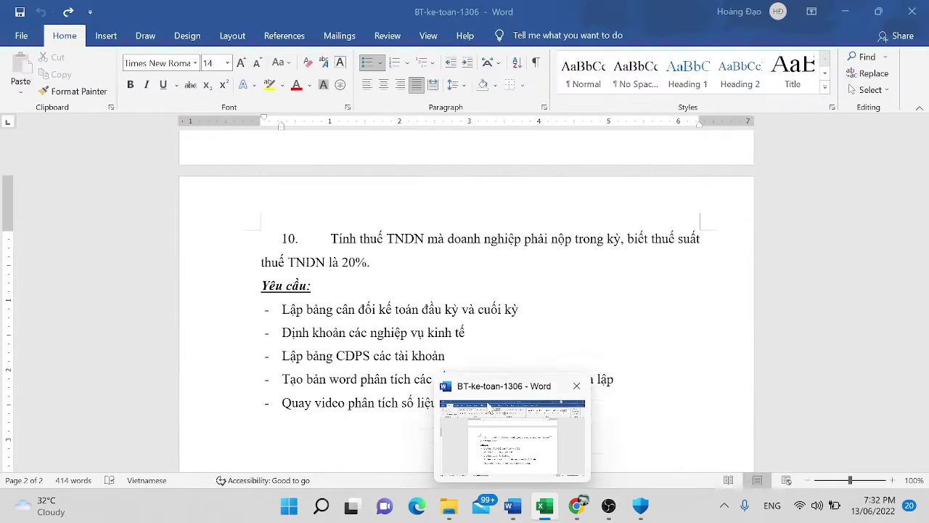
scroll(464, 327, "up", 10)
scroll(465, 302, "down", 1)
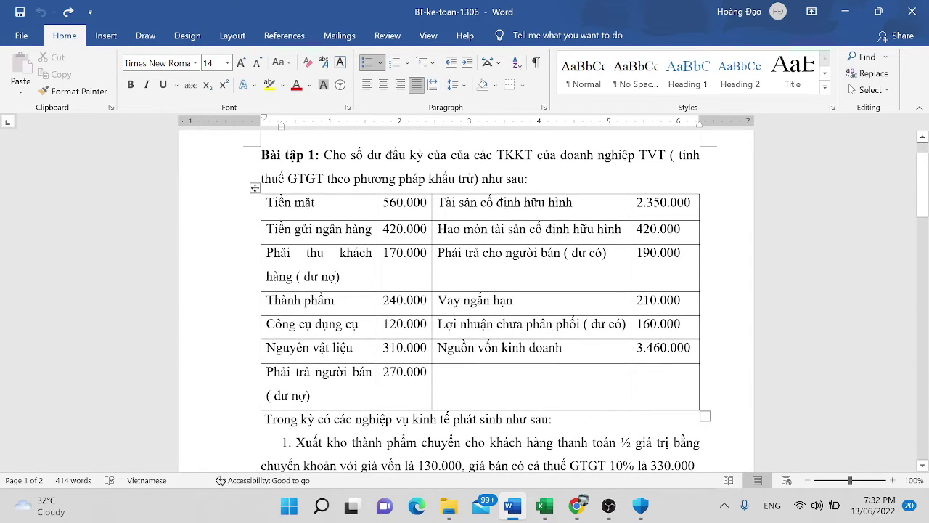
mouse_move(276, 203)
left_mouse_down()
mouse_move(327, 231)
mouse_move(522, 255)
mouse_move(516, 377)
left_mouse_up()
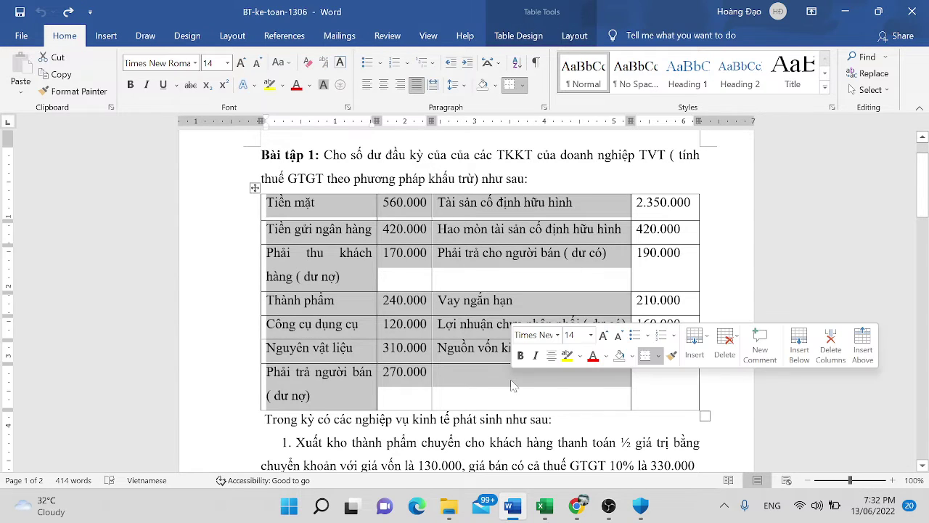
left_click(437, 372)
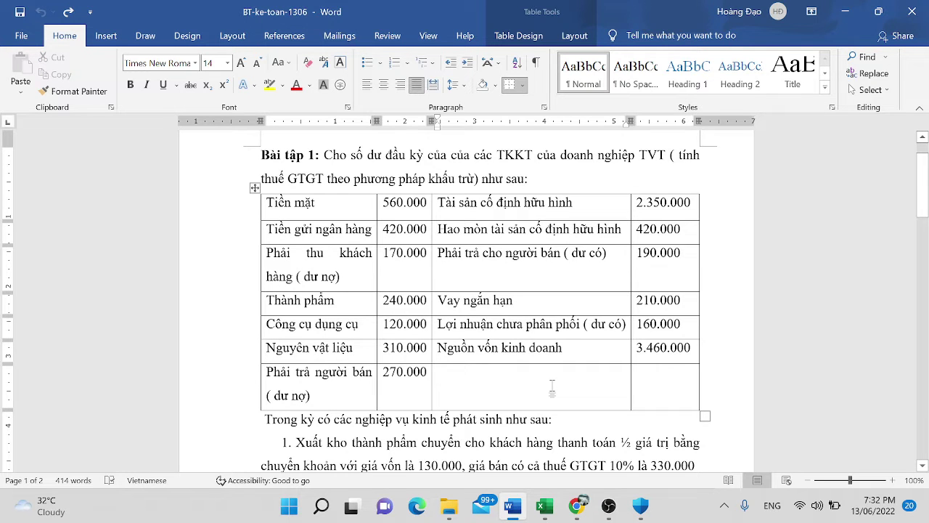
- Read through the ten numbered transactions and the task list under Yêu cầu in the exercise document
scroll(551, 388, "down", 5)
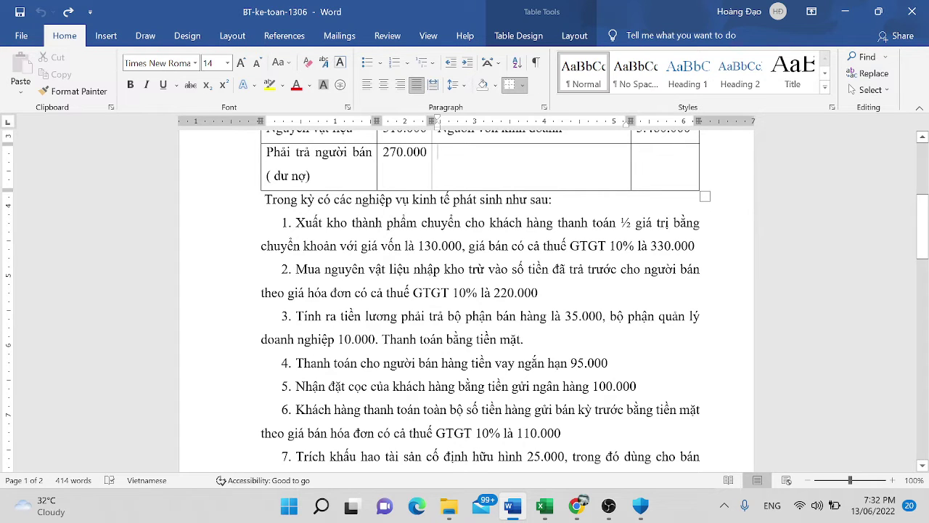
left_click_drag(300, 199, 507, 199)
left_click(508, 245)
scroll(508, 245, "down", 4)
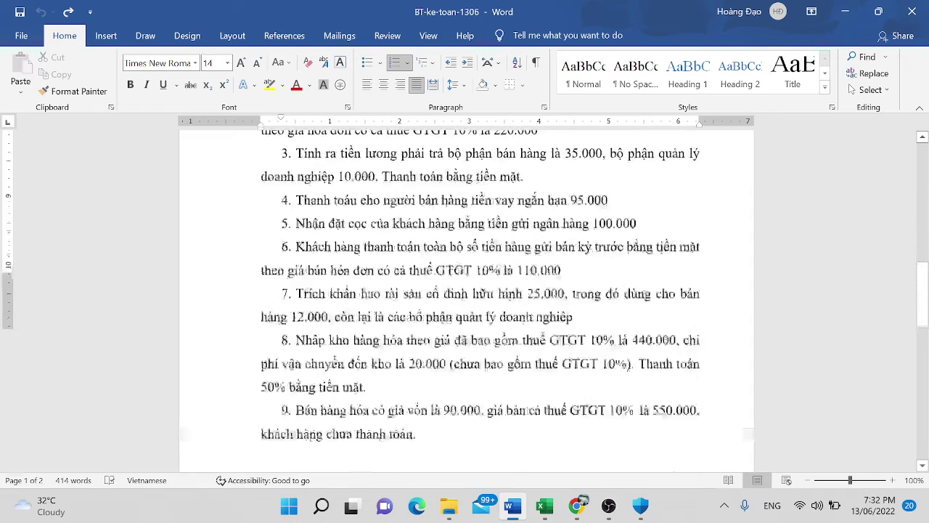
scroll(466, 299, "down", 7)
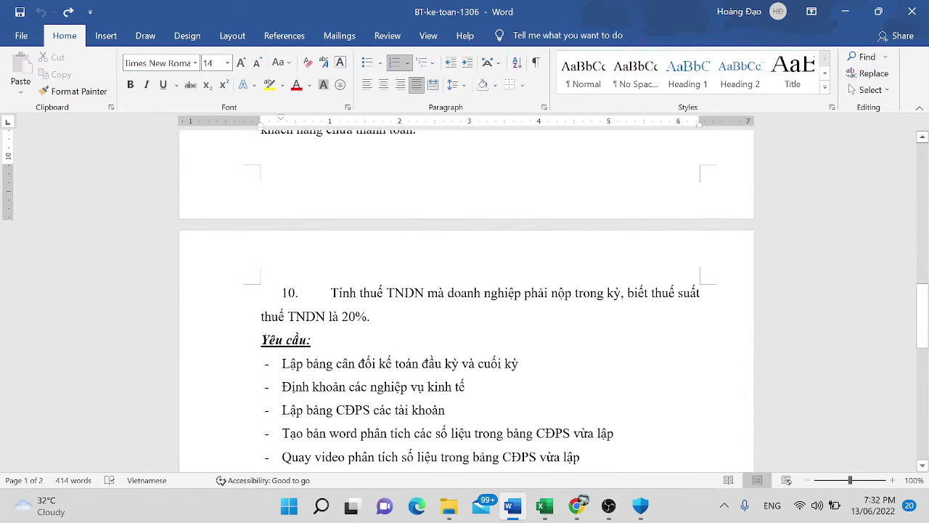
scroll(466, 299, "down", 2)
left_click_drag(281, 284, 580, 378)
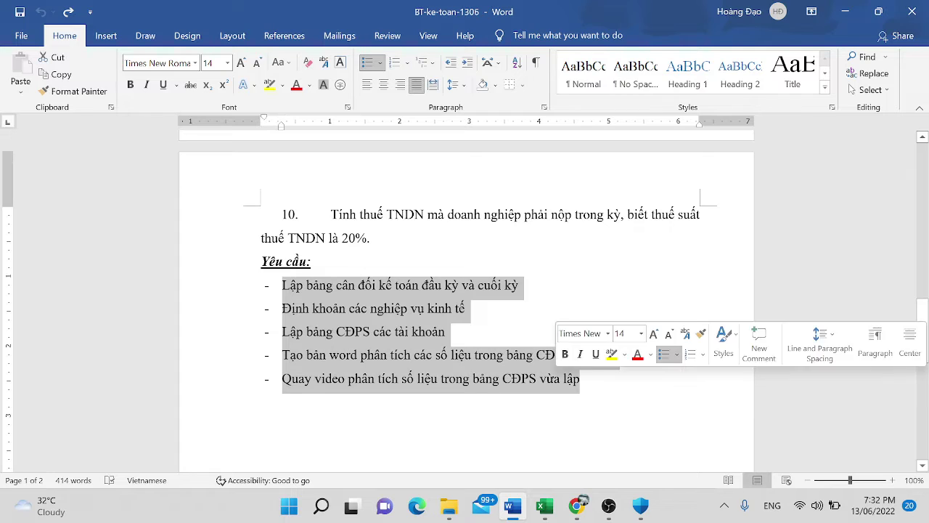
left_click(419, 332)
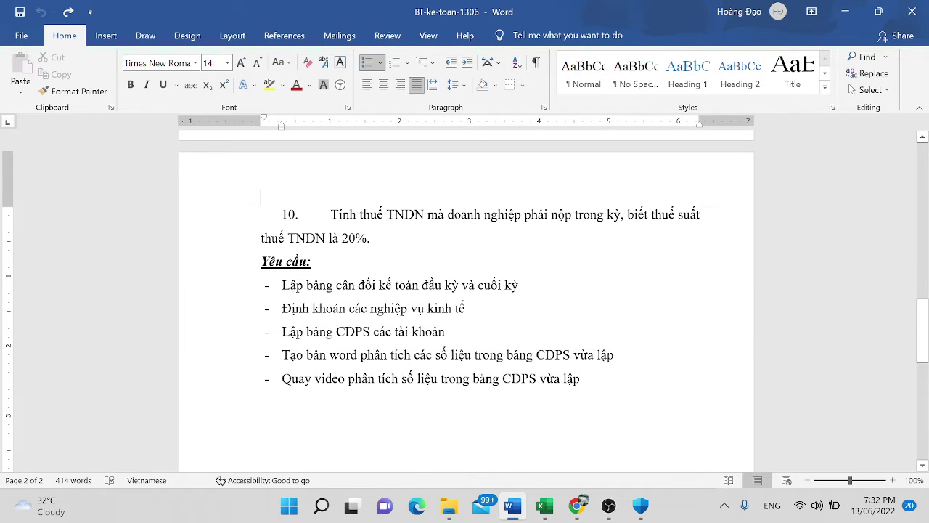
scroll(466, 300, "up", 16)
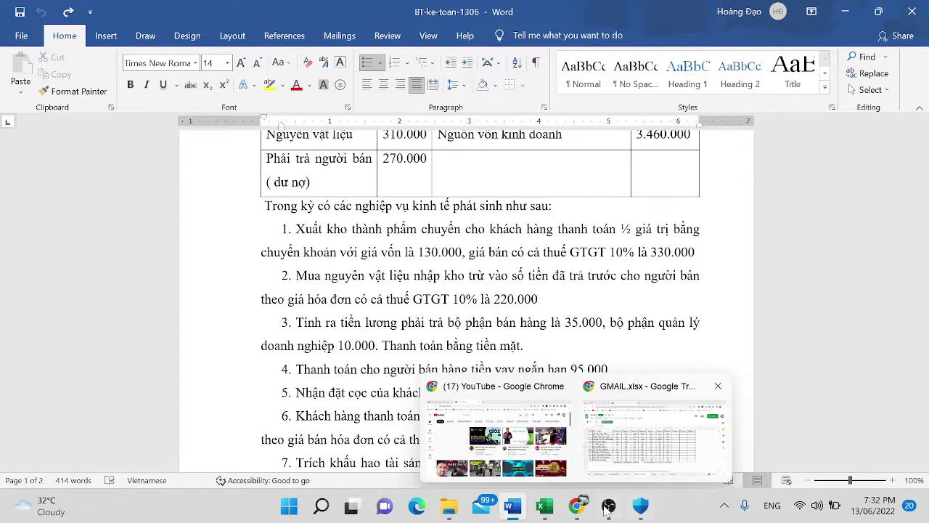
- Switch to the Excel workbook Book1 and review the opening balances on Sheet1 and the journal entries on Sheet2
left_click(544, 506)
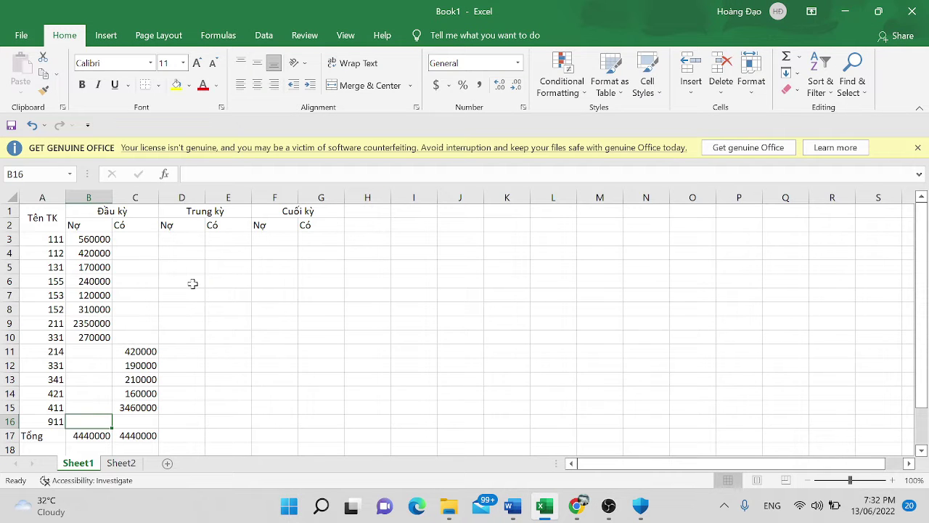
scroll(191, 284, "down", 1)
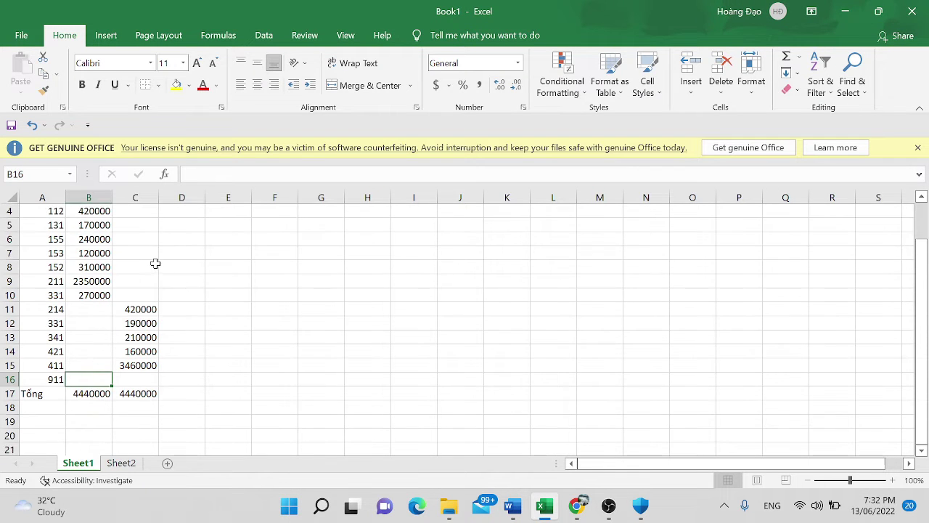
scroll(155, 263, "up", 1)
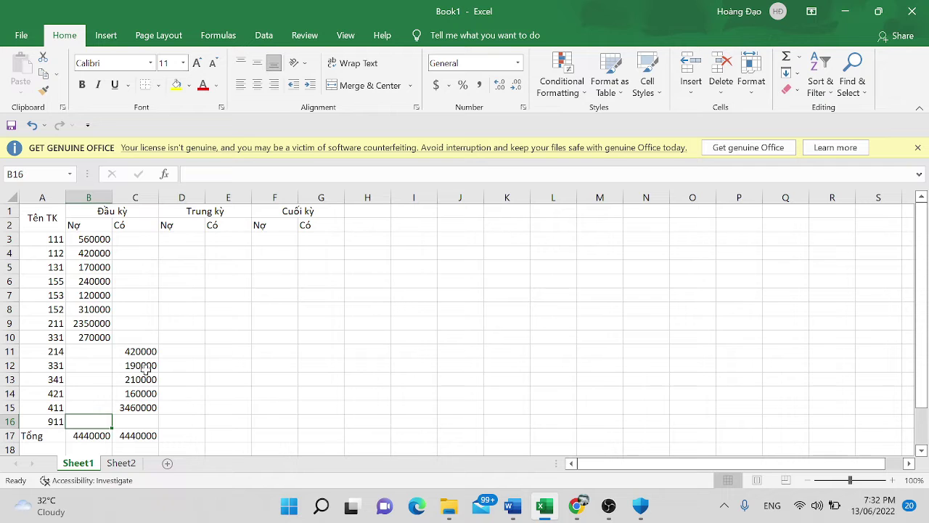
left_click(121, 463)
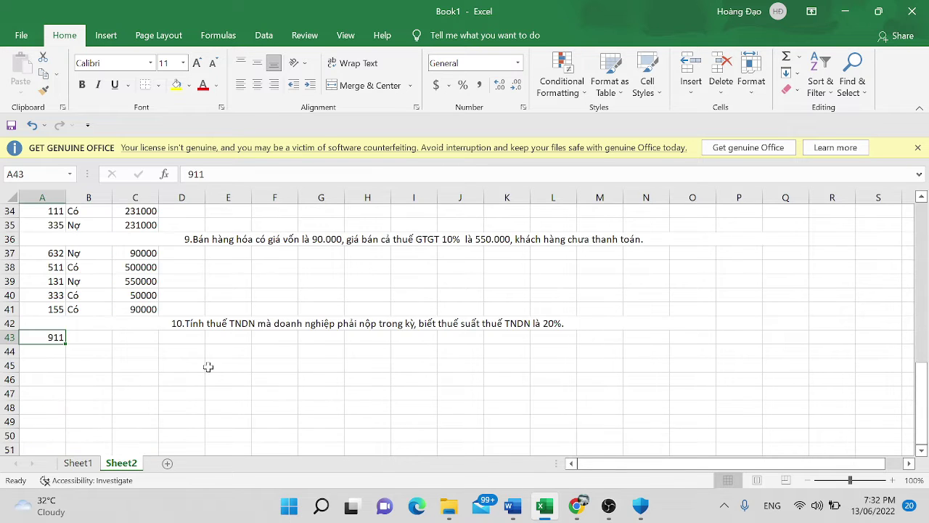
scroll(208, 367, "up", 11)
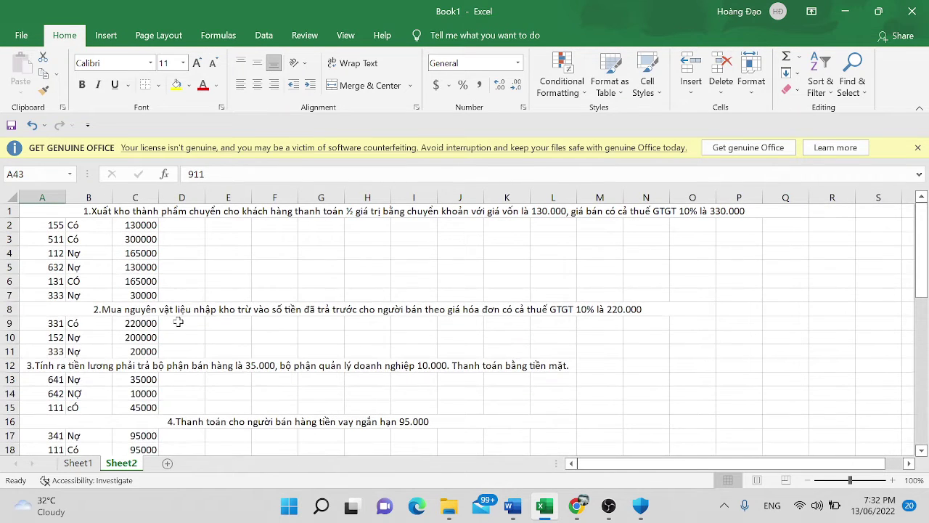
left_click(178, 321)
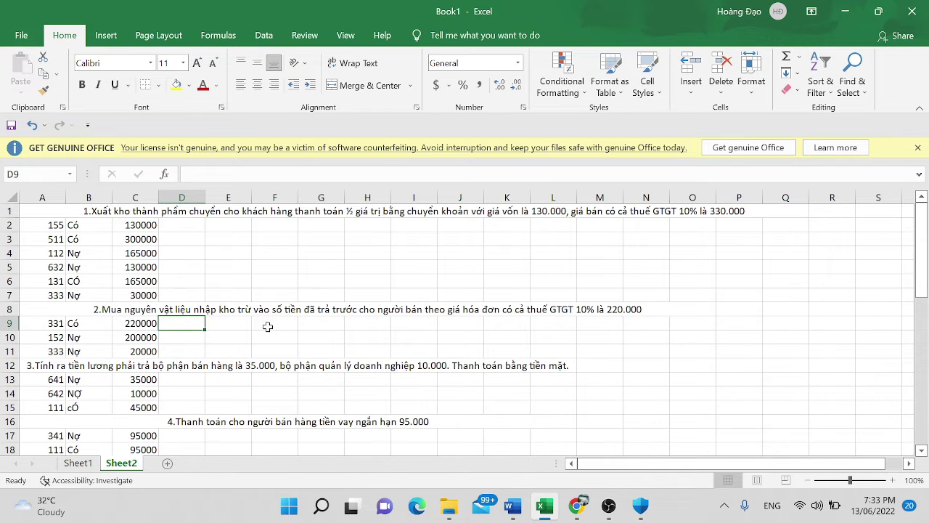
key("alt+Tab")
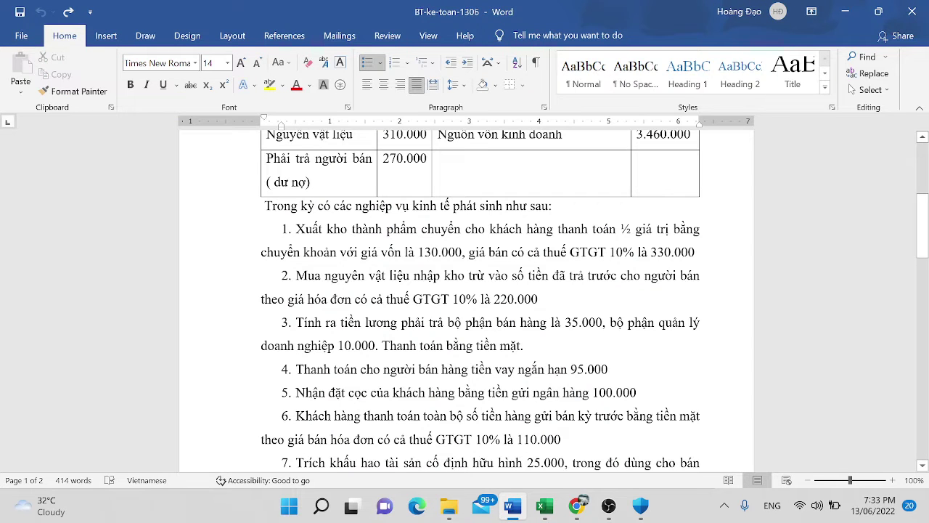
key("alt+Tab")
- Examine transaction 1 on Sheet2, comparing the cost entries for debit account 632 and credit account 155
left_click(206, 211)
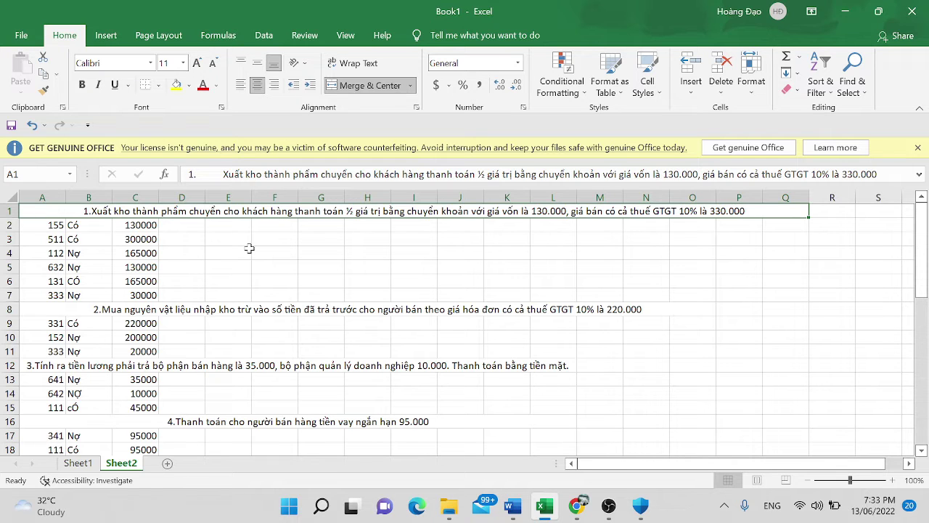
left_click_drag(93, 270, 153, 269)
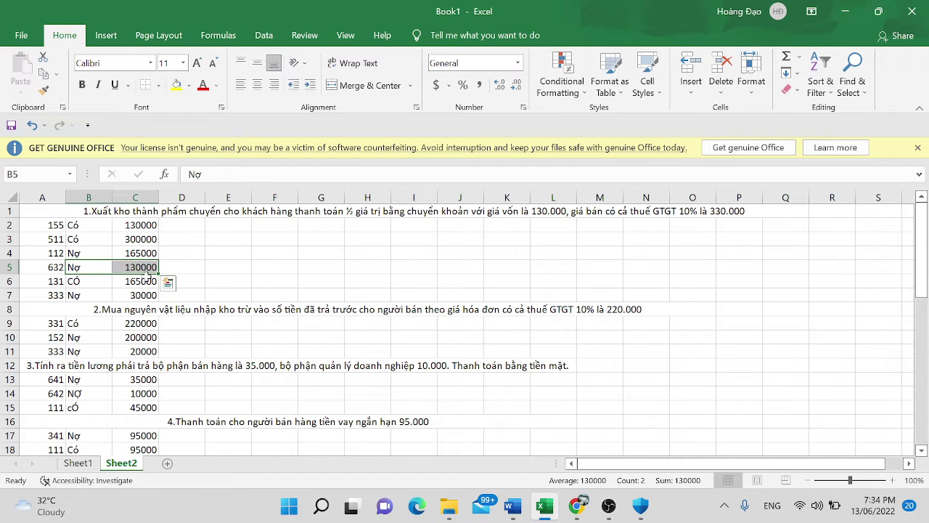
left_click(121, 268)
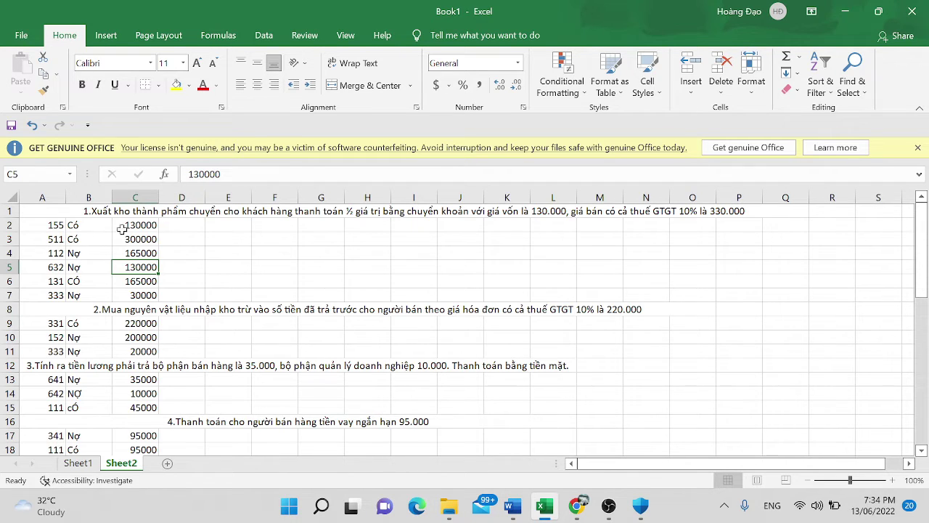
left_click_drag(124, 227, 36, 229)
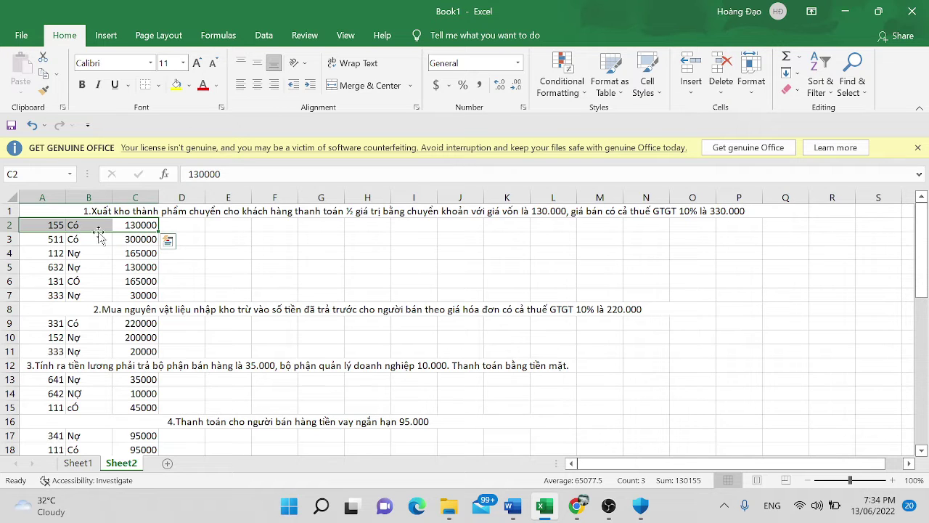
left_click(135, 225)
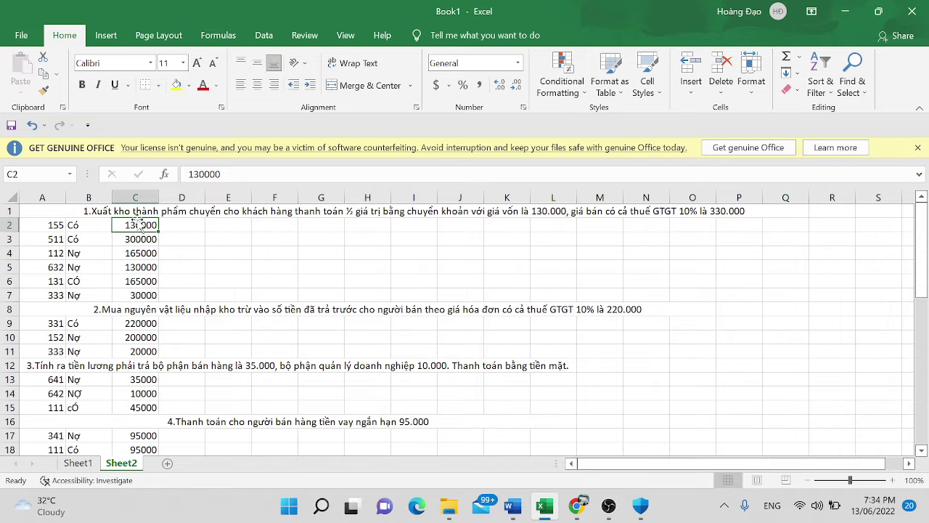
left_click(141, 266)
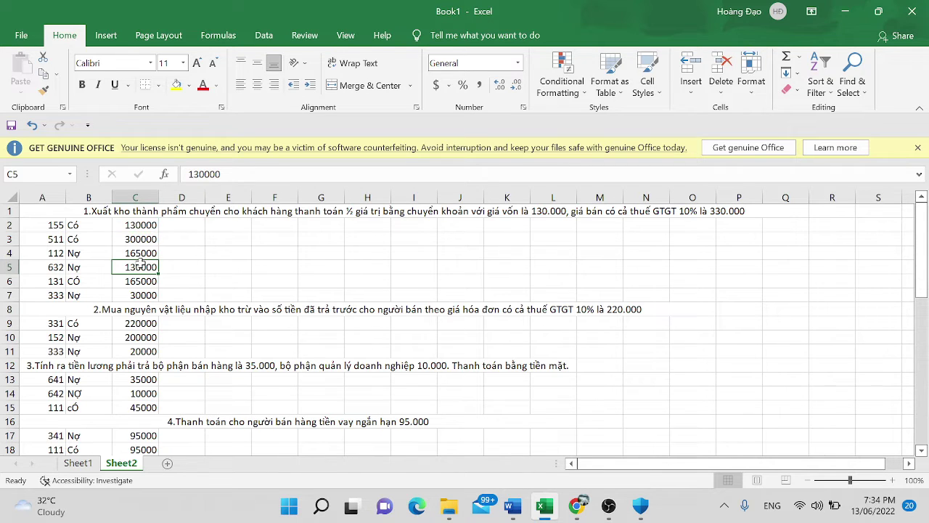
left_click(141, 227)
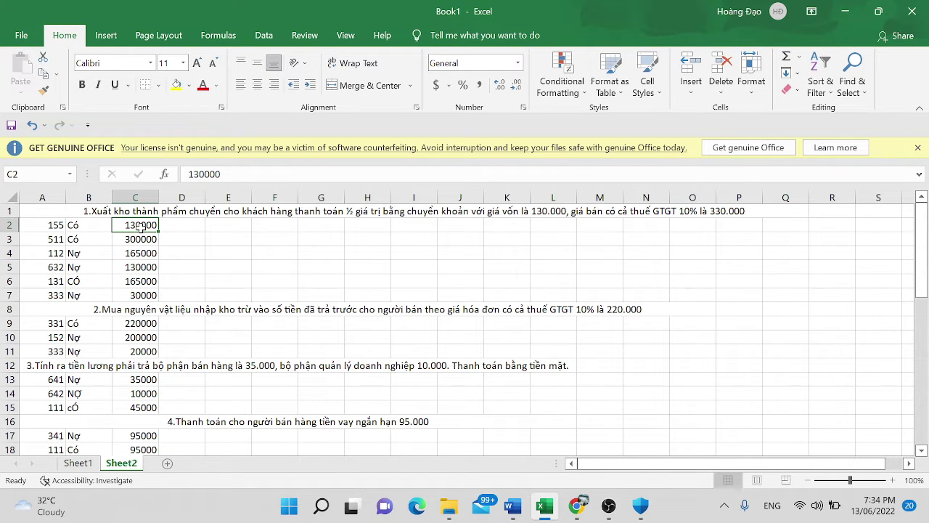
- Examine the revenue entry for account 511 and the VAT entry for account 333 under transaction 1
left_click(71, 238)
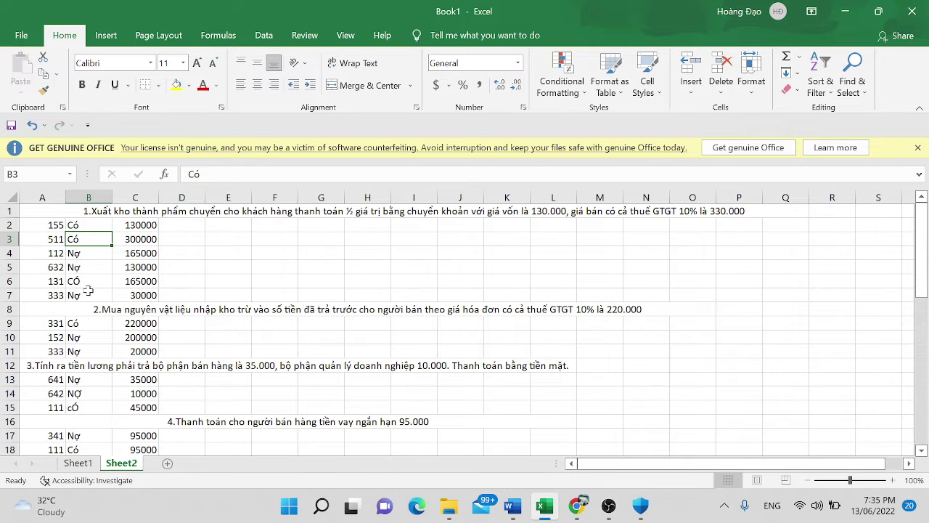
left_click_drag(51, 245, 155, 248)
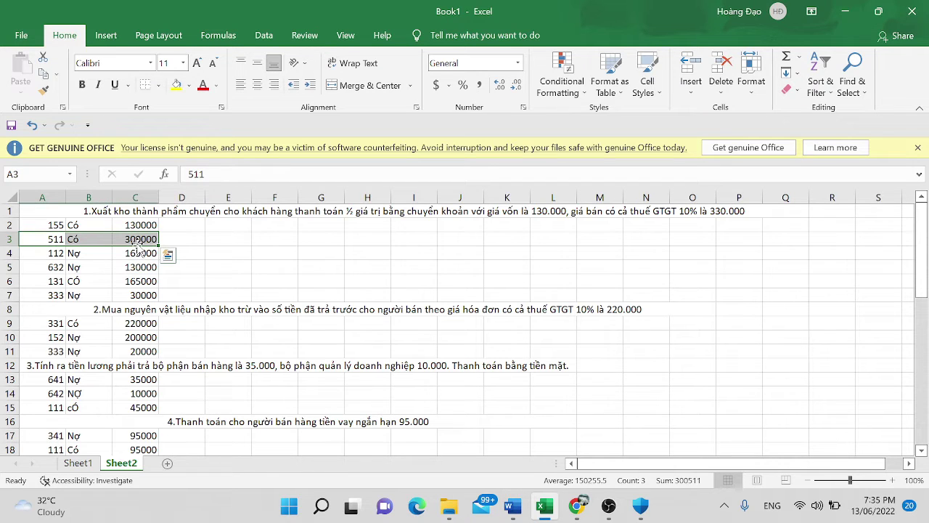
left_click_drag(51, 295, 151, 294)
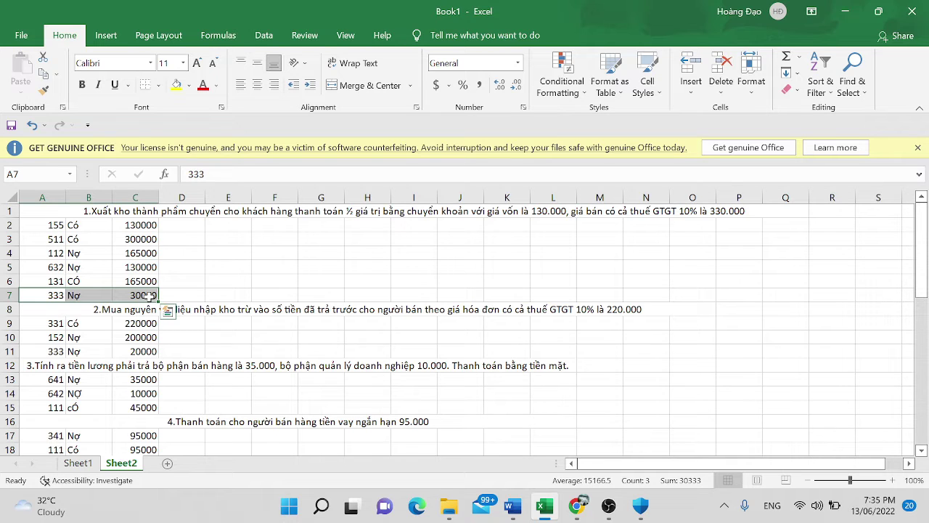
left_click(87, 294)
left_click(132, 294)
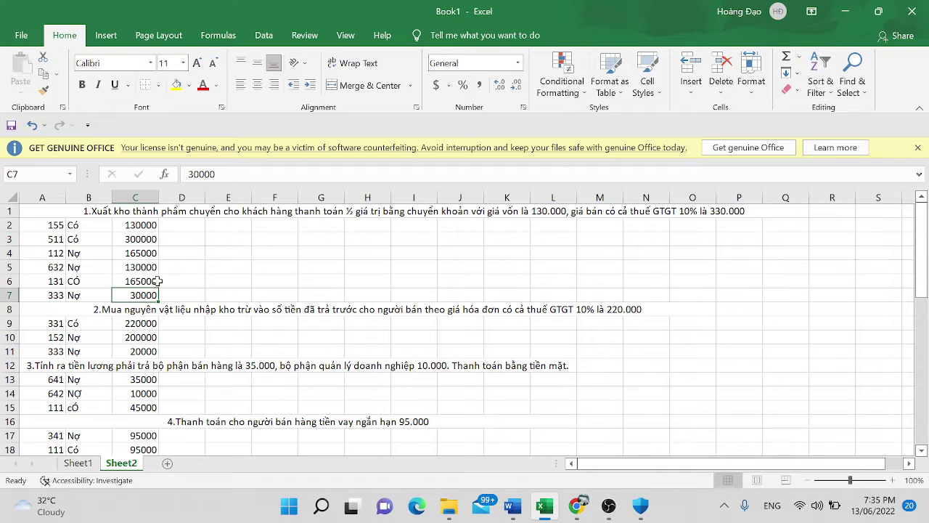
left_click(93, 299)
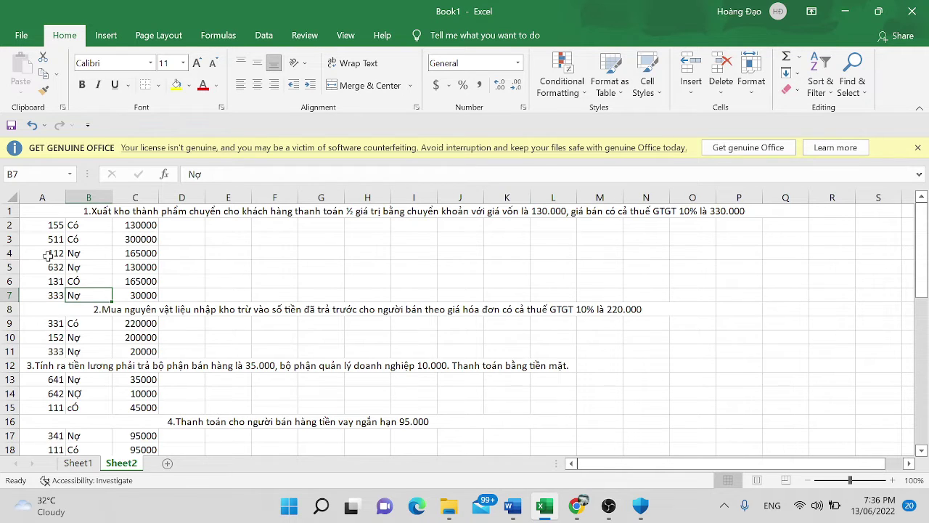
- Check the payment entries for accounts 112 and 131 against the other transaction 1 amounts, then bring transaction 2 into view
left_click_drag(47, 255, 132, 254)
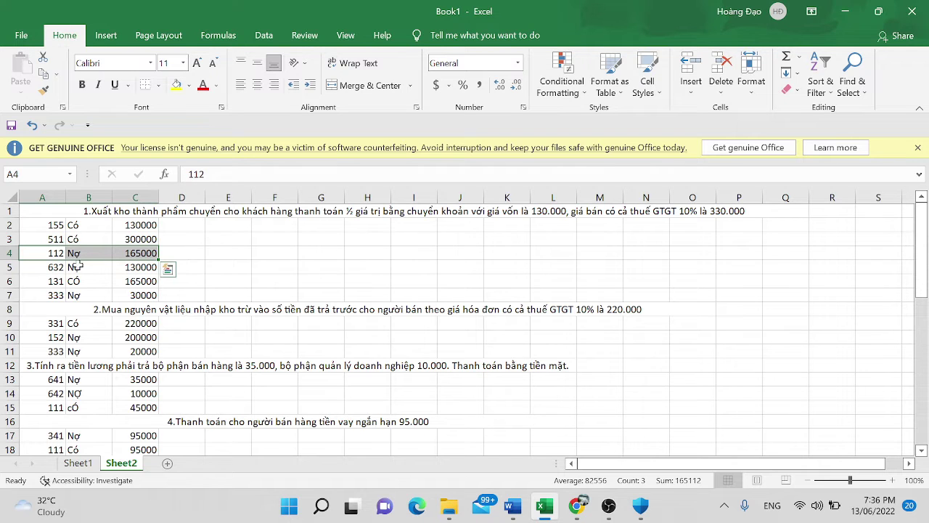
left_click_drag(54, 280, 145, 281)
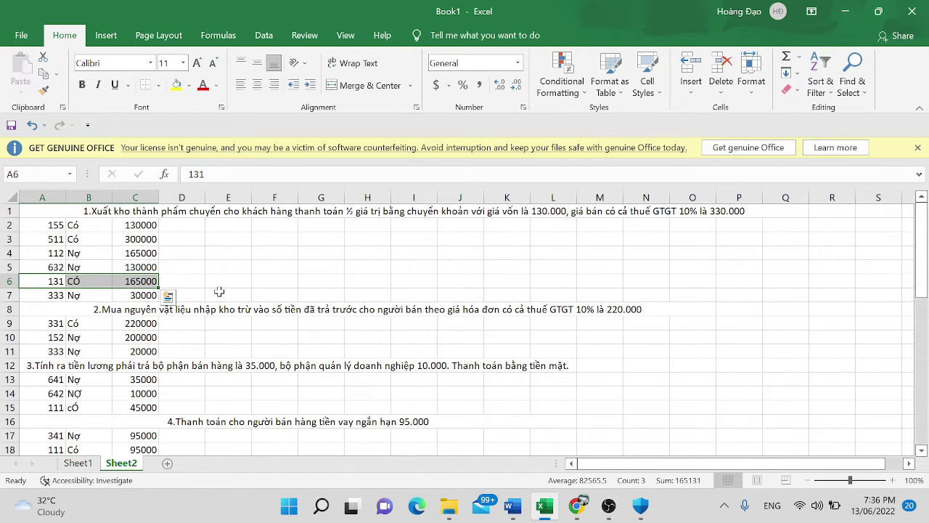
left_click(148, 252)
key("Down")
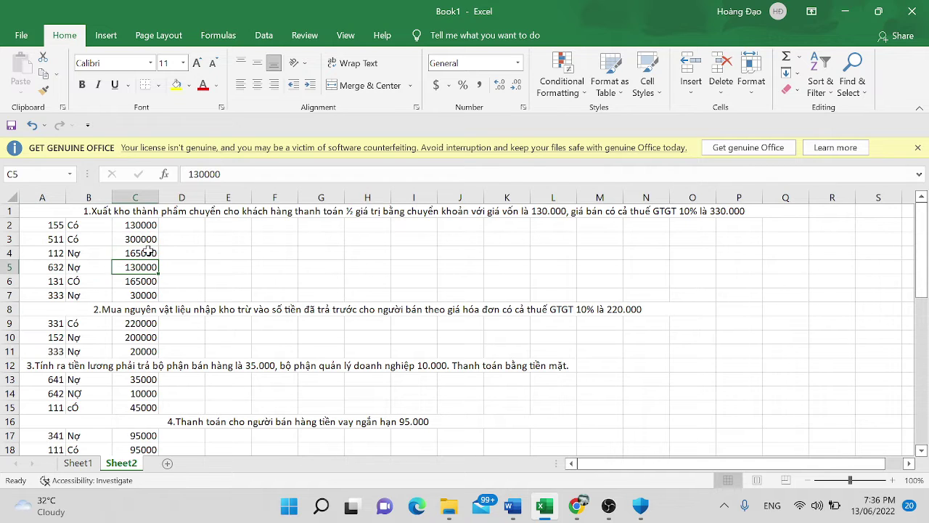
left_click(148, 294)
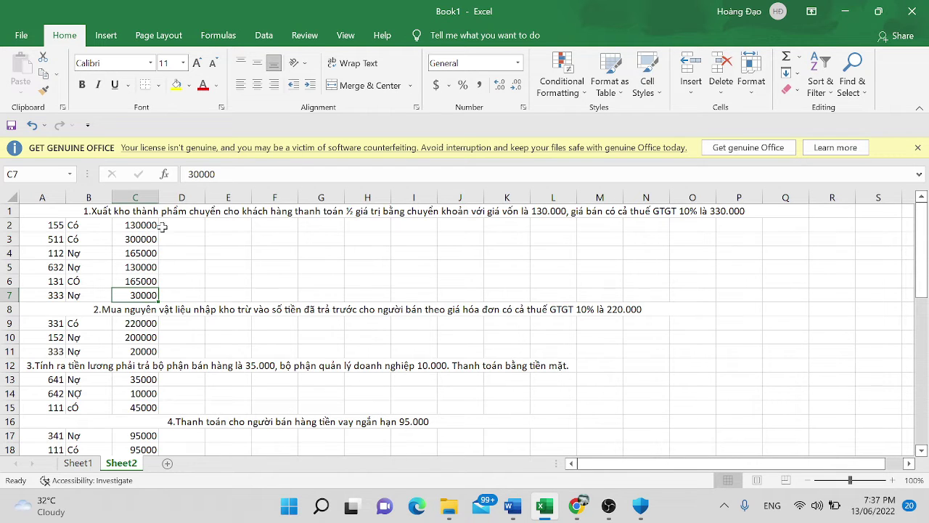
scroll(247, 243, "down", 2)
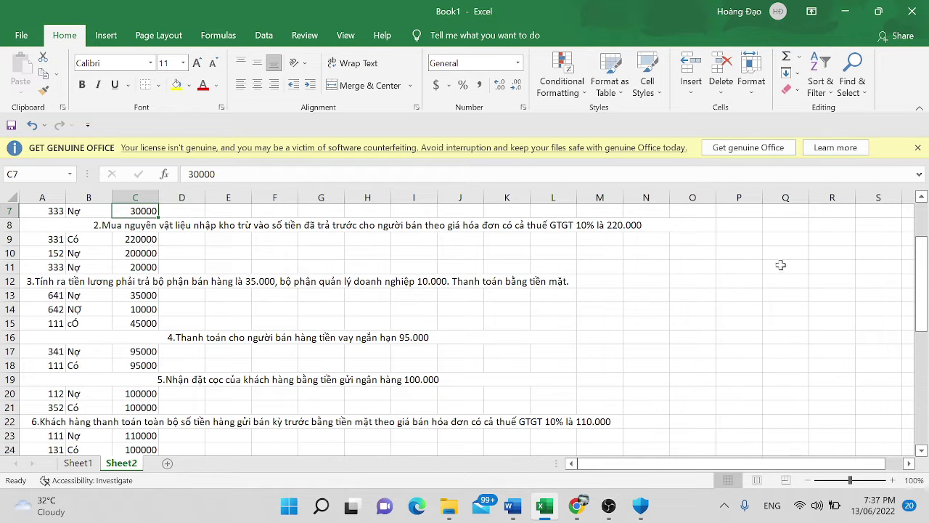
- Recheck the statements of transactions 1 and 2 on Sheet2, and mark the account 333 entry under transaction 1 as Có
left_click(520, 229)
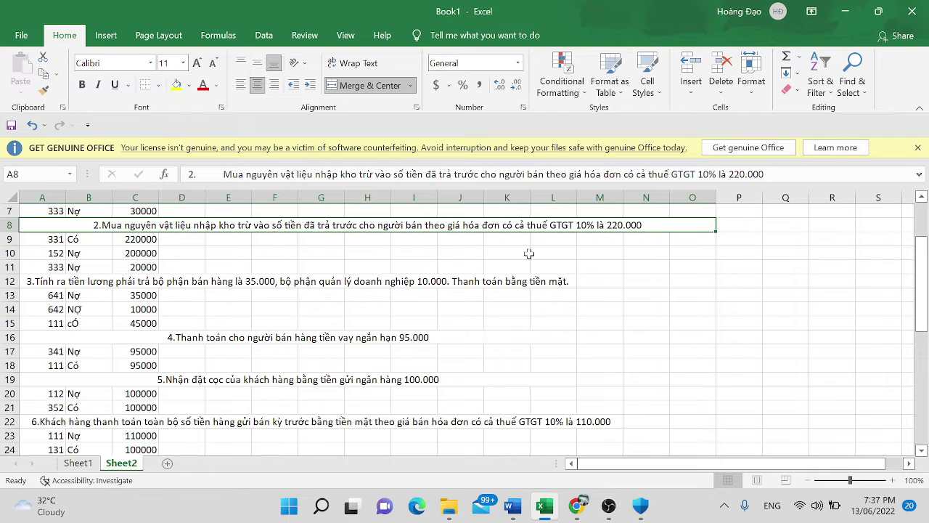
scroll(529, 253, "up", 2)
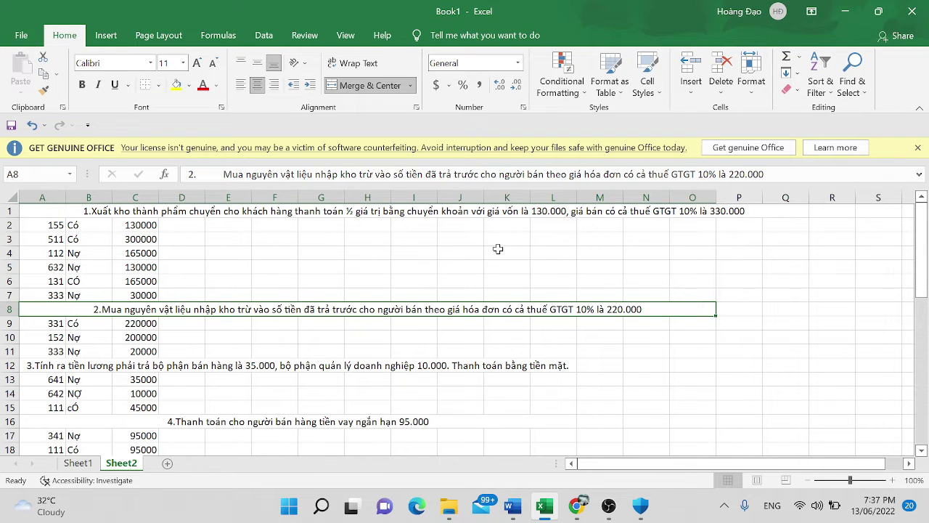
left_click(473, 216)
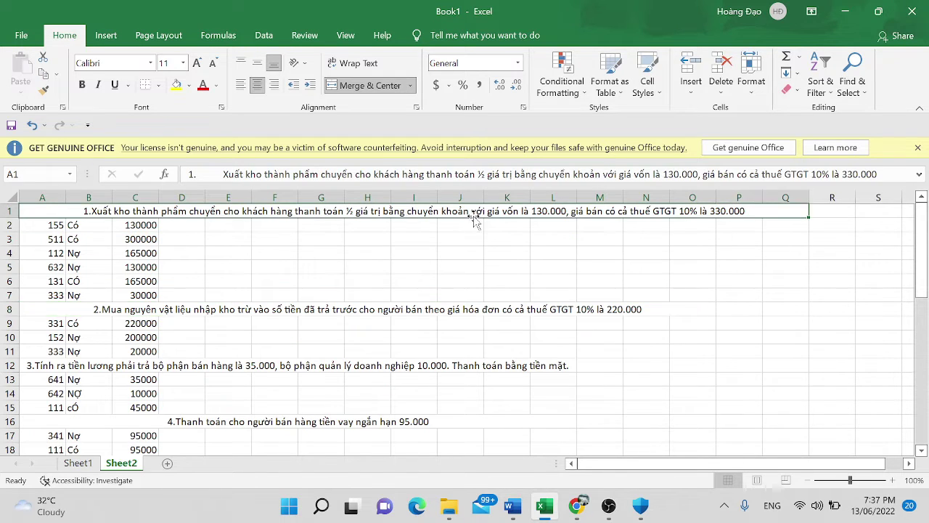
scroll(492, 276, "down", 2)
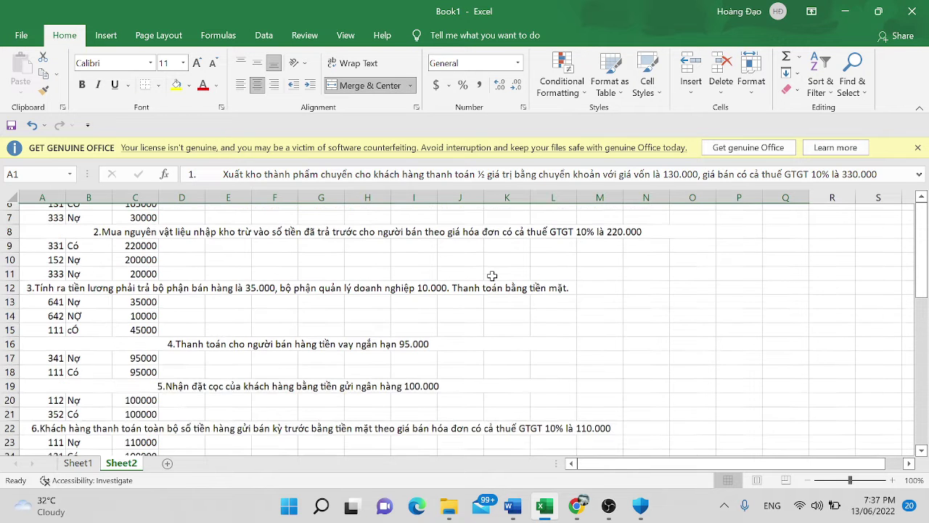
scroll(628, 280, "up", 2)
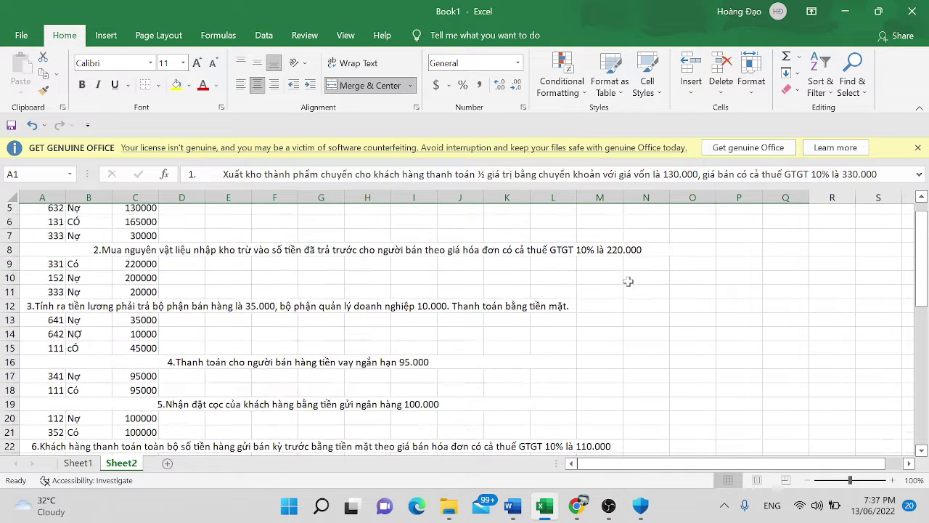
left_click(578, 308)
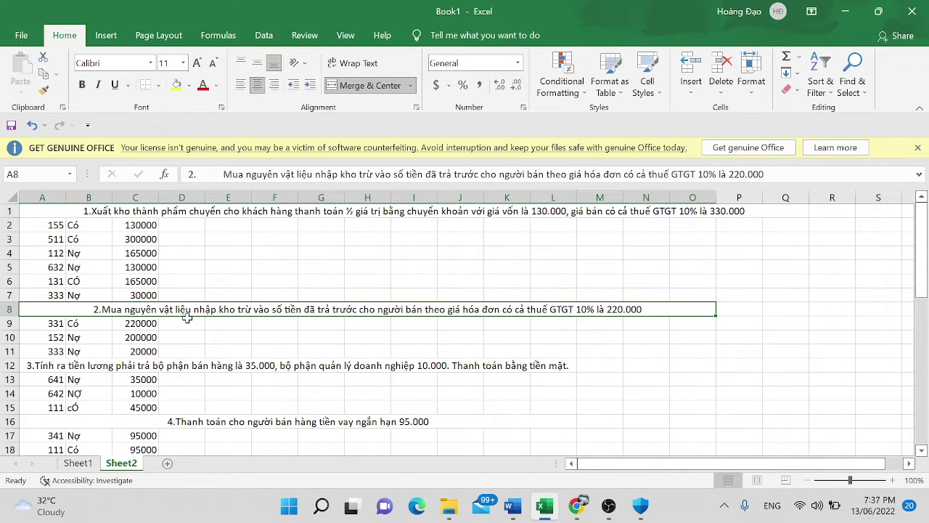
left_click(82, 294)
type("Co")
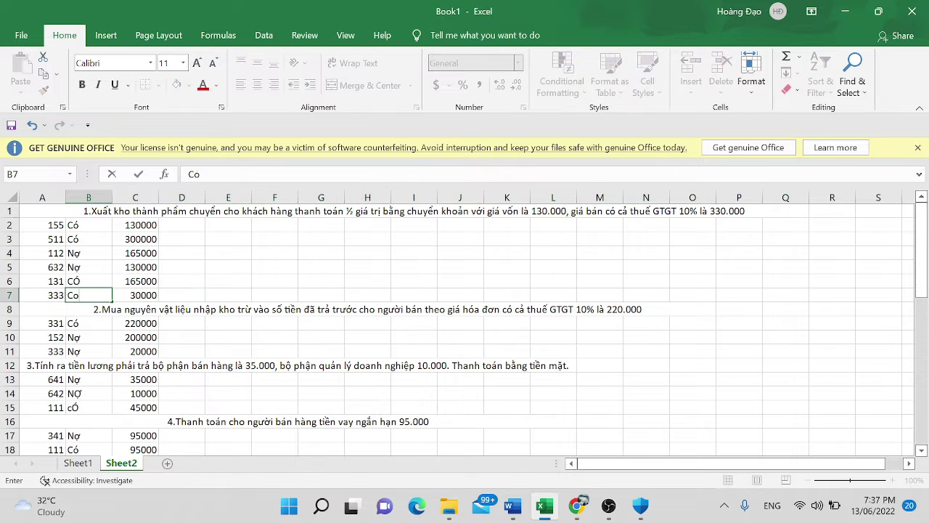
key("Tab")
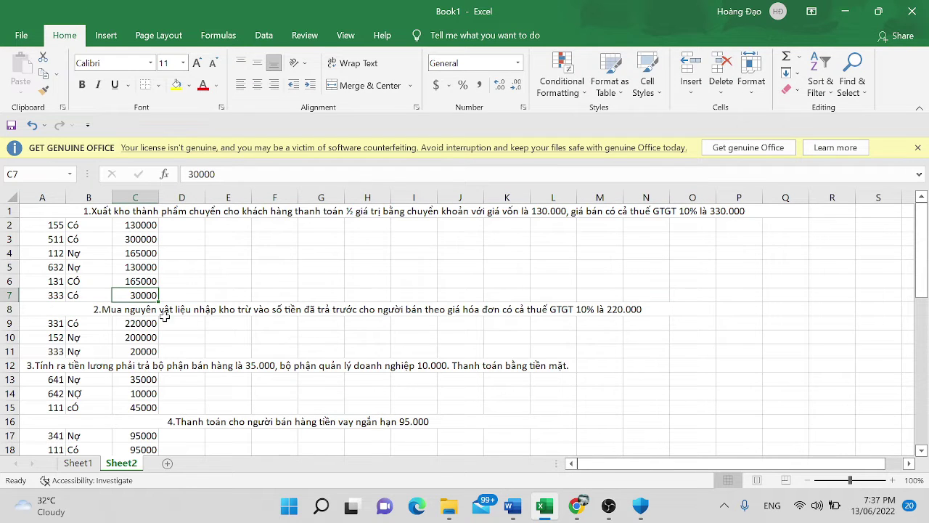
- Examine the statement of transaction 2 and its debit entry for raw materials account 152
left_click(190, 348)
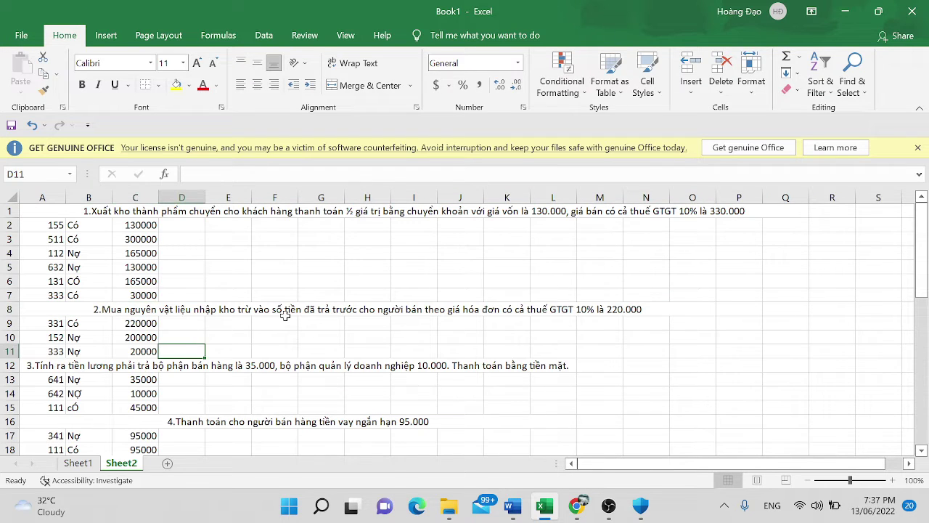
scroll(291, 344, "down", 2)
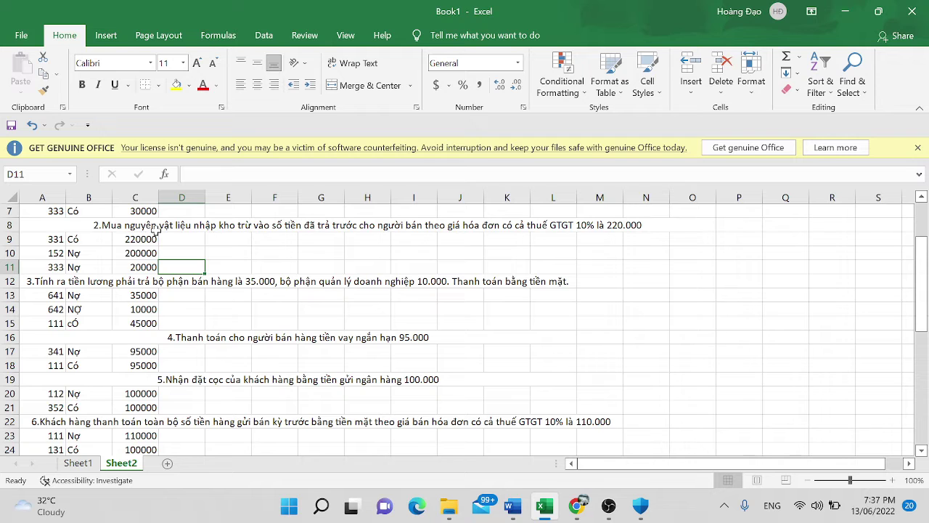
left_click(126, 226)
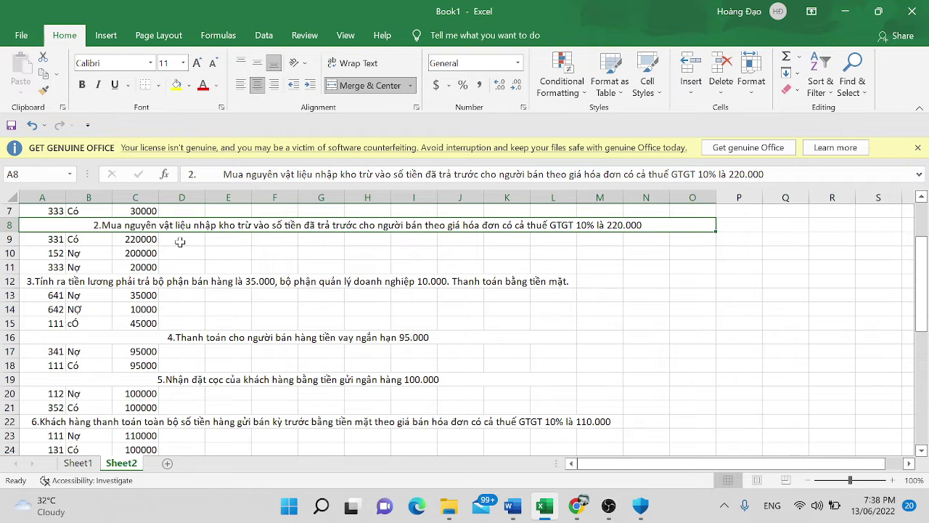
left_click(55, 244)
left_click(52, 252)
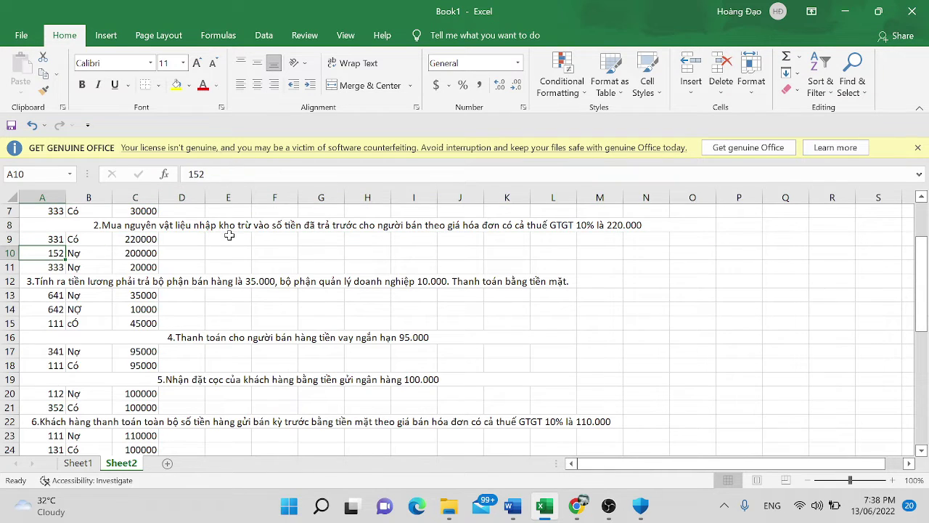
left_click(86, 255)
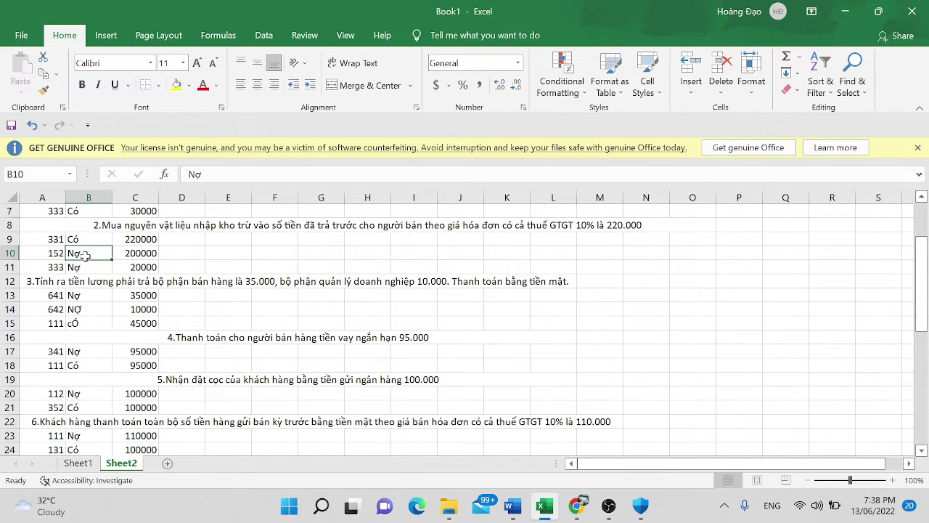
key("Right")
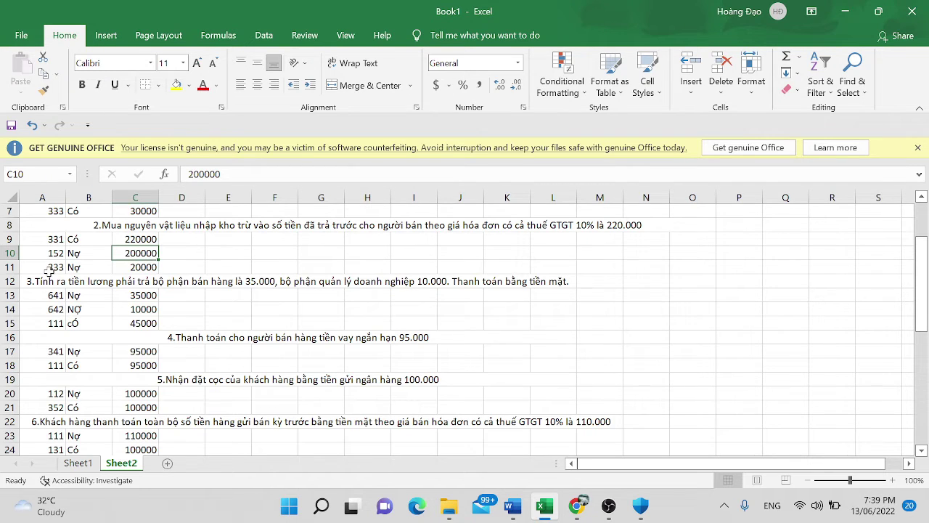
- Examine the supplier account 331 entry under transaction 2, checking its side and amount
left_click(49, 240)
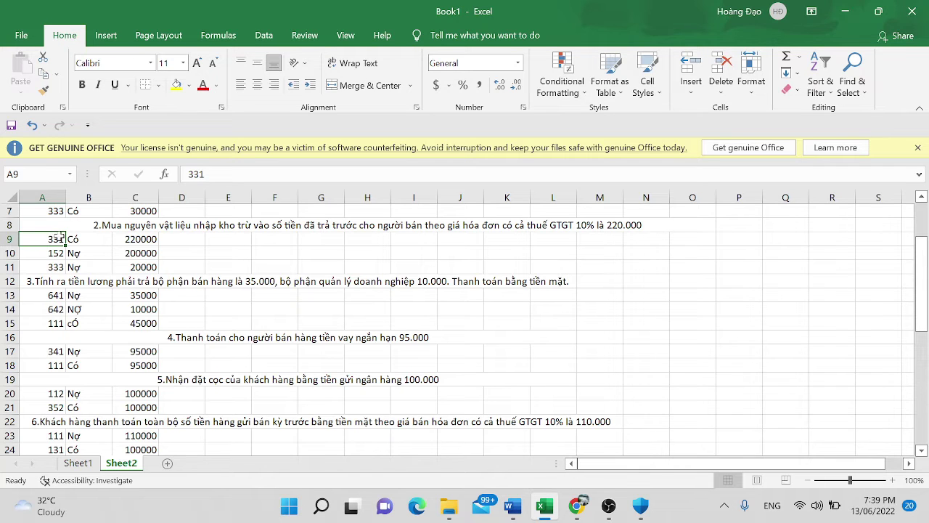
left_click_drag(52, 237, 125, 240)
left_click(124, 239)
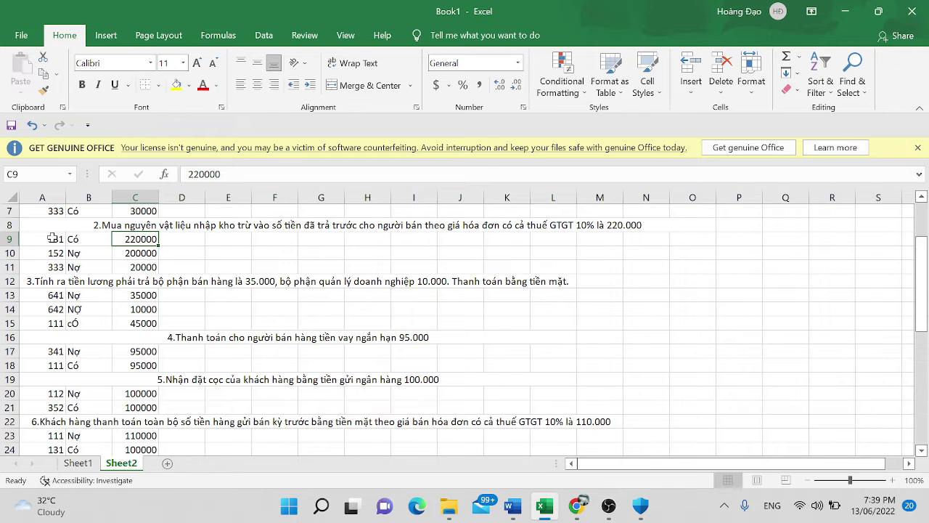
left_click_drag(52, 238, 132, 241)
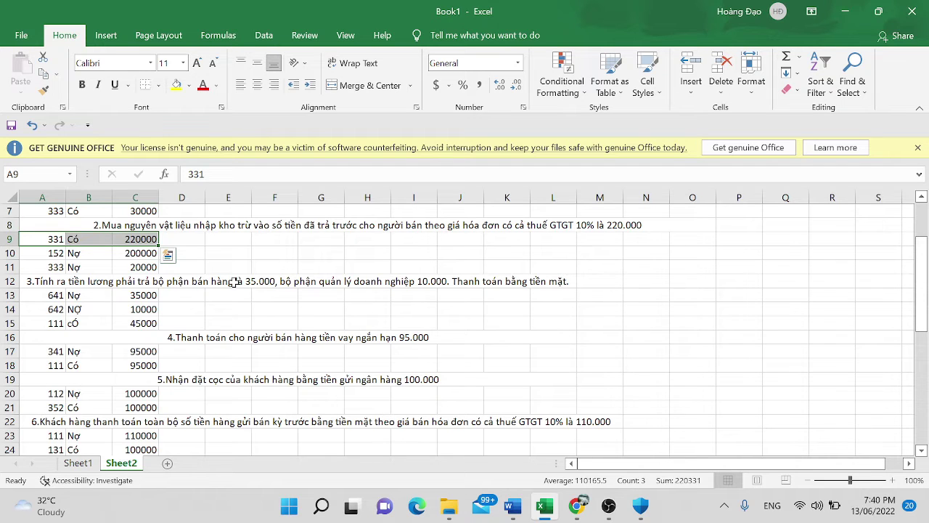
- Set the account number of the VAT entry under transaction 2 to 133, and check that row's side and amount
key("Down")
key("Down")
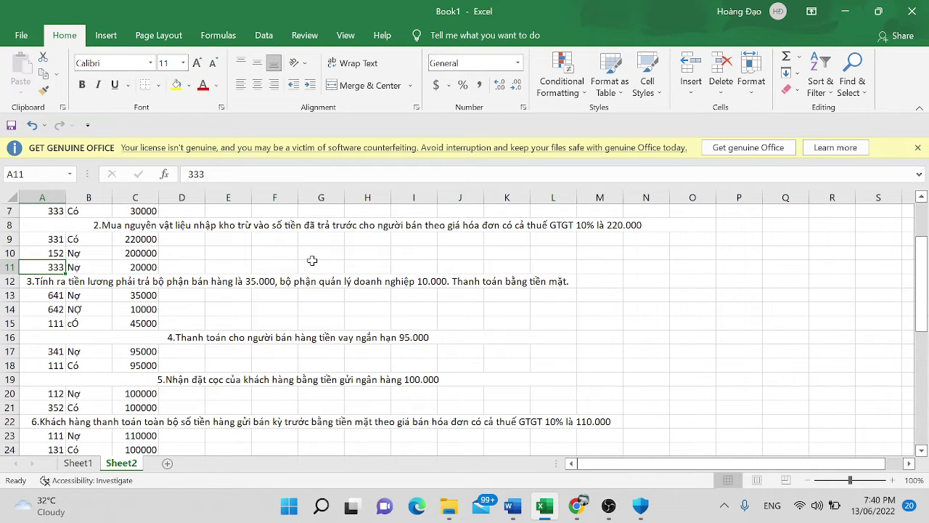
type("133")
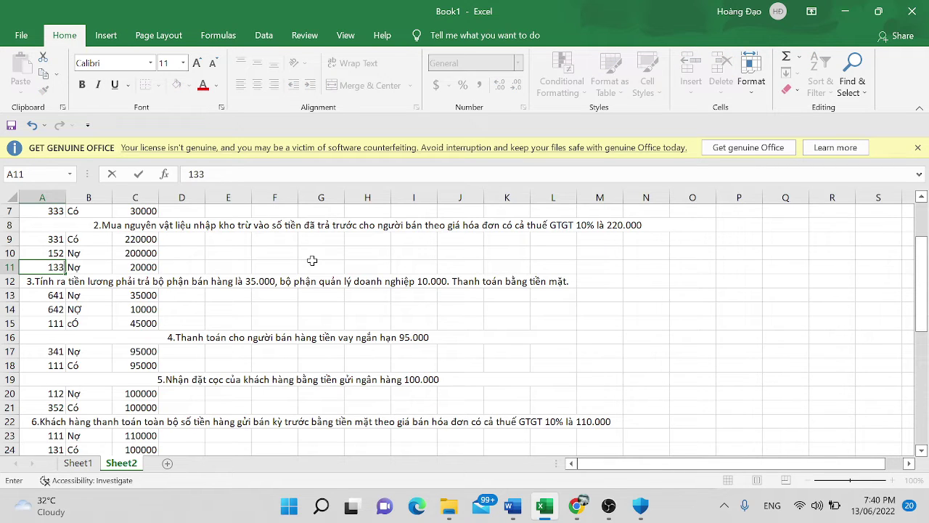
key("Tab")
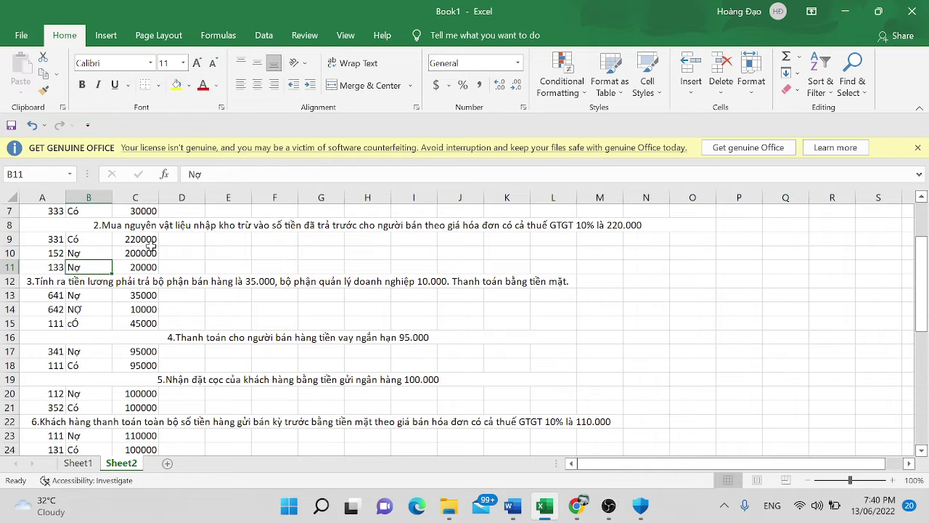
key("Left")
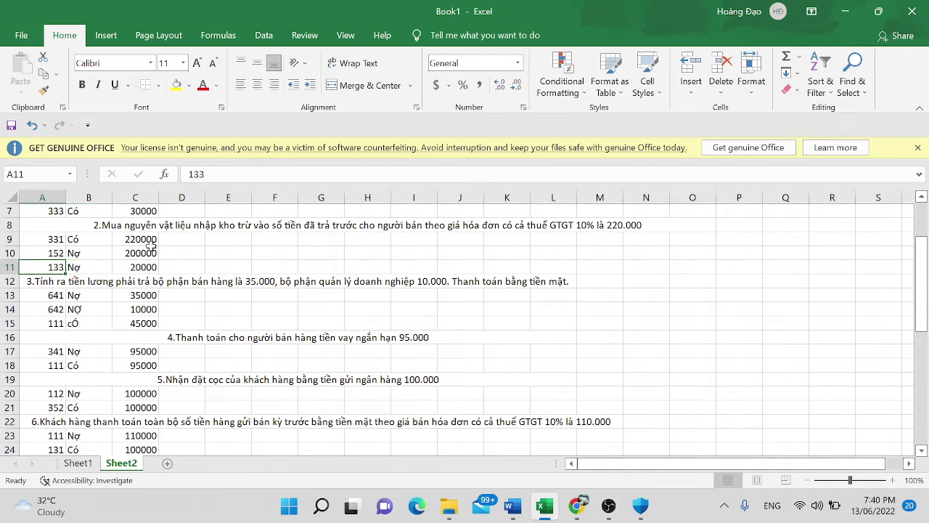
key("Right")
key("Right")
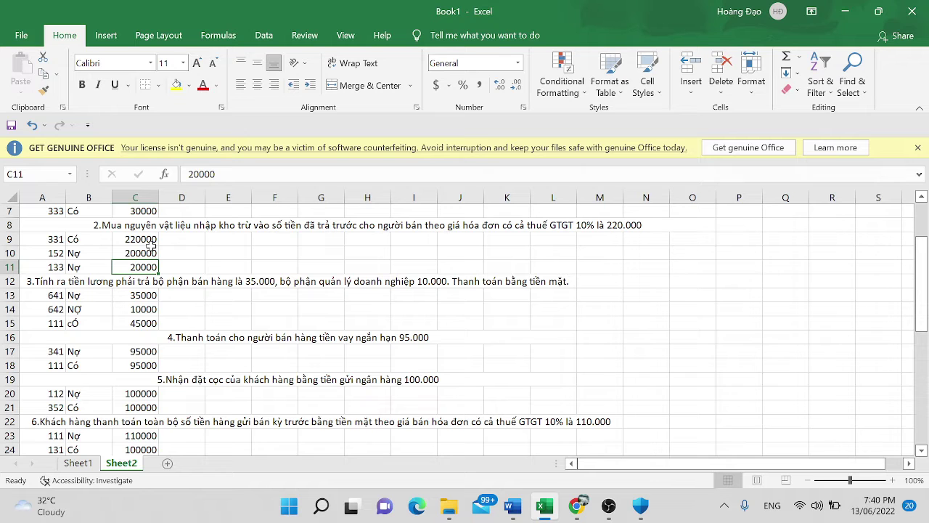
- Look over the journal entries of transactions 3 to 7 and return to transaction 2
scroll(254, 302, "down", 1)
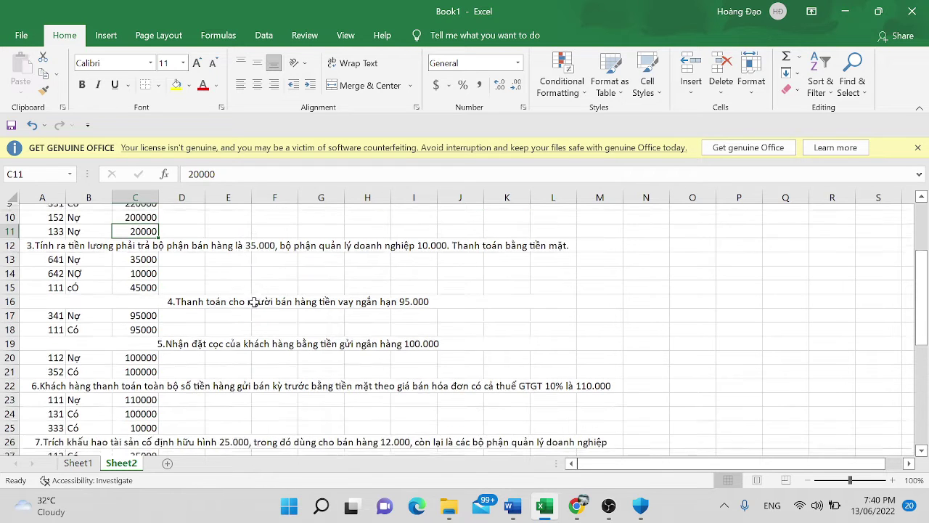
scroll(247, 332, "up", 1)
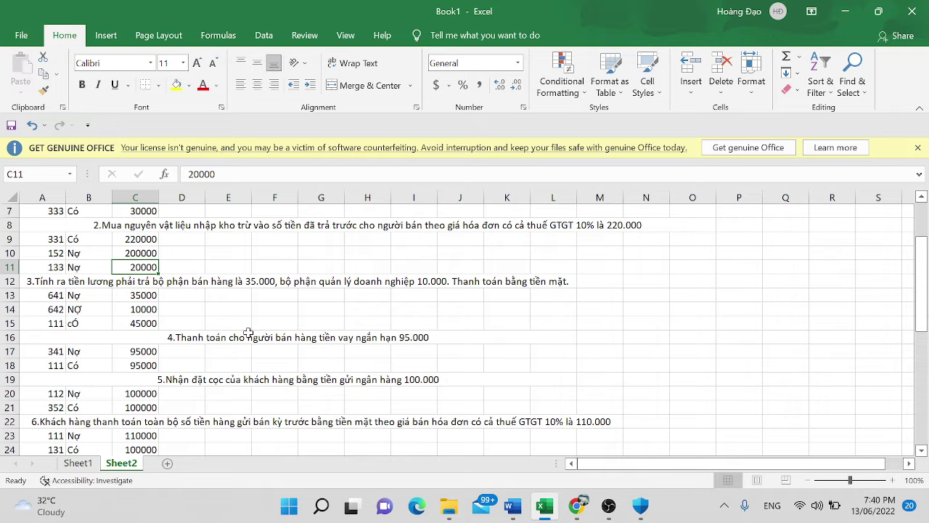
scroll(247, 332, "down", 1)
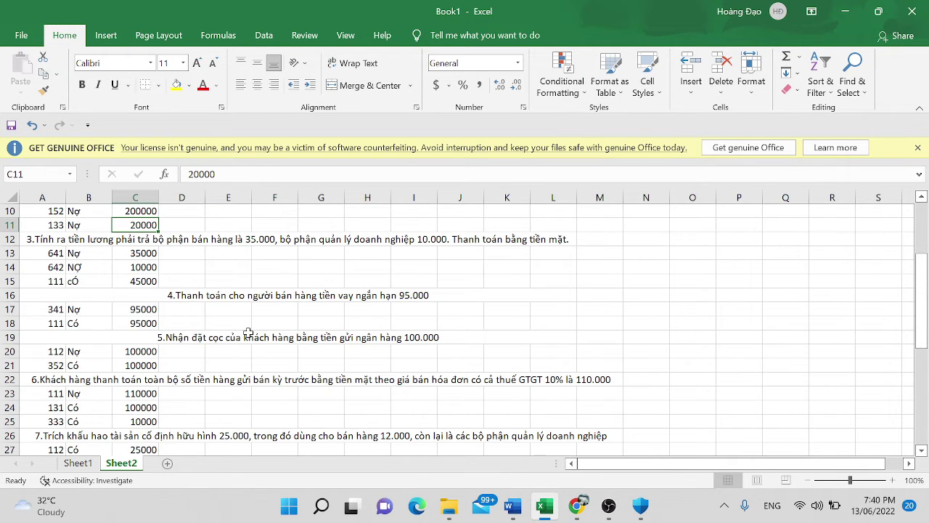
scroll(247, 332, "down", 1)
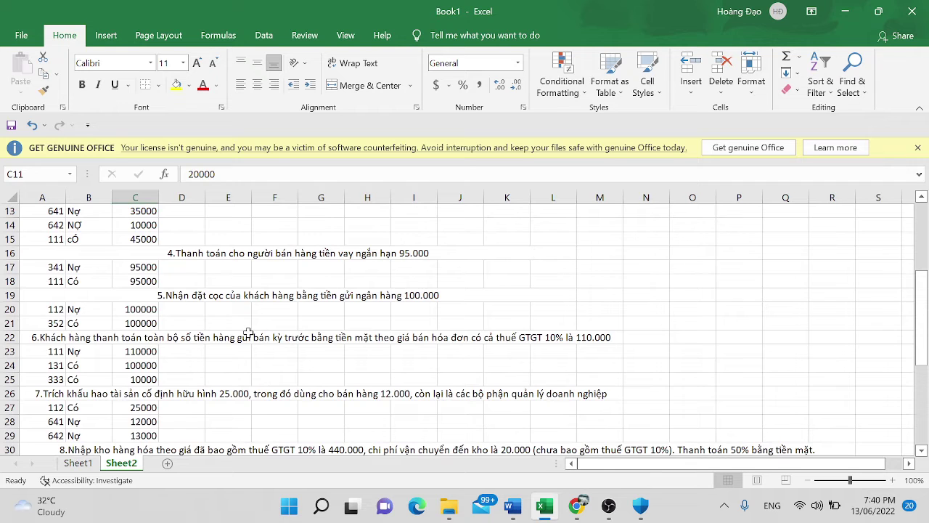
scroll(248, 332, "up", 1)
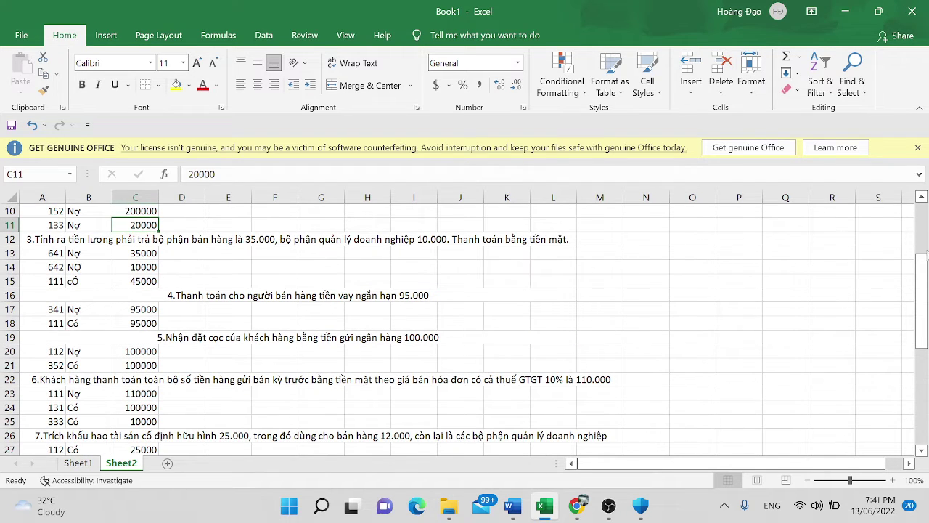
left_click_drag(921, 254, 925, 279)
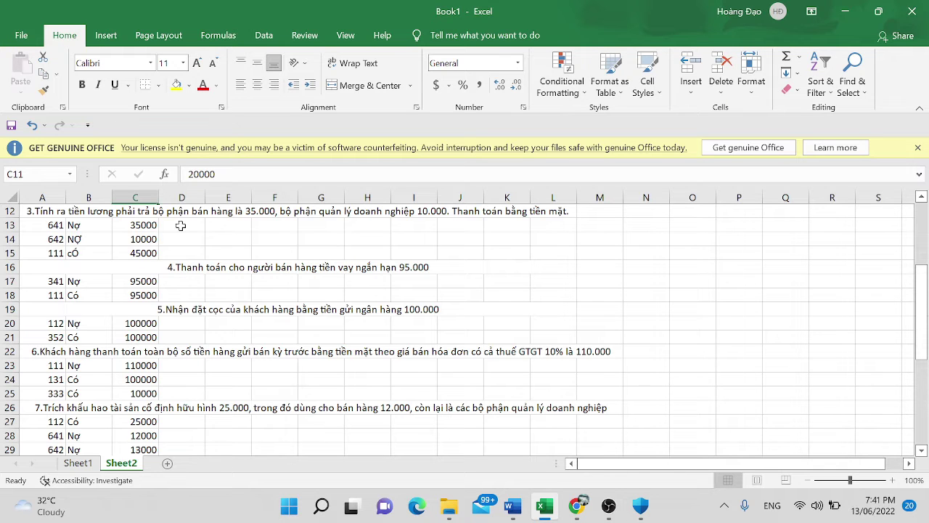
scroll(180, 226, "up", 3)
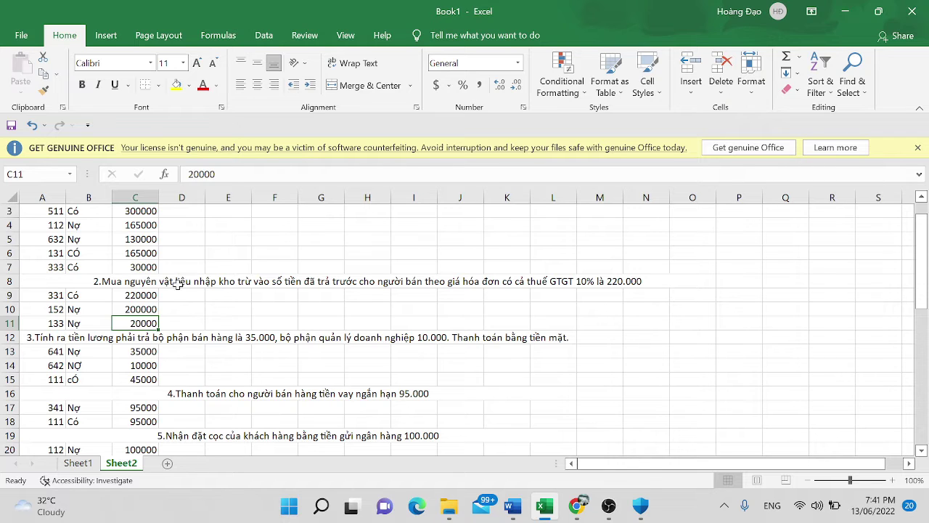
- Change the side of the account 331 entry under transaction 2 to Nợ, and set it back to Có
left_click(94, 298)
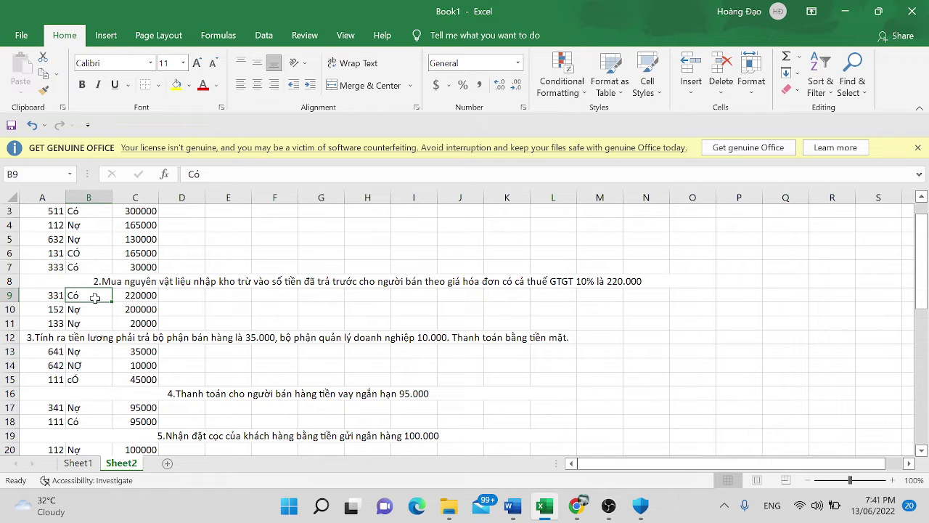
type("Nợ")
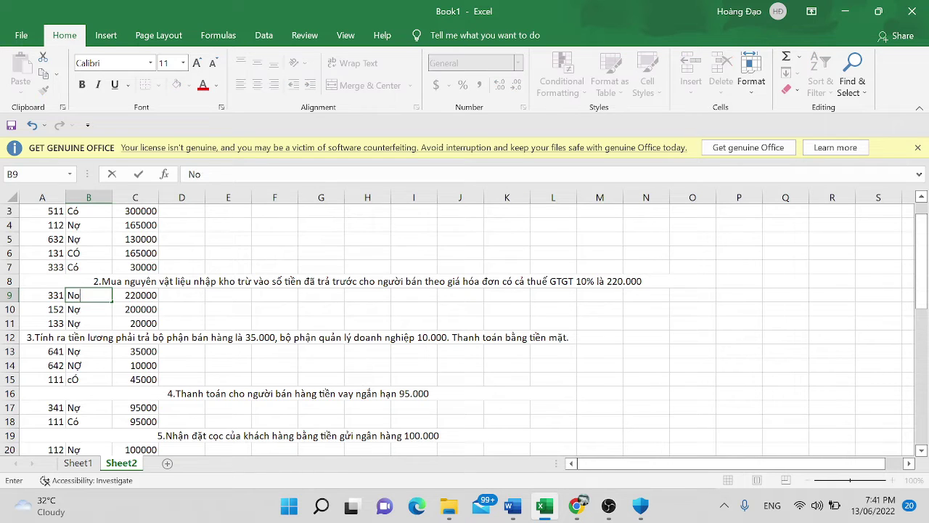
key("Tab")
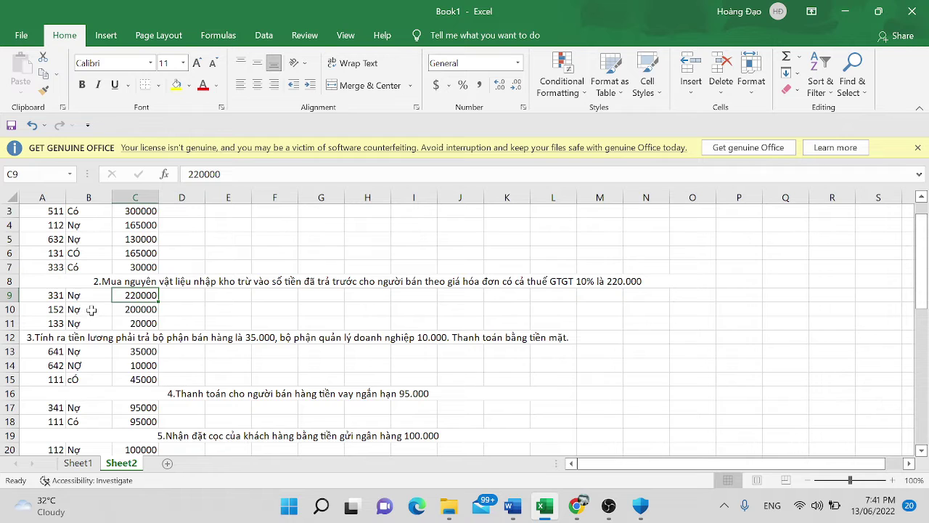
left_click(94, 295)
type("Có")
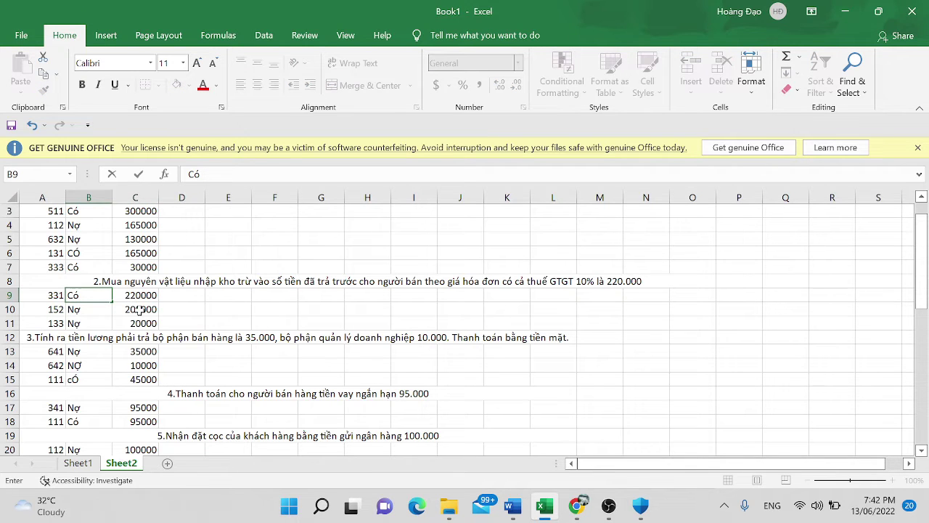
key("Return")
- Examine the selling department's salary entry for account 641 under transaction 3
key("Return")
key("Return")
key("Return")
scroll(139, 309, "down", 2)
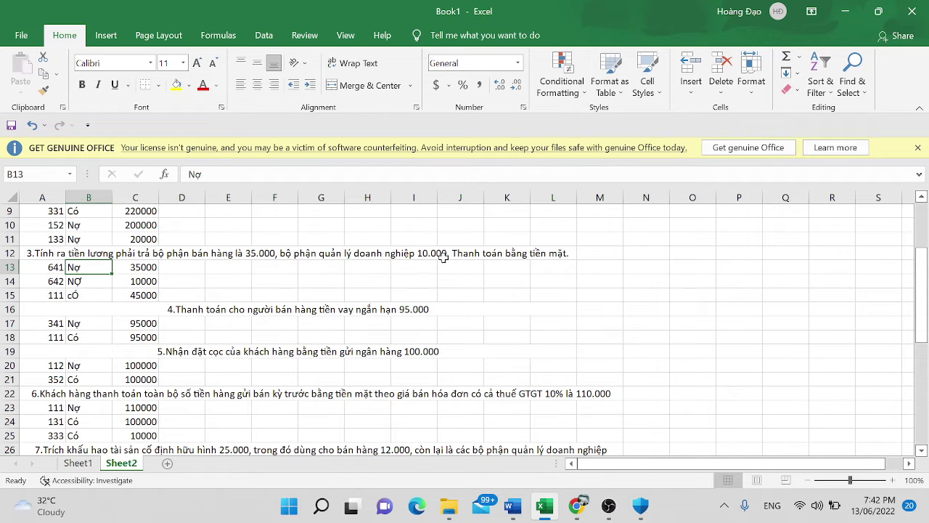
left_click_drag(46, 267, 148, 268)
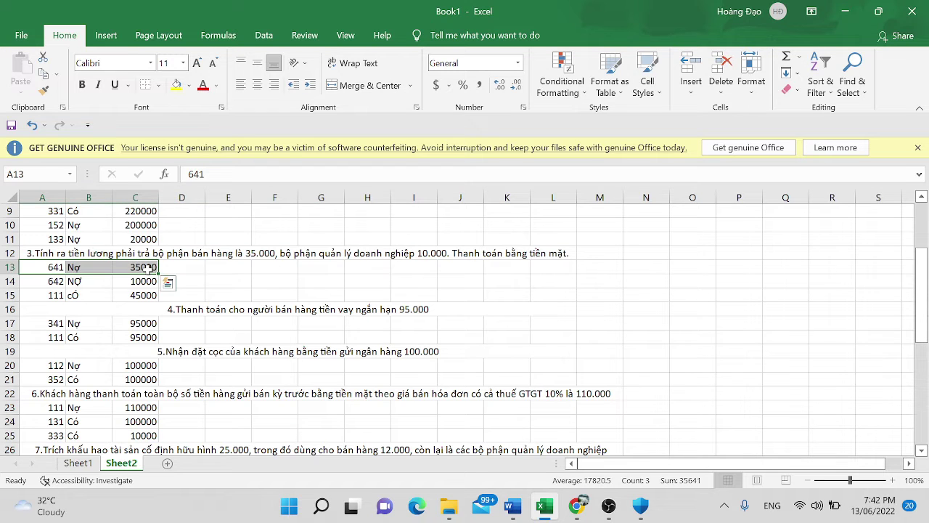
- Examine the management salary entry for account 642 and the cash payment entry for account 111 under transaction 3
left_click_drag(53, 283, 142, 281)
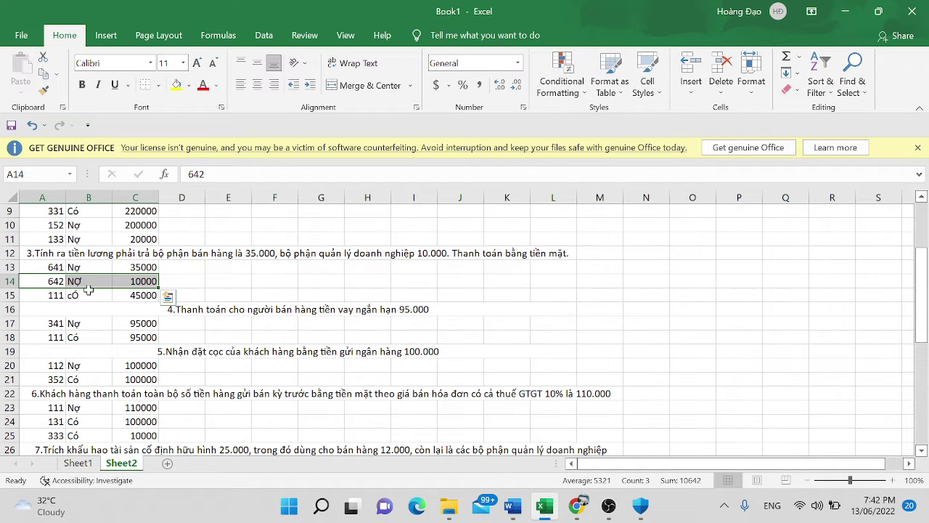
left_click(47, 298)
left_click_drag(47, 298, 152, 295)
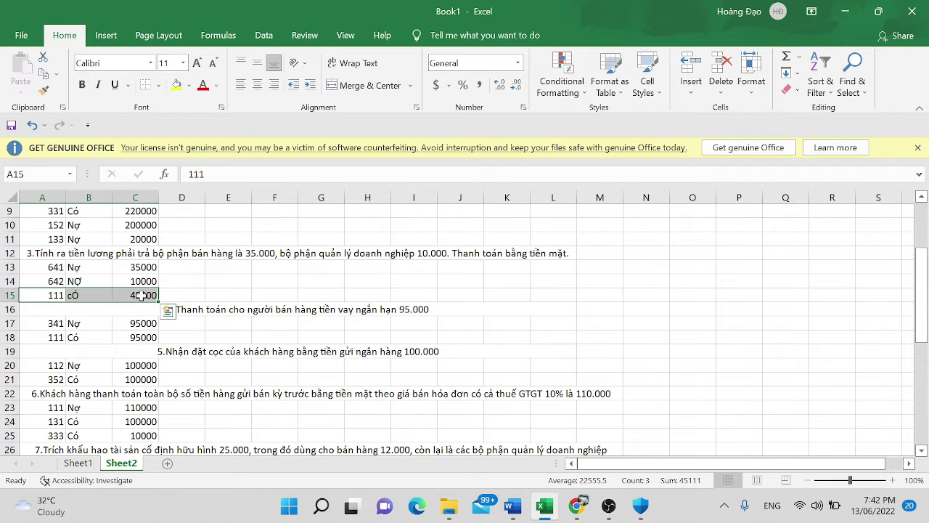
left_click(278, 321)
- Check the short-term loan payment entries for accounts 111 and 341 under transaction 4
scroll(279, 319, "down", 2)
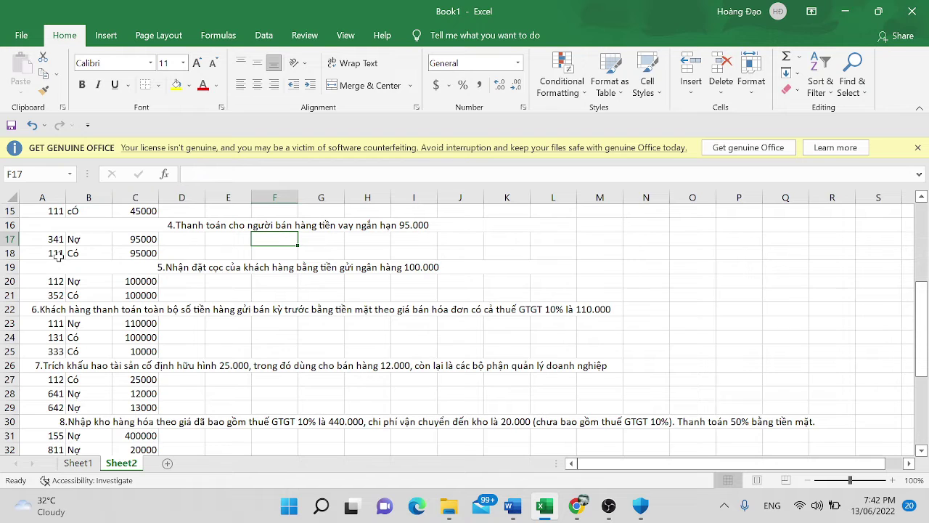
left_click_drag(57, 254, 123, 253)
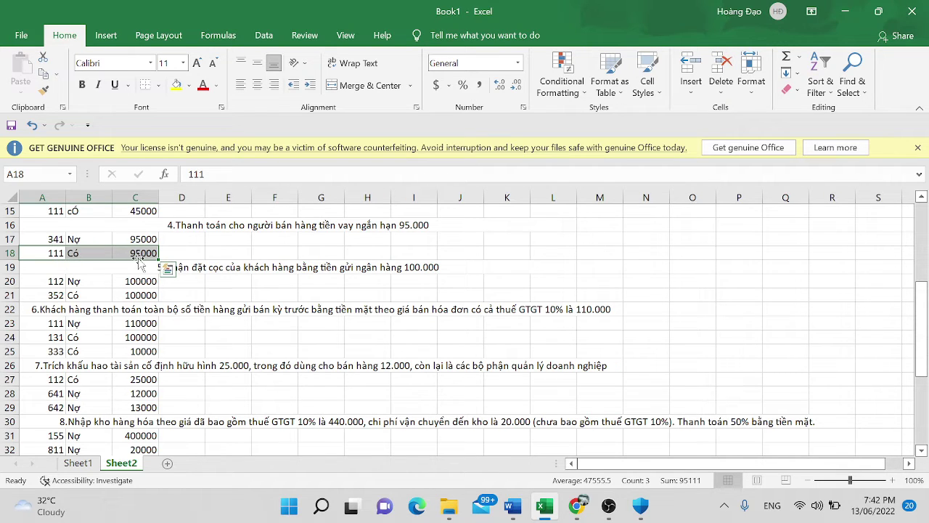
left_click(43, 242)
left_click_drag(43, 241, 146, 239)
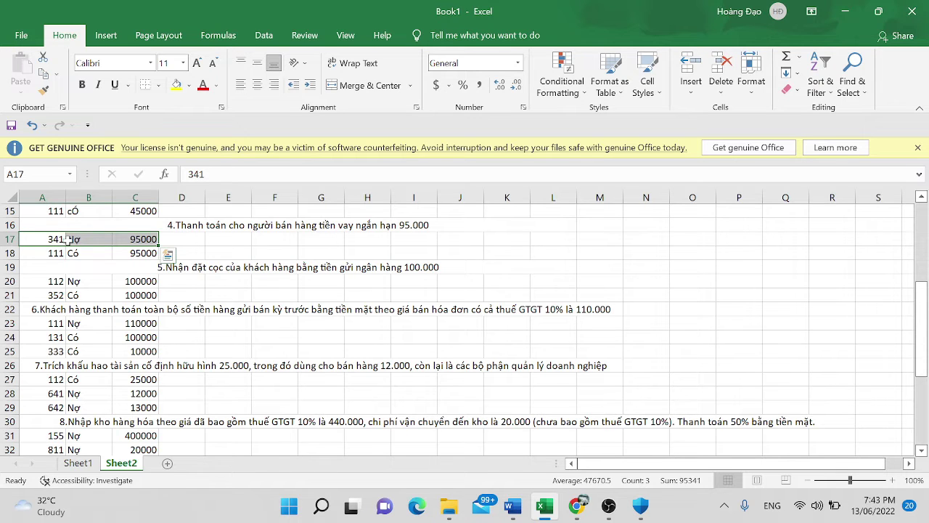
left_click_drag(55, 240, 134, 239)
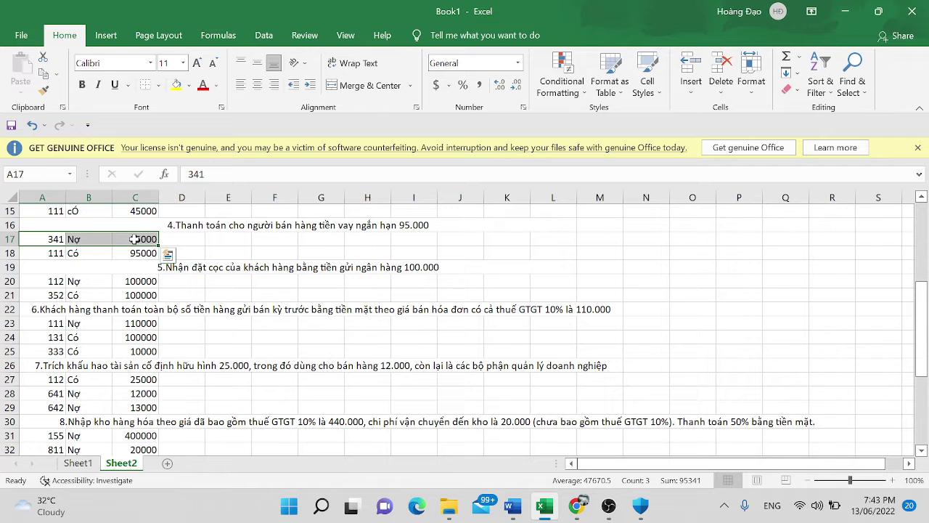
left_click(259, 294)
left_click(132, 240)
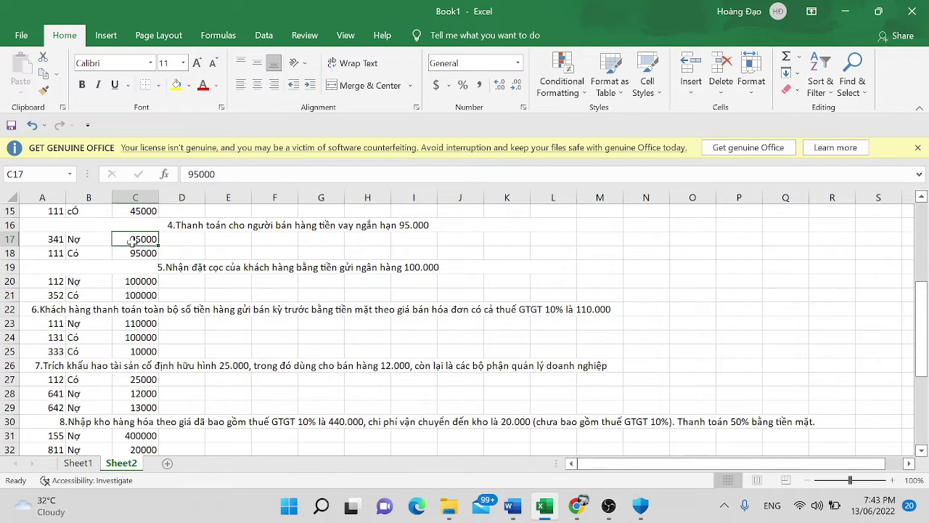
left_click_drag(132, 240, 57, 240)
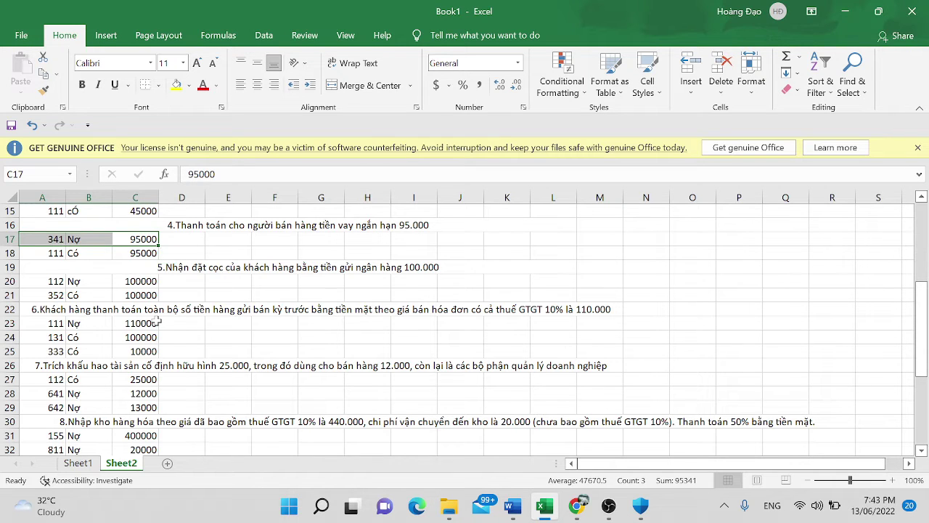
- Review the customer deposit in transaction 5 and its journal entries for accounts 112 and 352
scroll(156, 322, "down", 1)
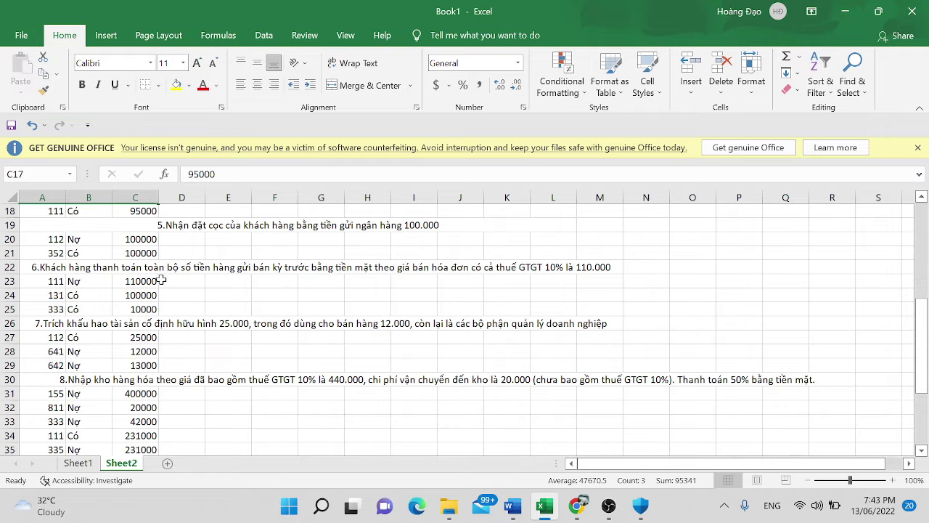
left_click(177, 228)
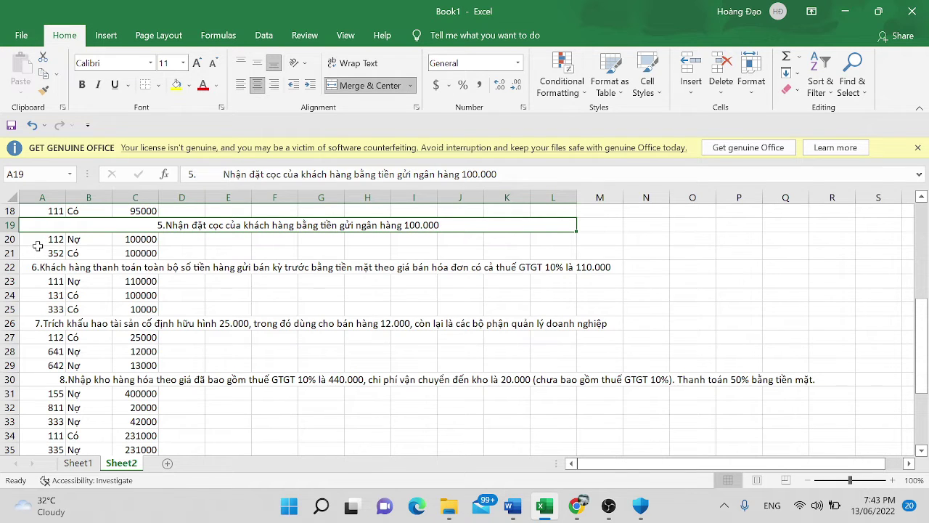
left_click_drag(38, 246, 75, 244)
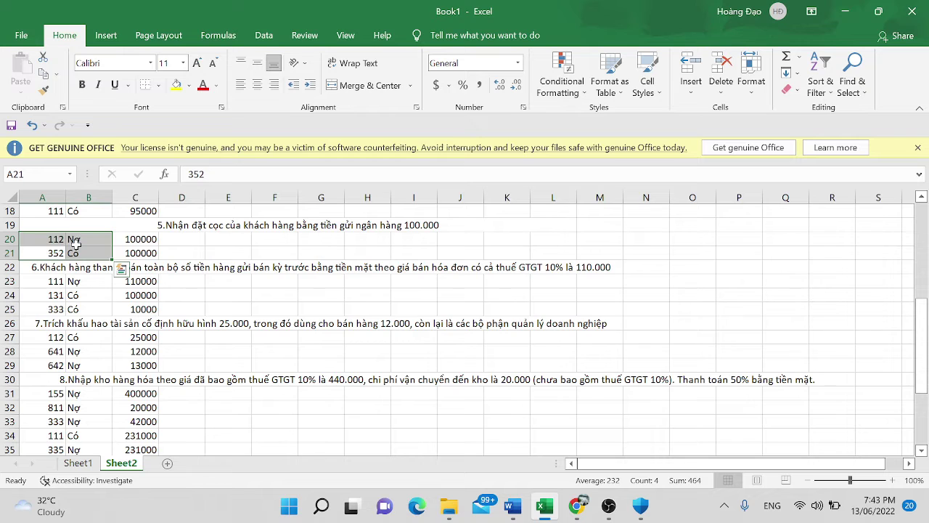
left_click(75, 244)
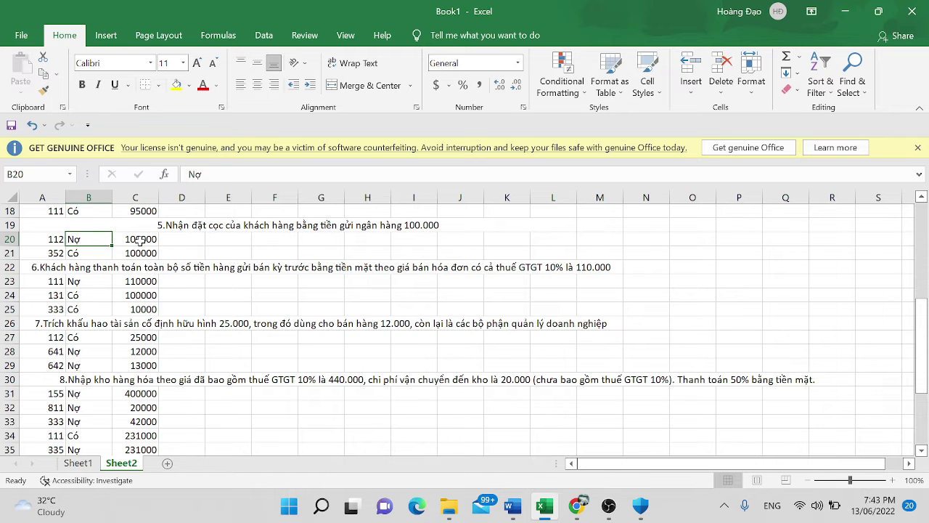
left_click_drag(55, 253, 119, 253)
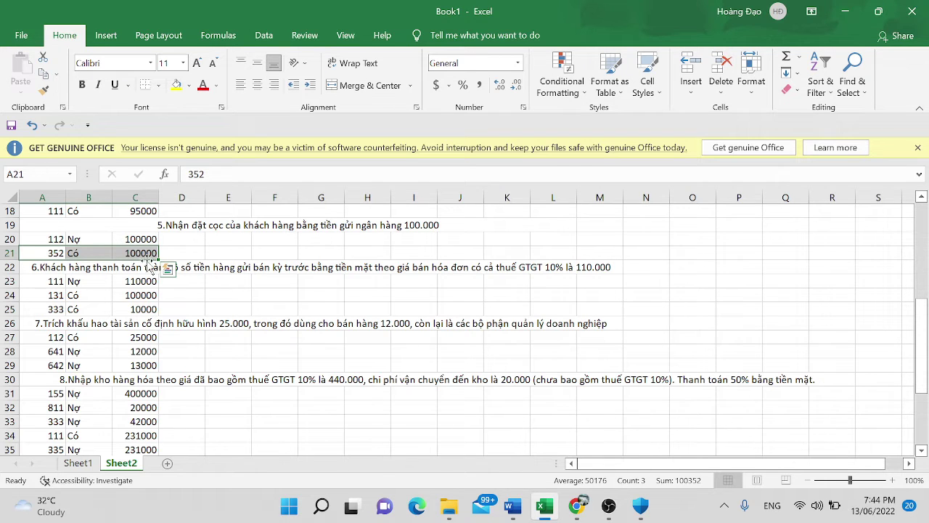
left_click(213, 308)
- Go through the customer payment entries for accounts 111, 333 and 131 under transaction 6
scroll(213, 307, "down", 1)
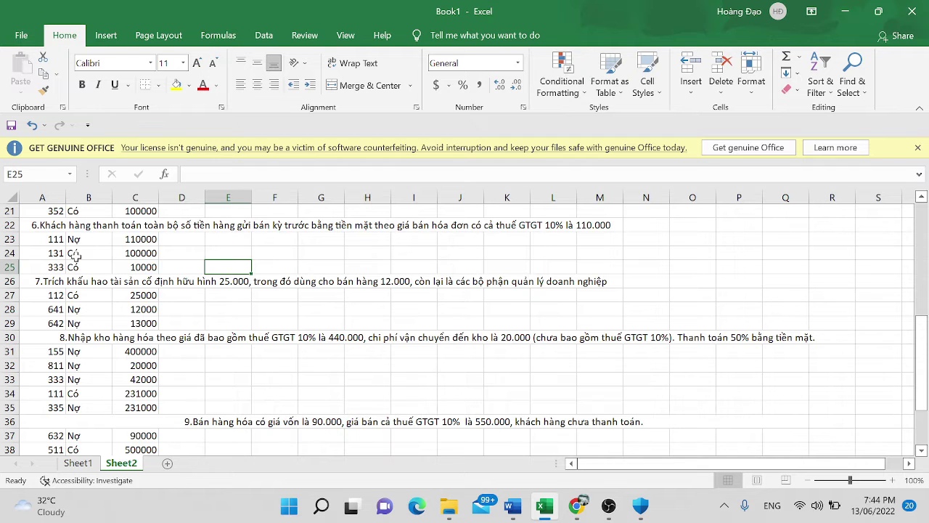
left_click(55, 239)
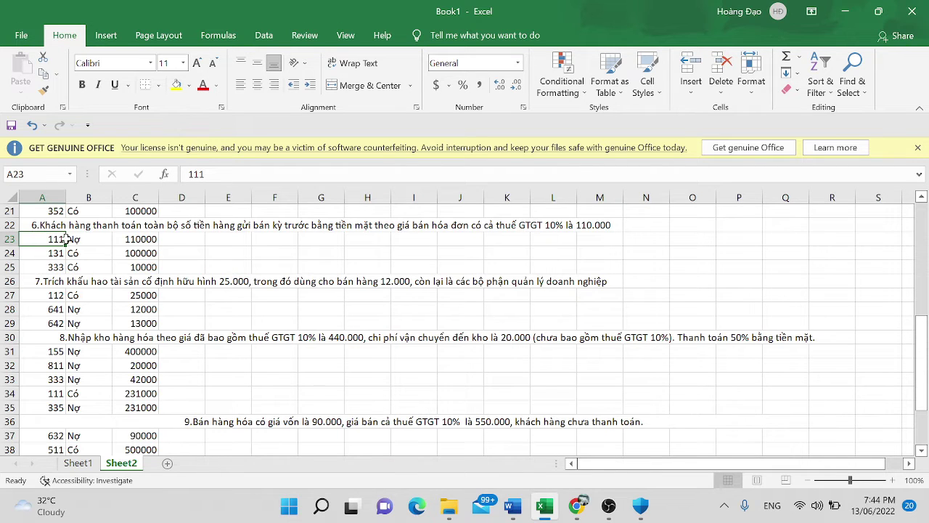
left_click_drag(66, 238, 127, 239)
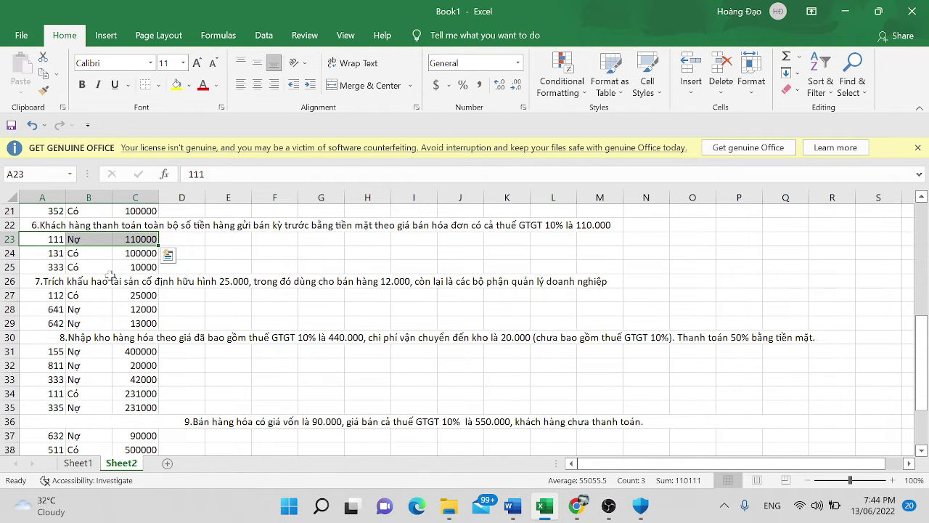
type("111\tNợ\t110000")
left_click(139, 267)
left_click_drag(138, 267, 51, 266)
key("ctrl+v")
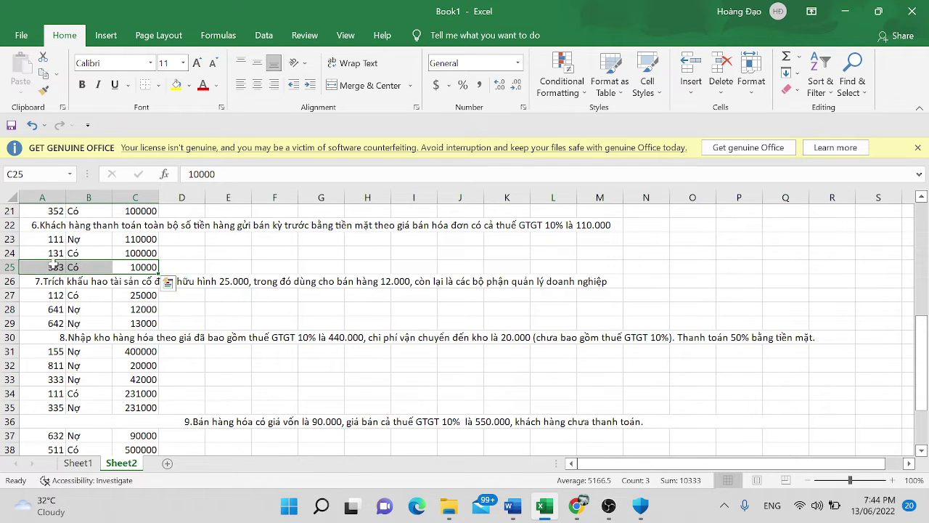
left_click_drag(136, 250, 42, 256)
key("ctrl+v")
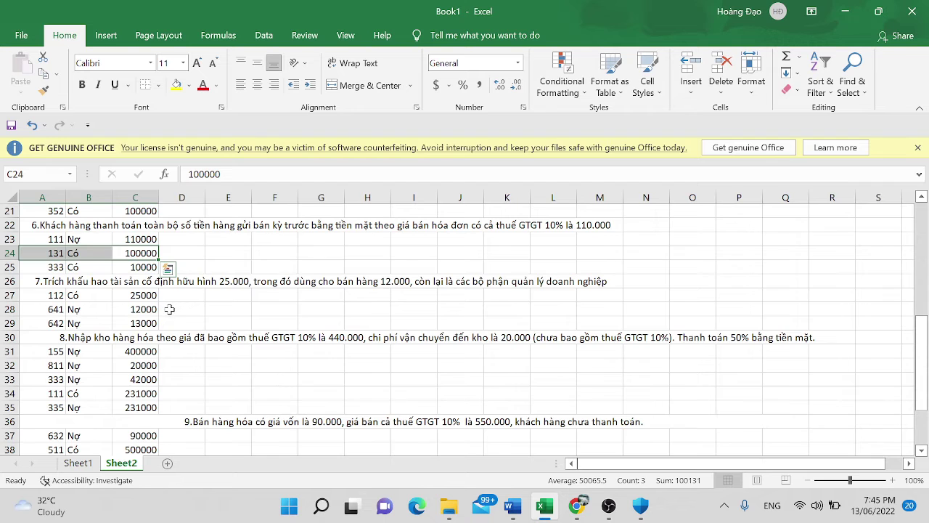
- Inspect the depreciation entries under transaction 7, comparing the credit row with the debits to accounts 641 and 642
scroll(312, 274, "down", 1)
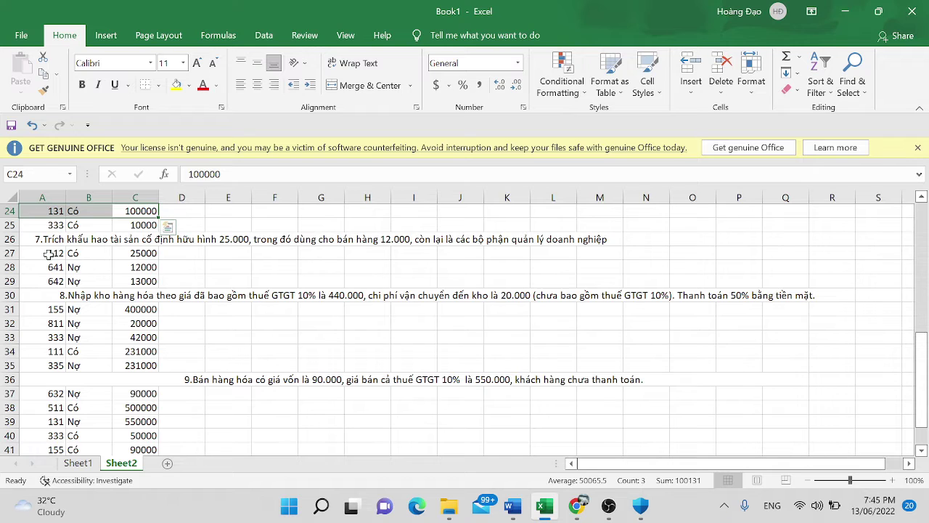
left_click_drag(47, 252, 127, 255)
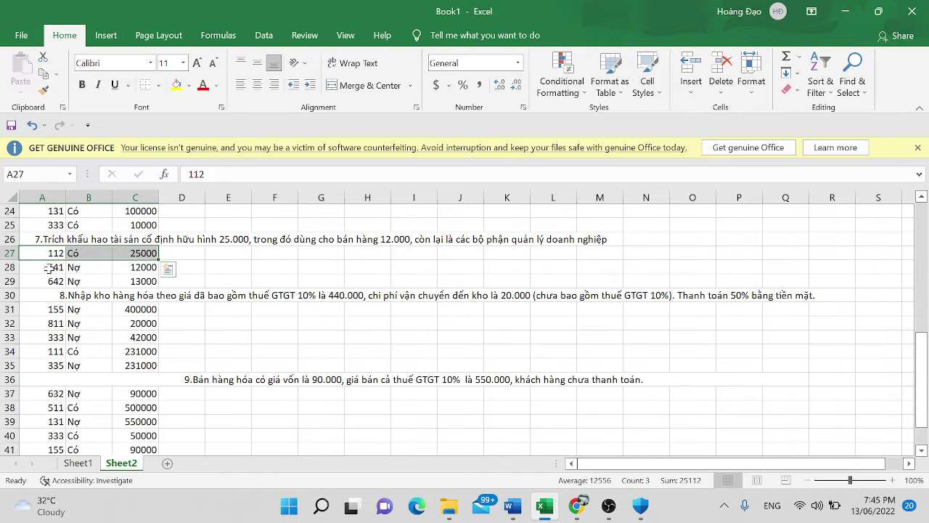
left_click_drag(48, 271, 131, 268)
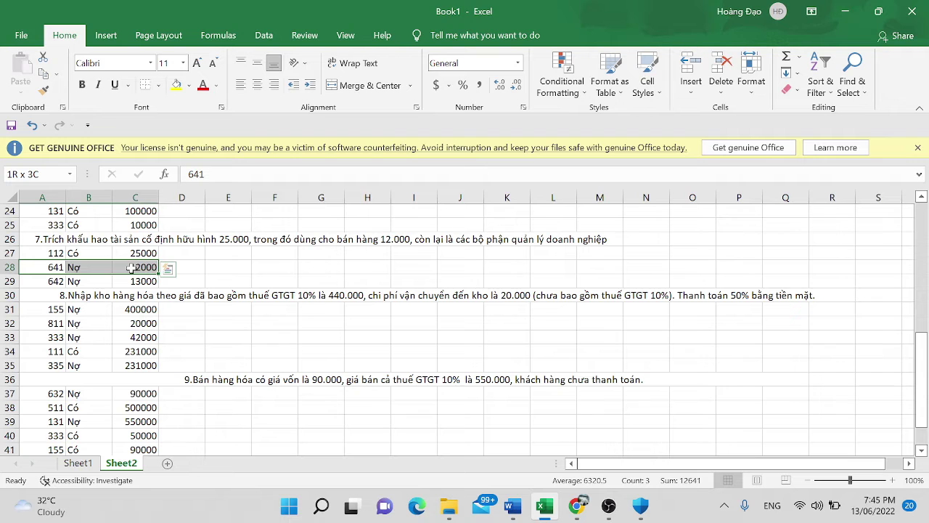
left_click_drag(131, 267, 130, 268)
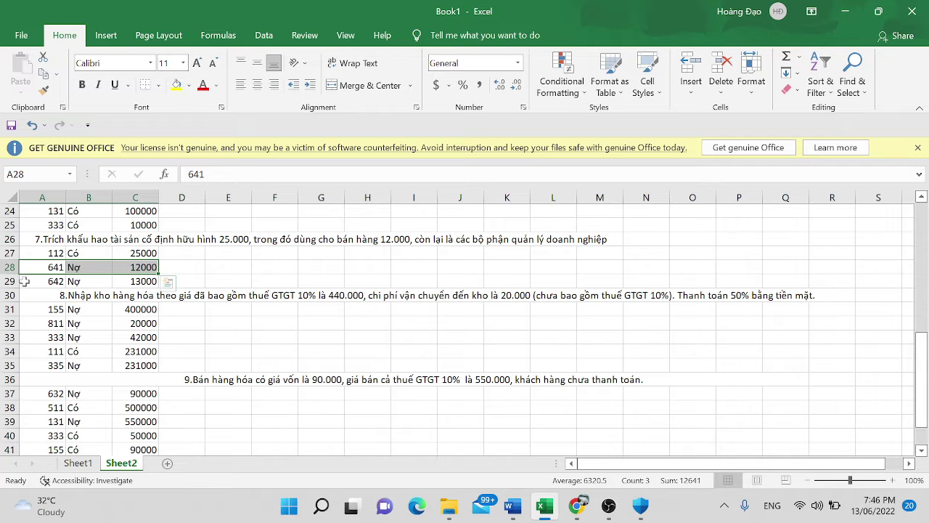
left_click_drag(34, 282, 136, 280)
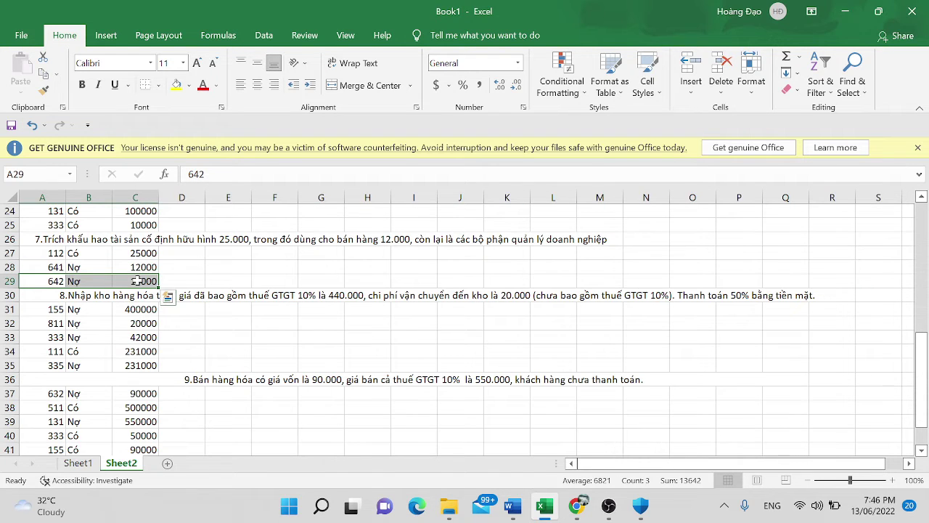
- Set the account number of the credit entry under transaction 7 to 211
left_click(48, 254)
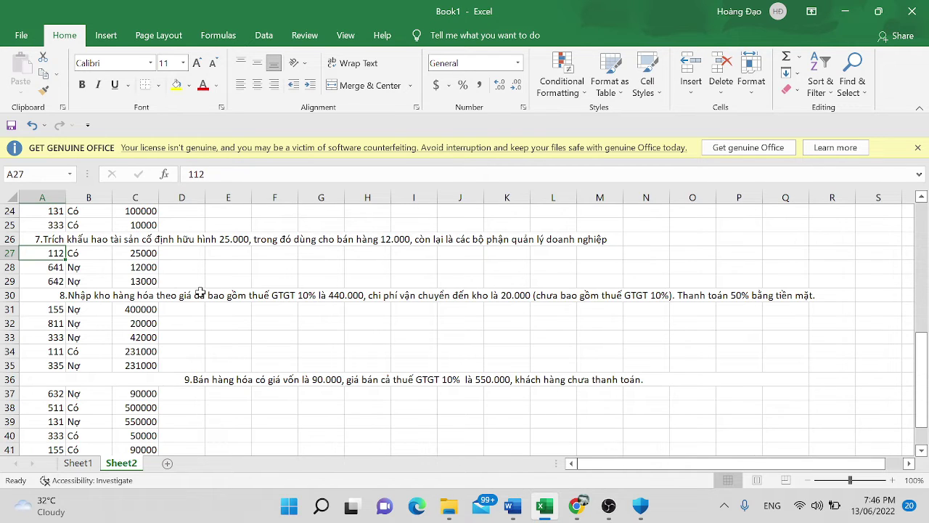
type("211")
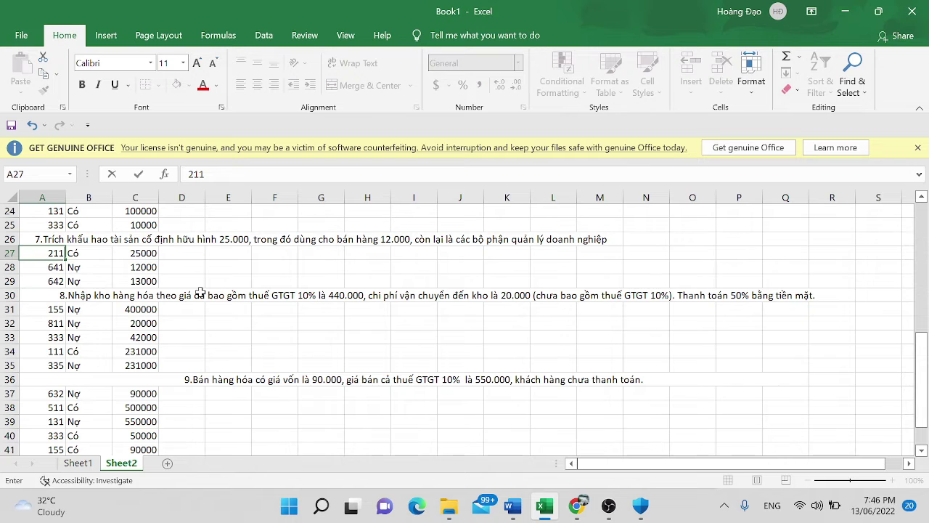
key("Tab")
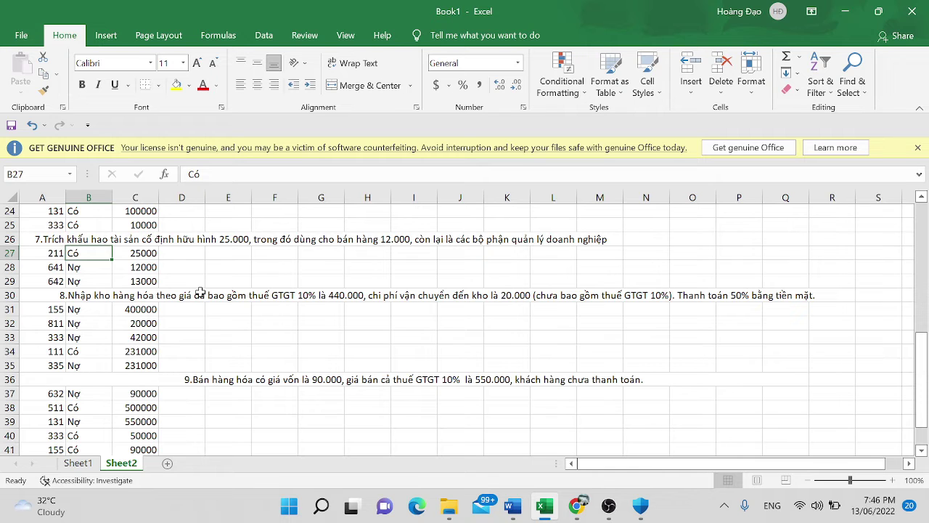
- Examine the goods purchase entries under transaction 8 against its description, covering accounts 155, 333, 811, 111 and 335
scroll(201, 292, "down", 1)
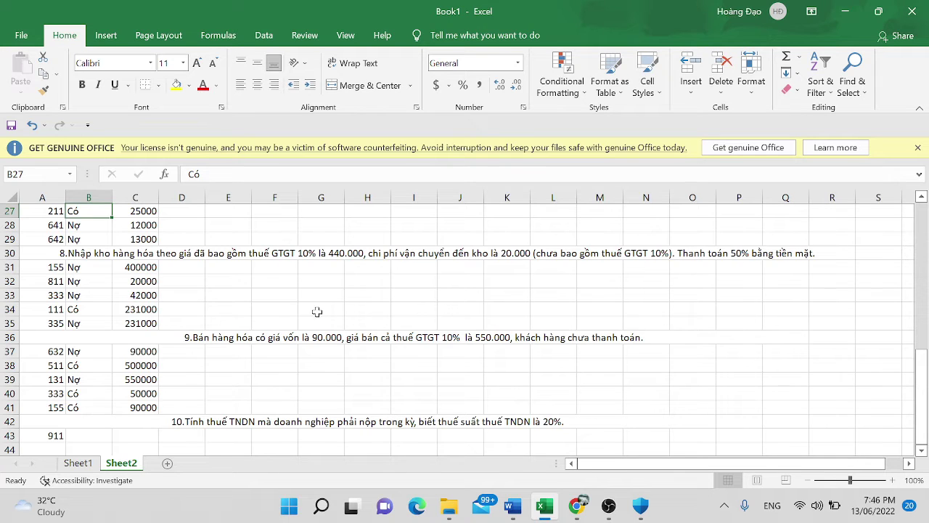
left_click_drag(45, 267, 125, 267)
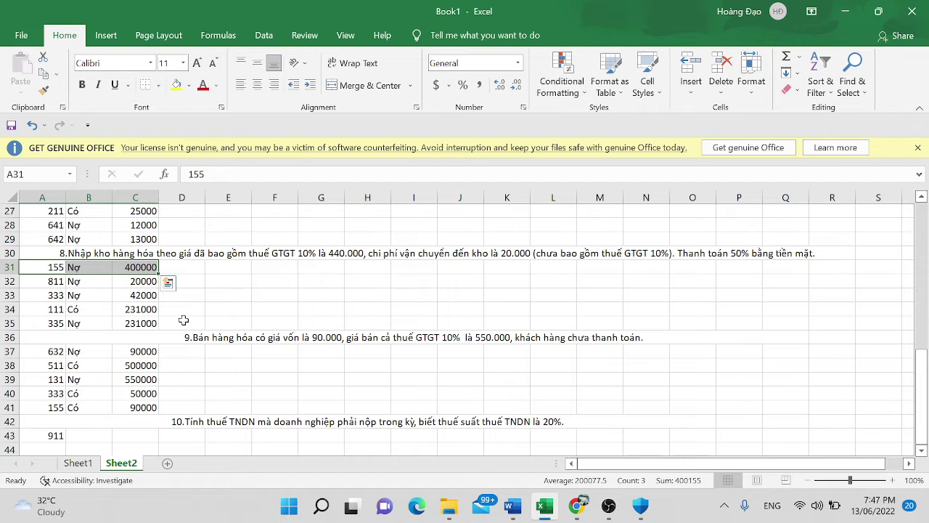
left_click_drag(61, 295, 121, 300)
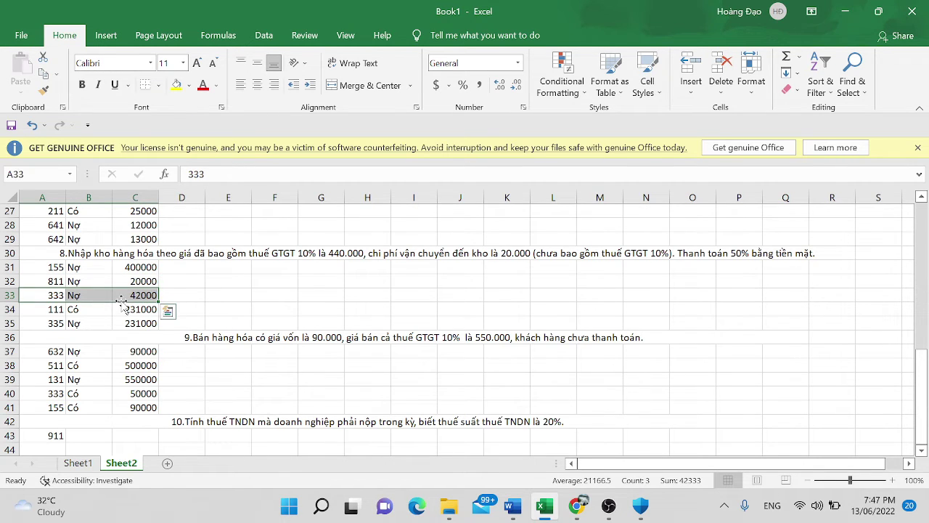
left_click(332, 253)
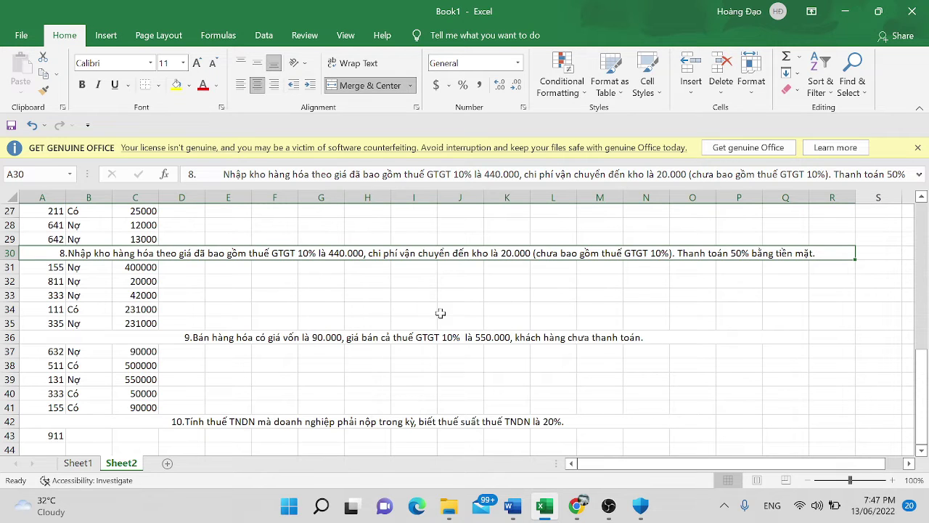
left_click(397, 279)
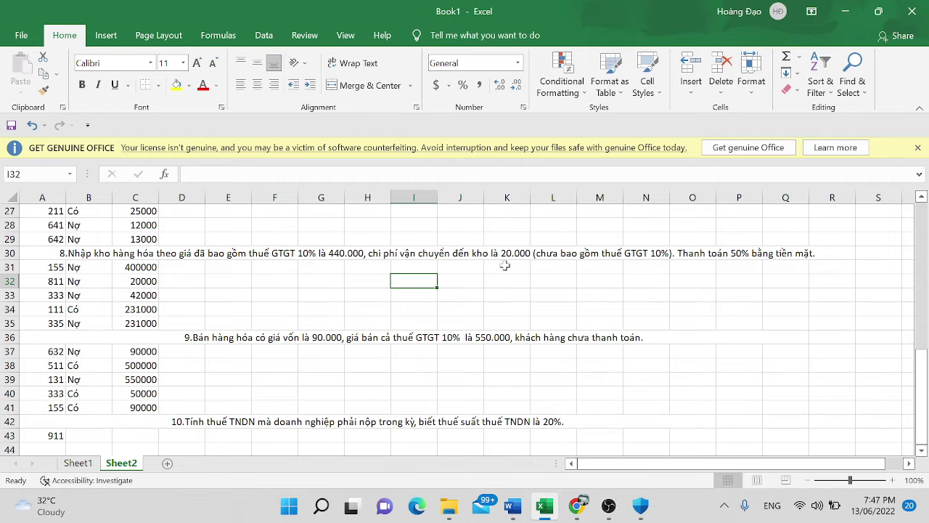
left_click(125, 295)
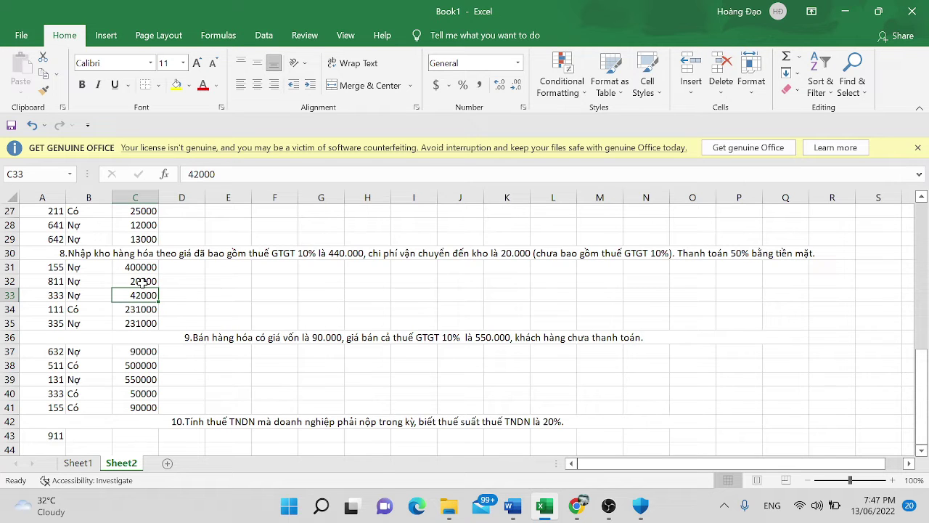
left_click_drag(45, 280, 131, 281)
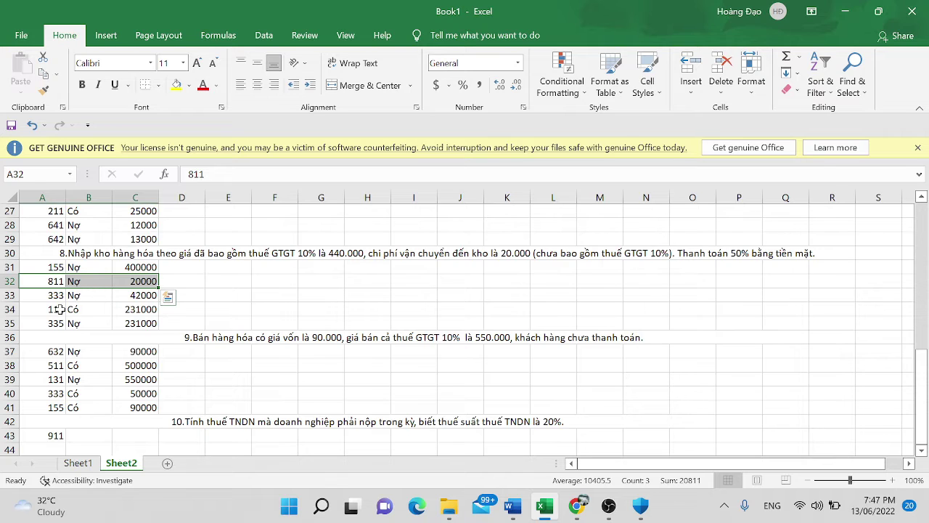
left_click_drag(61, 309, 150, 311)
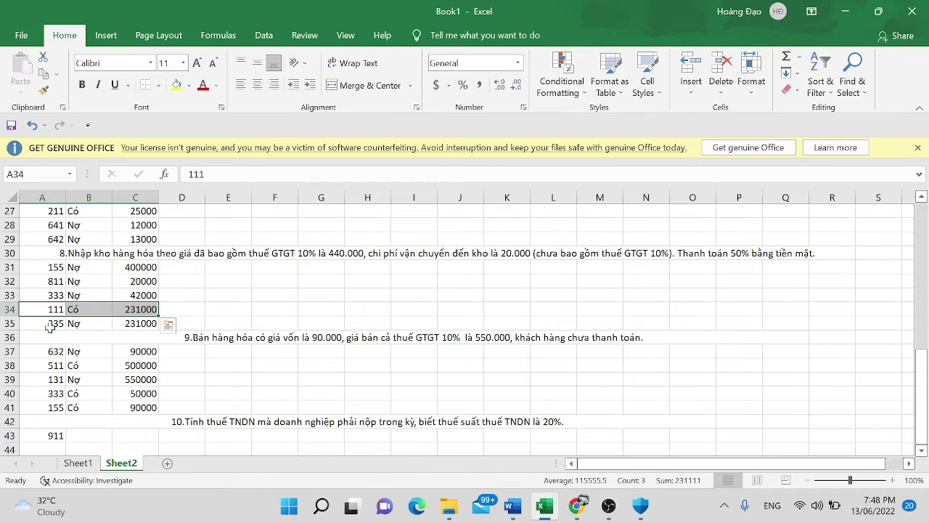
left_click_drag(50, 327, 134, 326)
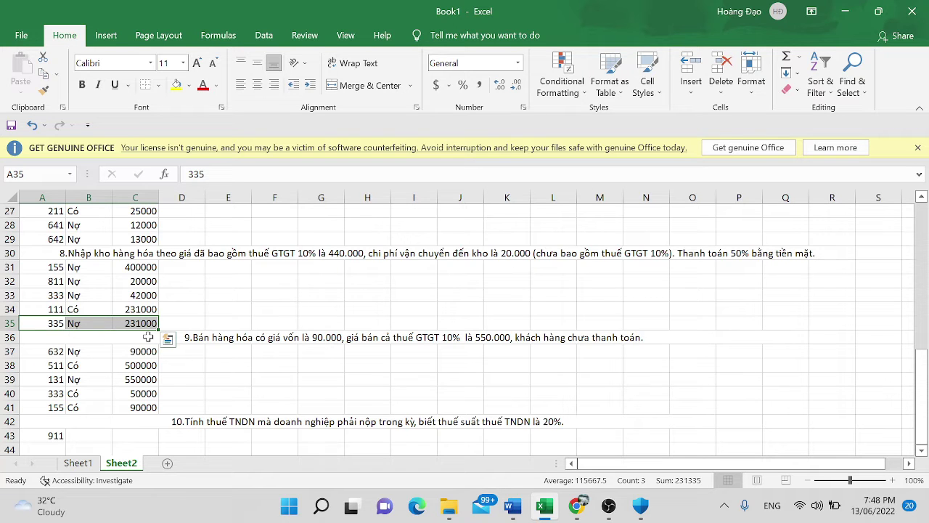
- Check the account 335 entry under transaction 8, including whether it is marked as debit or credit
key("Escape")
scroll(411, 329, "down", 1)
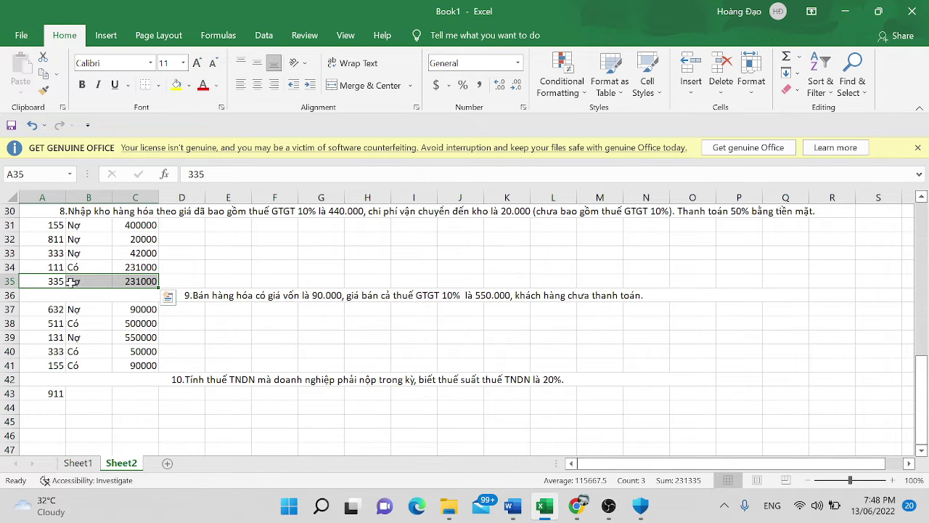
left_click_drag(62, 281, 145, 283)
left_click(142, 295)
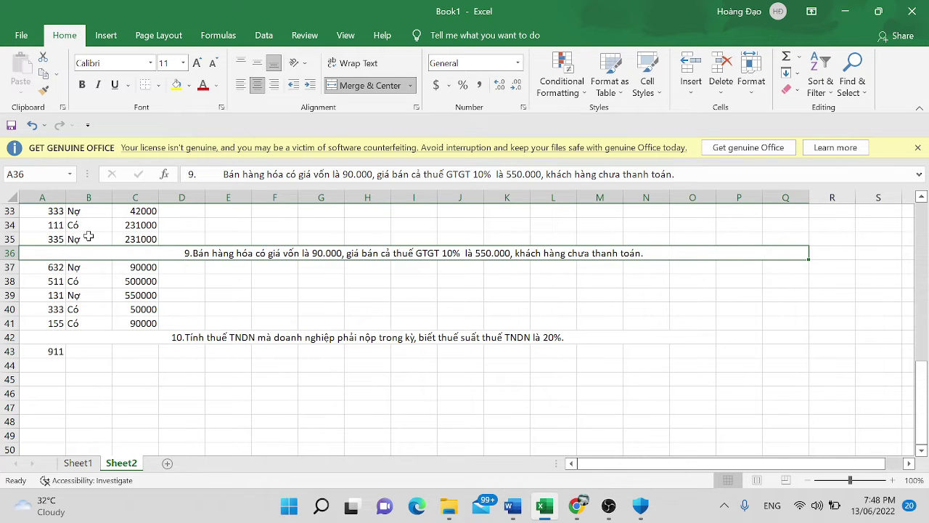
left_click(89, 237)
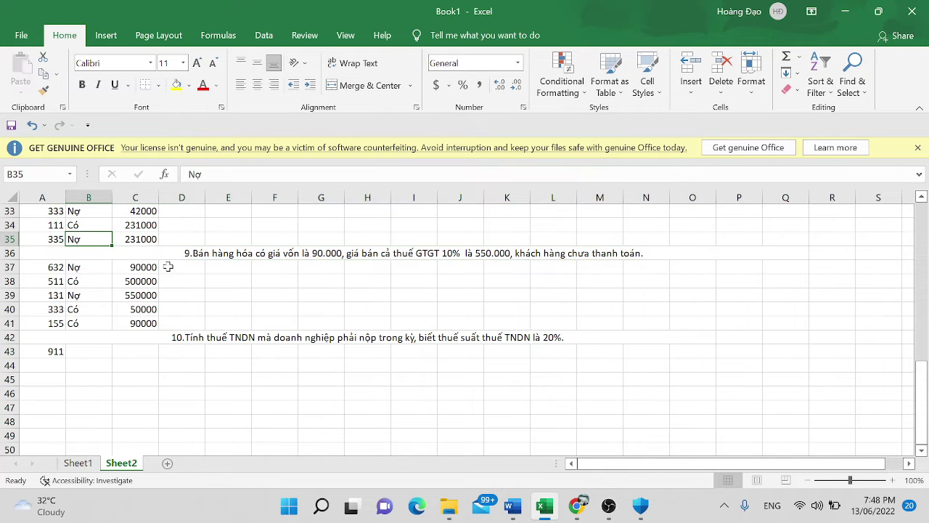
- Go through the goods sale entries under transaction 9 against its description, covering accounts 632, 511, 333, 131 and 155
left_click(226, 255)
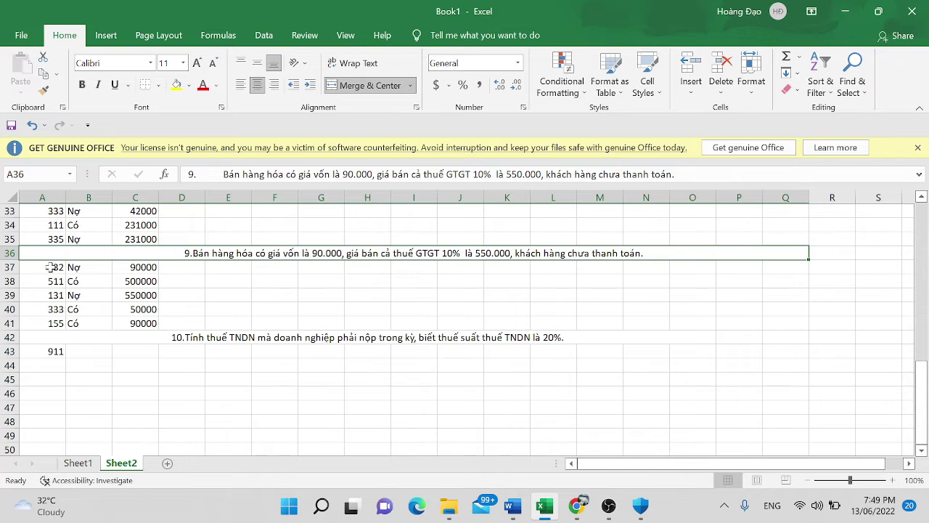
left_click_drag(45, 267, 146, 266)
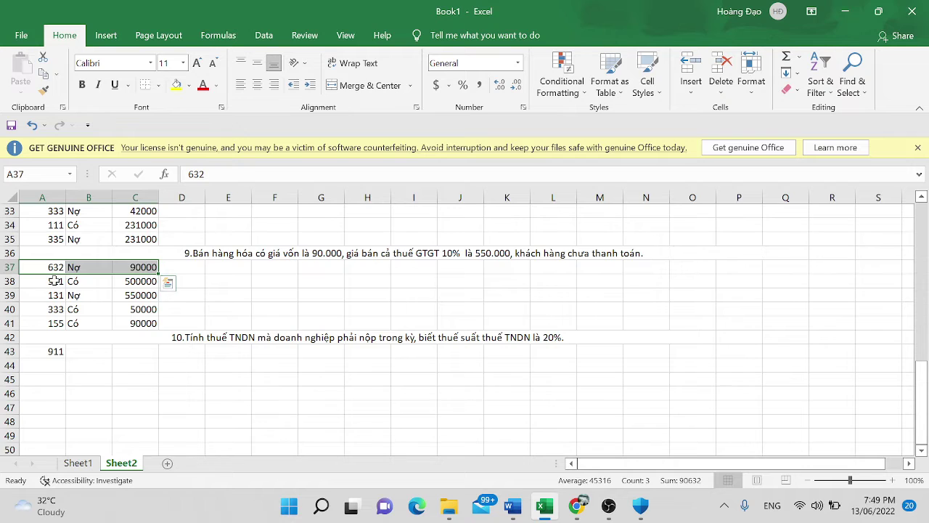
left_click_drag(55, 281, 145, 278)
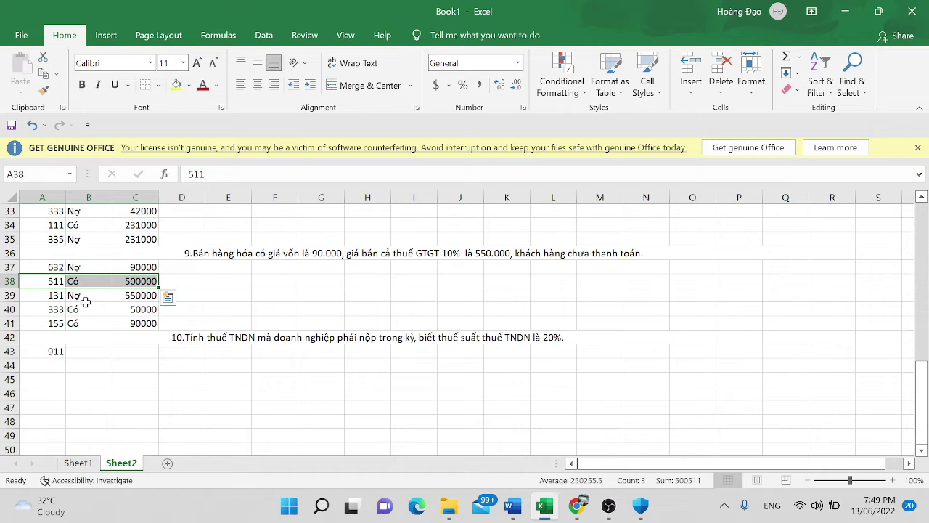
left_click_drag(55, 309, 144, 310)
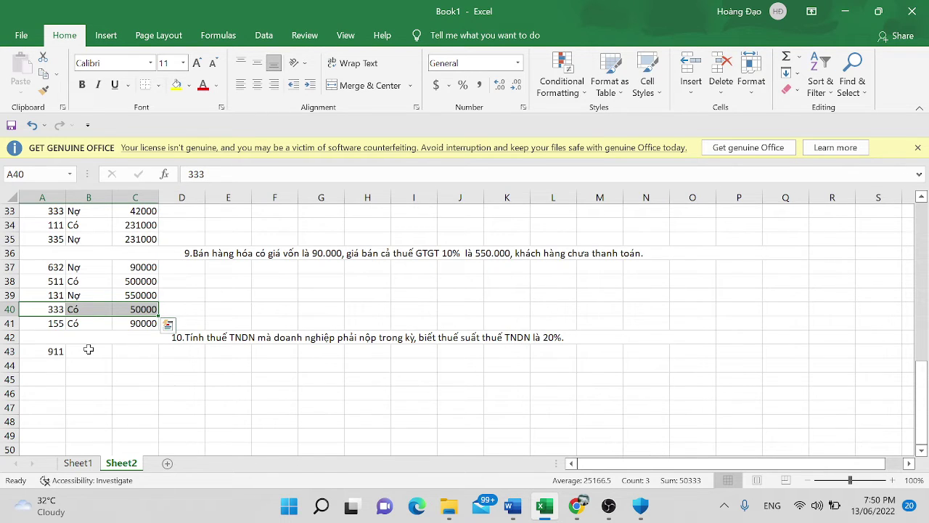
left_click_drag(50, 293, 131, 298)
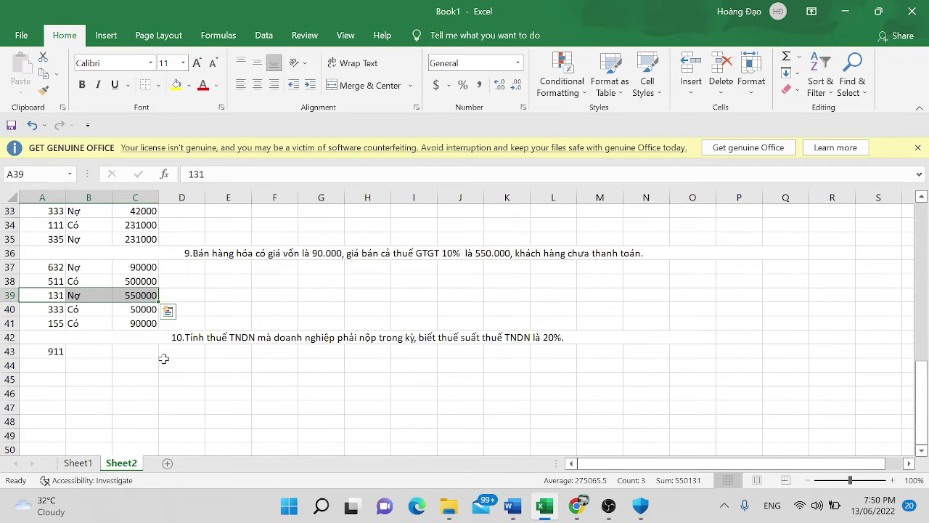
scroll(164, 358, "down", 1)
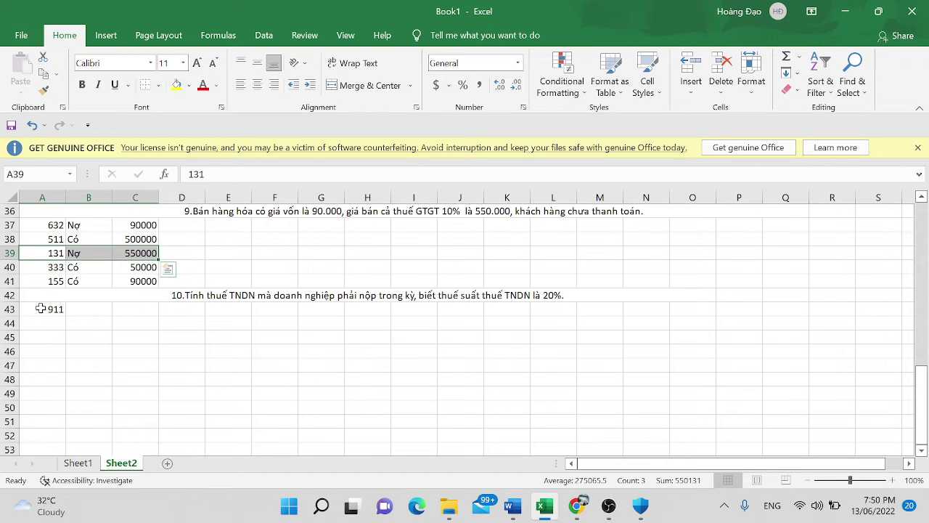
left_click_drag(56, 280, 124, 280)
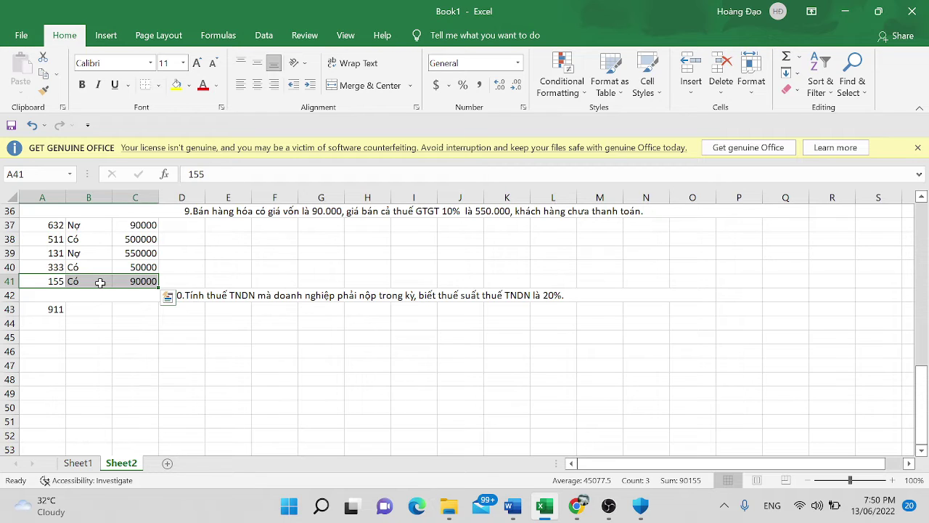
left_click(127, 323)
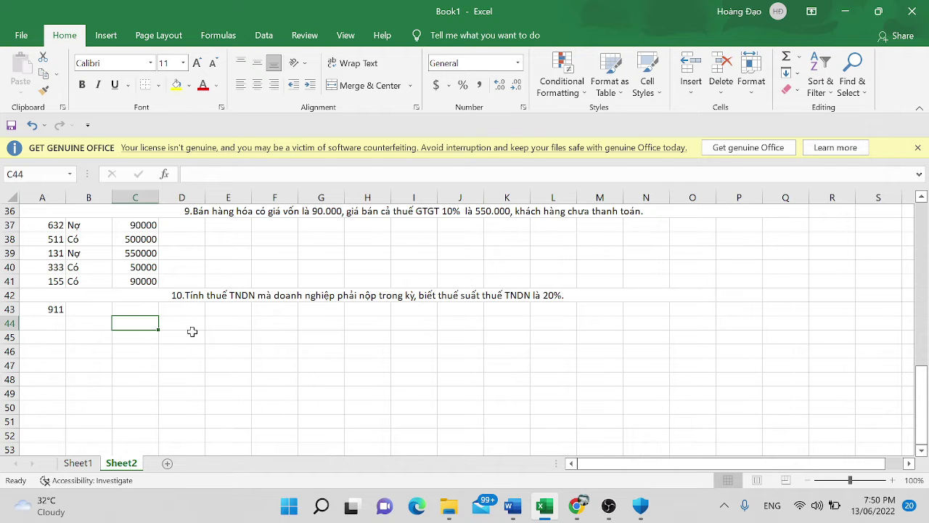
- Copy transaction 1's credit of 130000 for account 155 from Sheet2 into that account's Trung kỳ Có cell on Sheet1
scroll(106, 332, "up", 12)
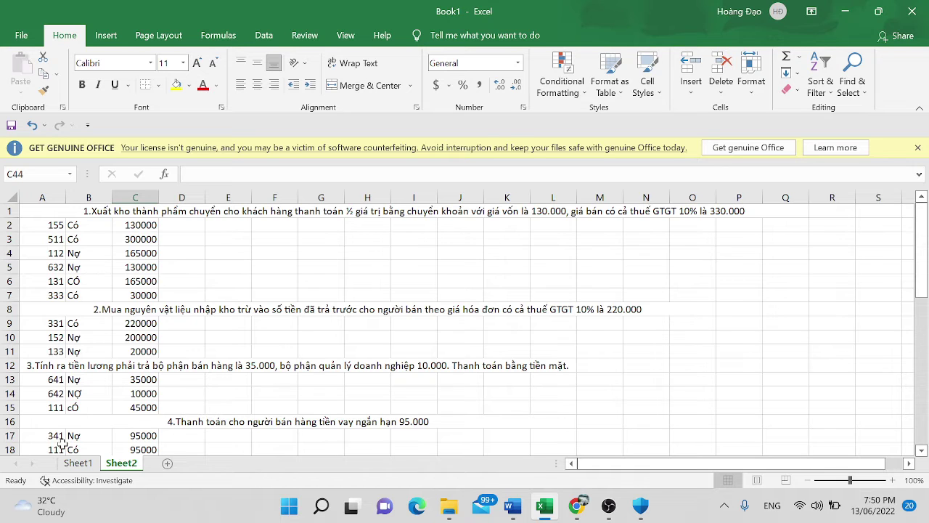
left_click(78, 463)
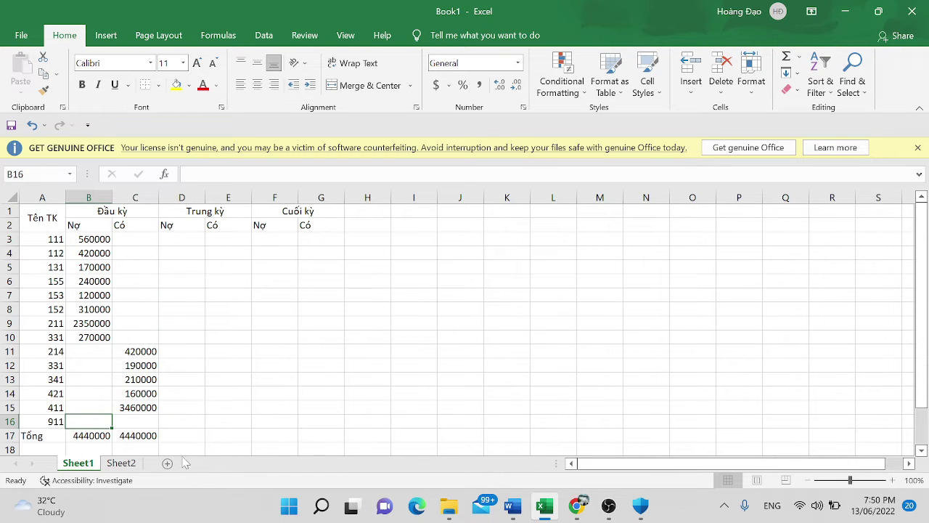
left_click(116, 464)
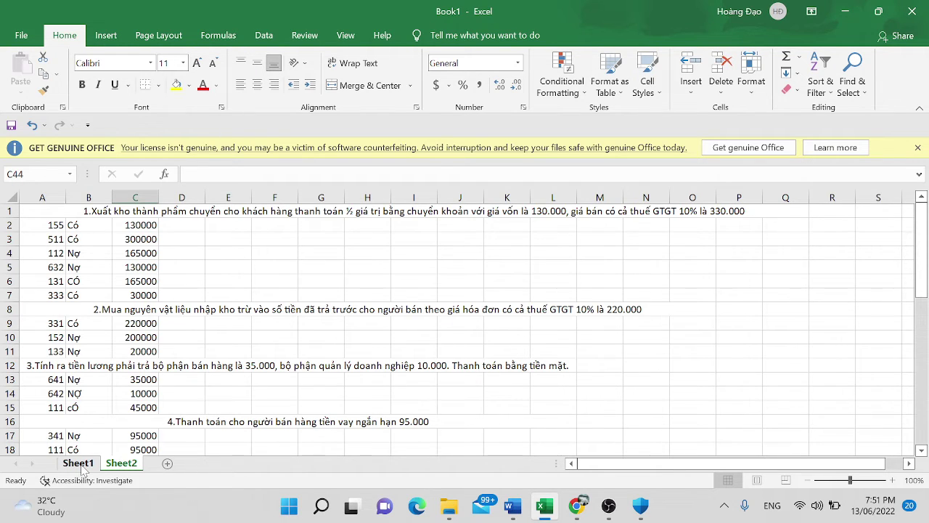
left_click(134, 227)
key("ctrl+c")
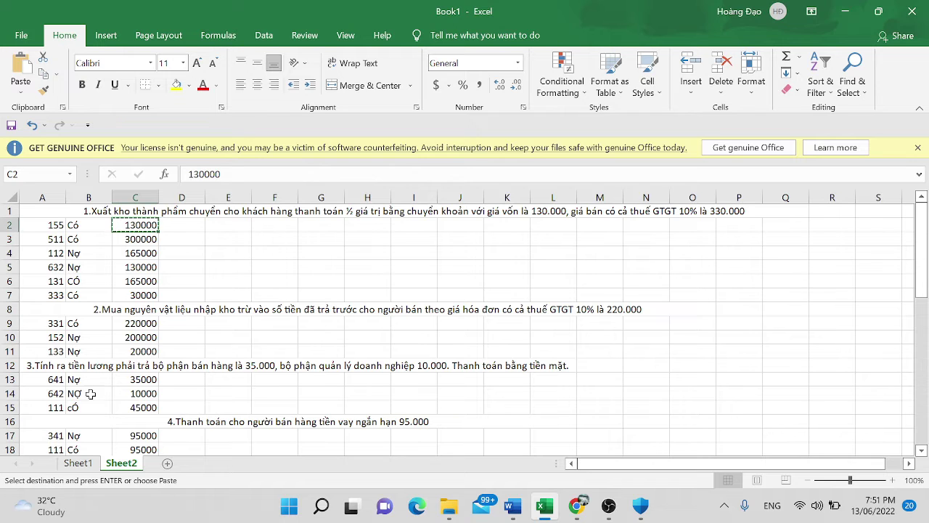
left_click(80, 464)
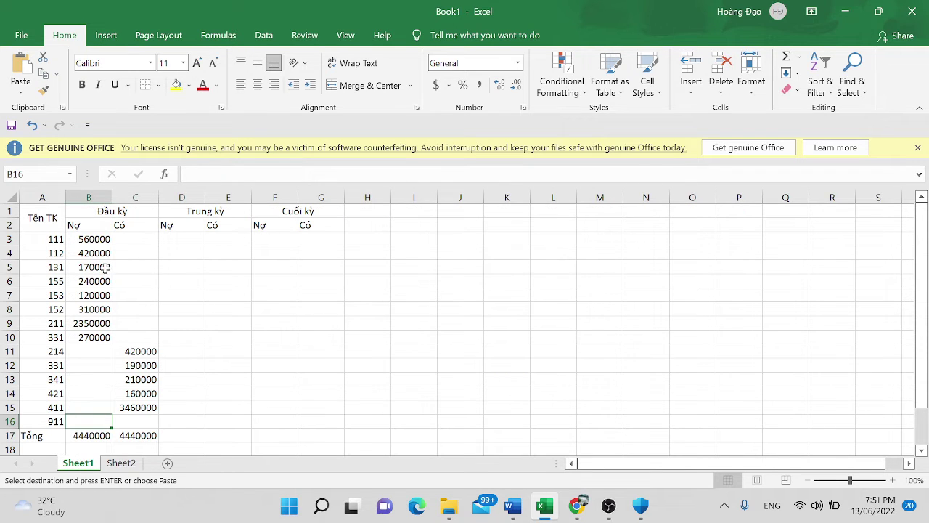
left_click(183, 285)
key("Right")
key("ctrl+v")
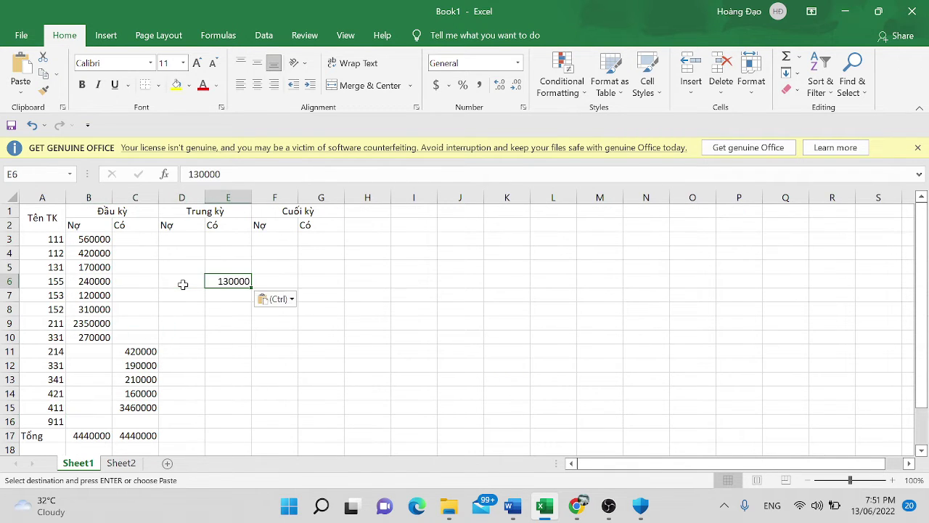
left_click(122, 463)
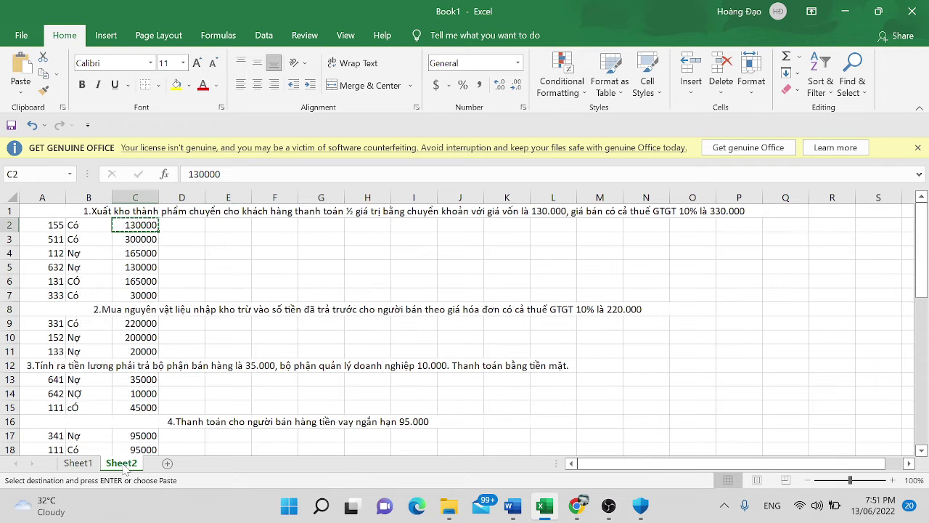
left_click(133, 240)
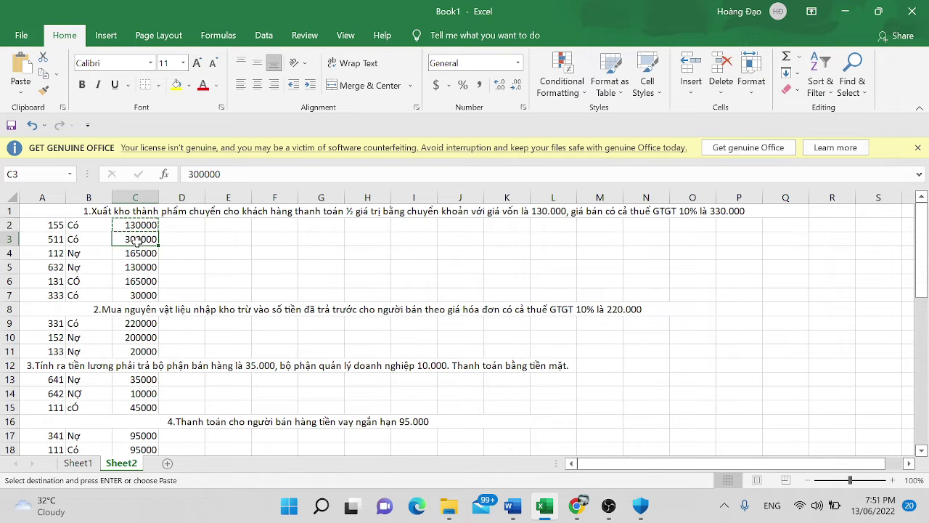
key("ctrl+c")
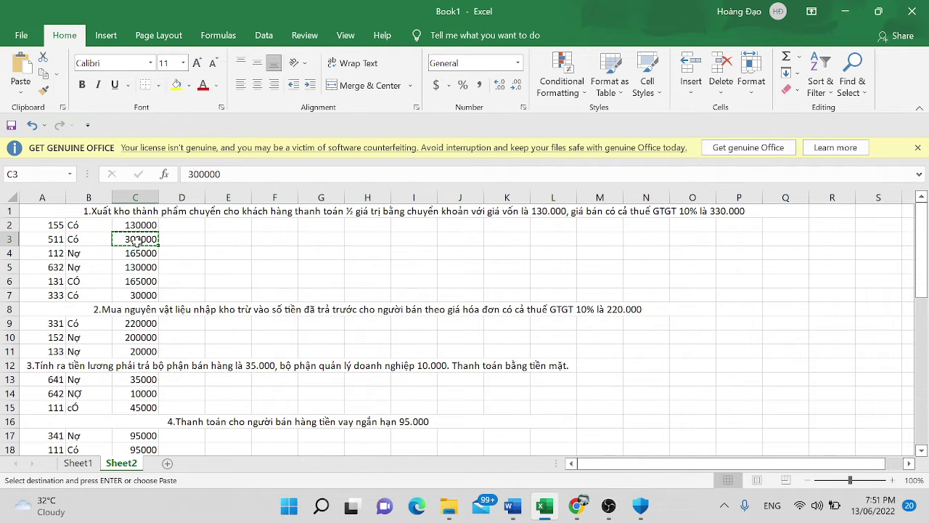
left_click(78, 465)
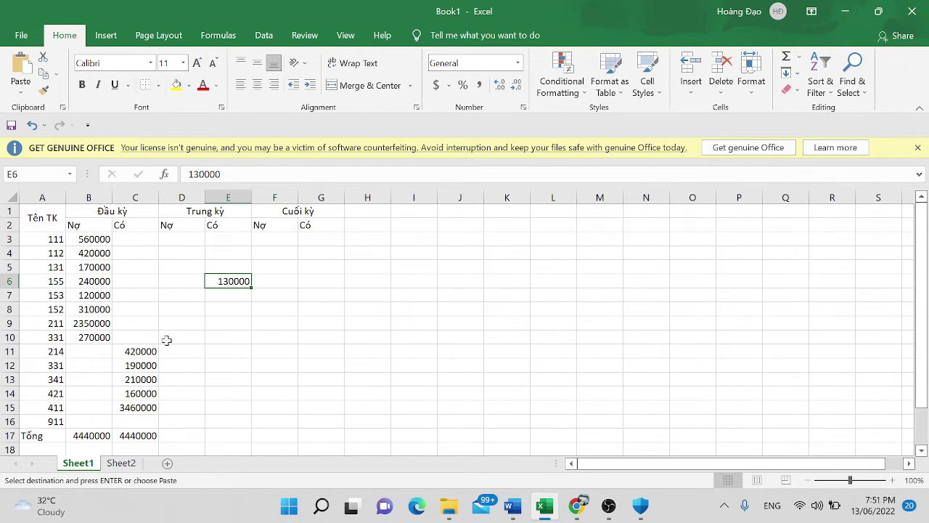
left_click(9, 407)
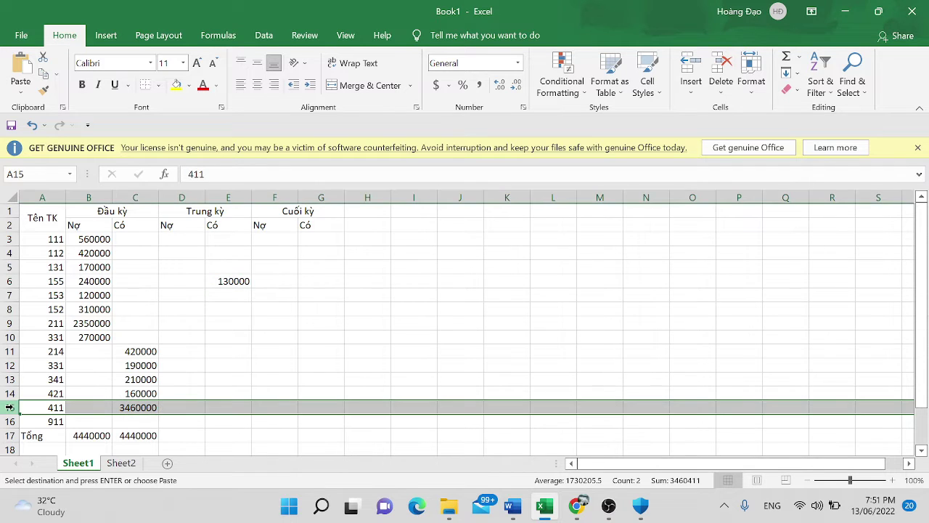
right_click(10, 407)
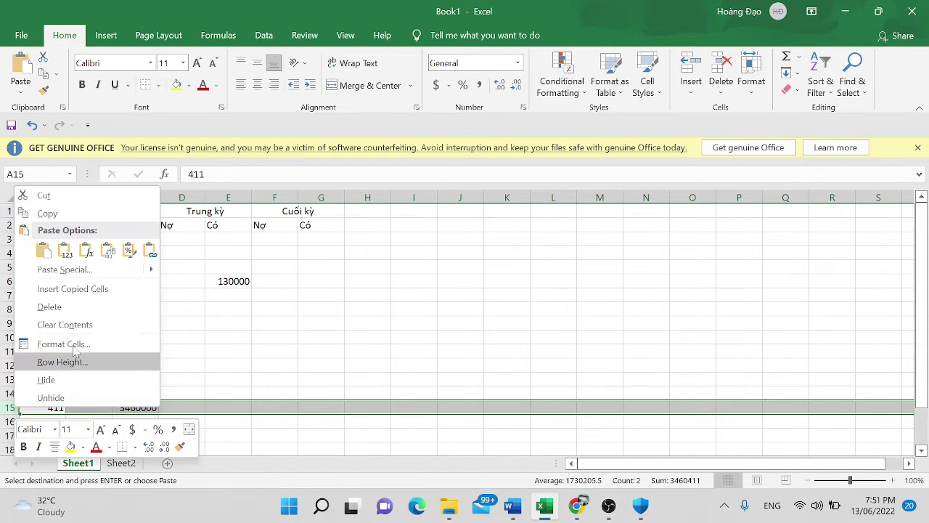
left_click(283, 404)
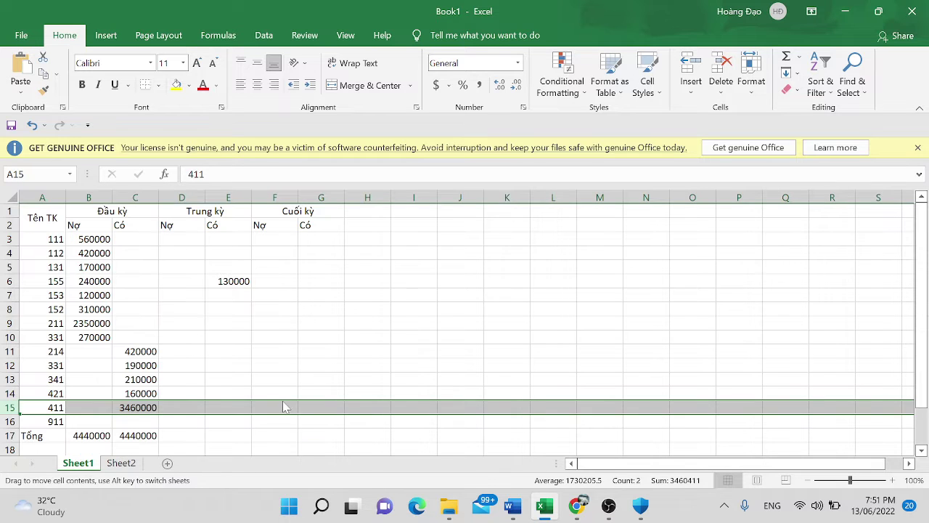
key("Up")
key("Up")
key("Up")
key("Up")
key("Up")
key("Up")
key("Up")
key("Up")
key("Up")
key("Up")
key("Up")
key("Up")
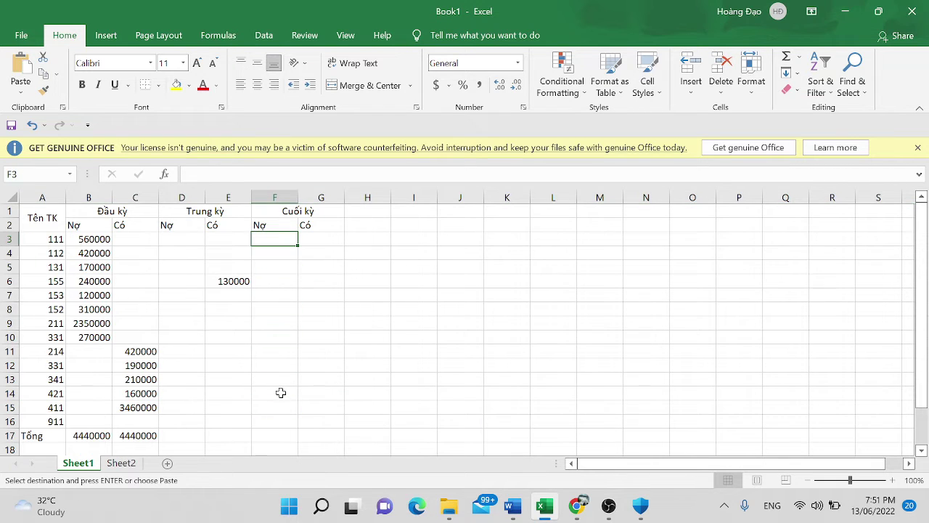
left_click(280, 390)
key("F2")
- Insert a row above account 421 in the Sheet1 trial balance and enter account 511 in it
left_click(10, 392)
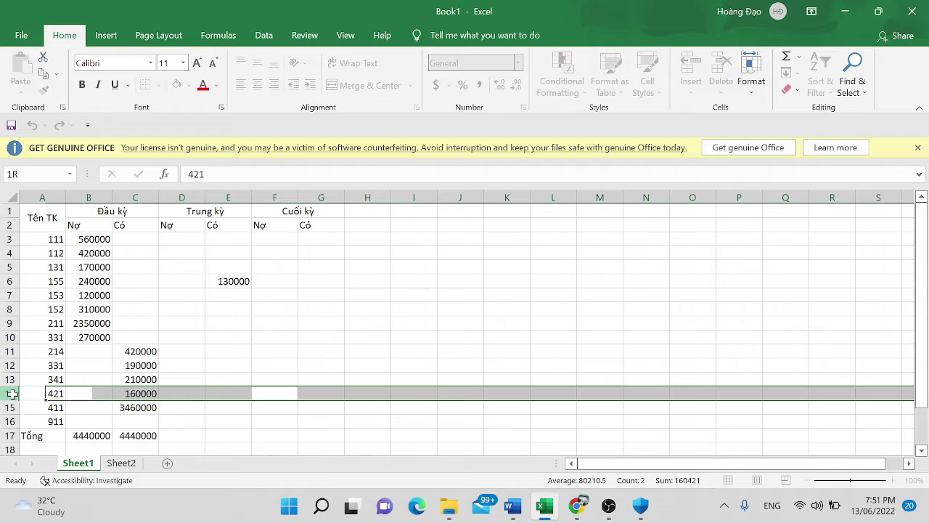
right_click(9, 393)
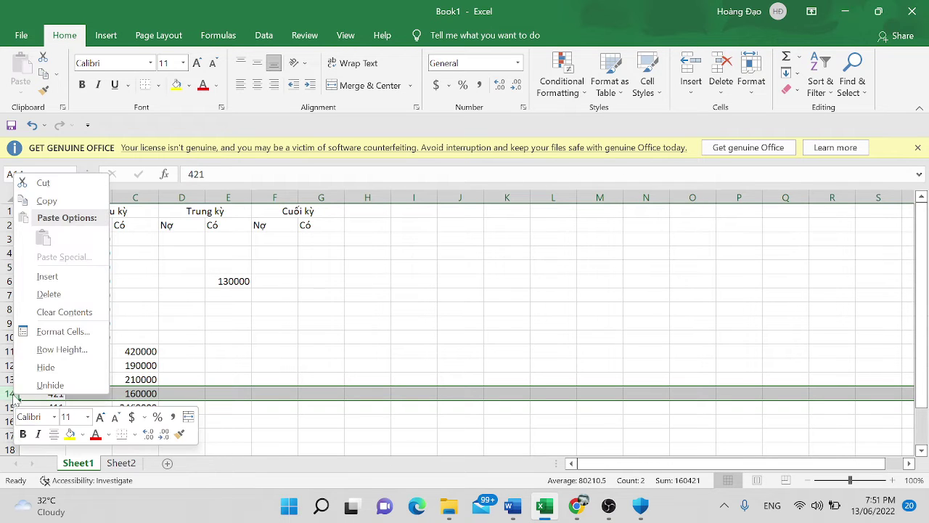
left_click(74, 278)
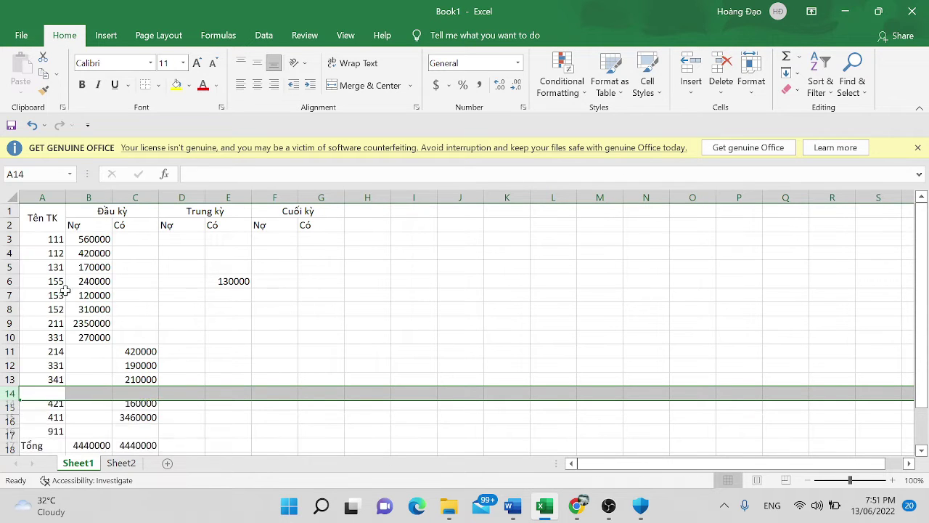
left_click(52, 394)
type("511")
key("Tab")
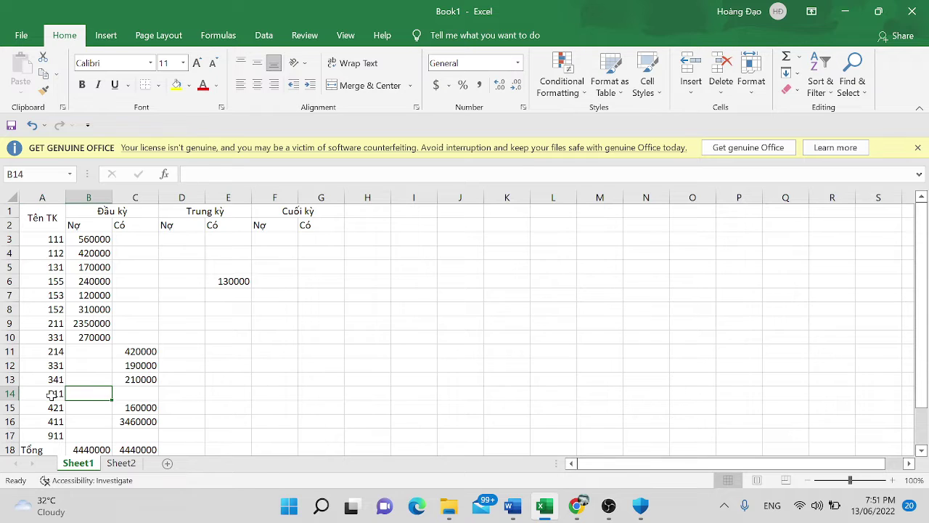
- Copy transaction 1's credit of 300000 for account 511 from Sheet2 into the new row's Trung kỳ Có cell on Sheet1
key("Right")
key("Right")
key("Right")
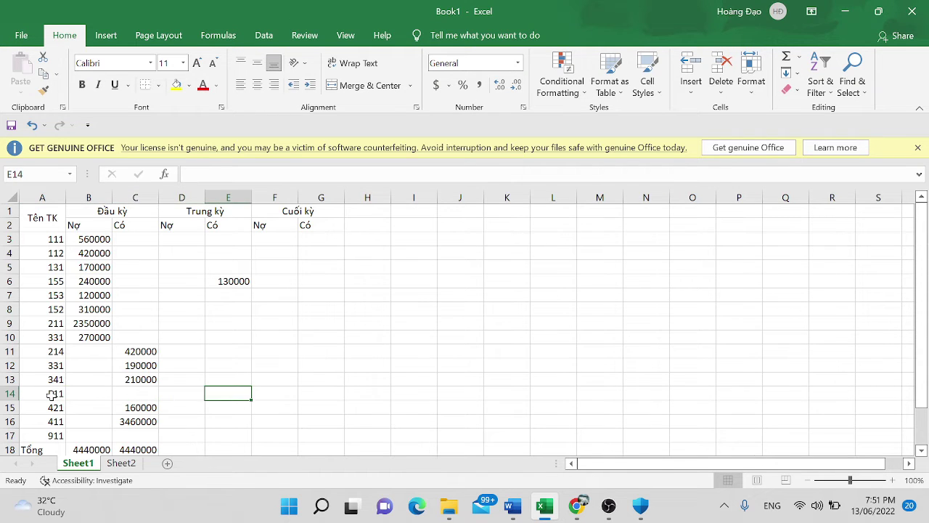
left_click(115, 463)
key("ctrl+c")
left_click(78, 463)
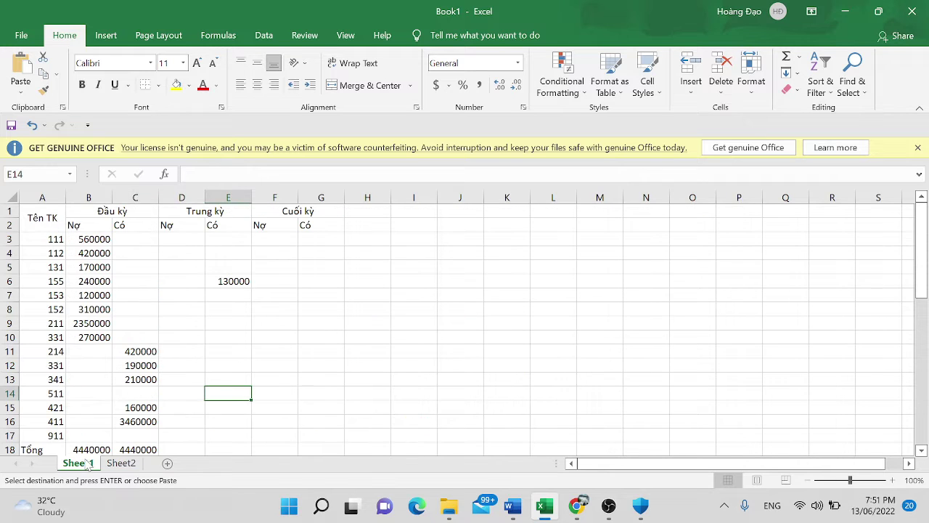
key("ctrl+v")
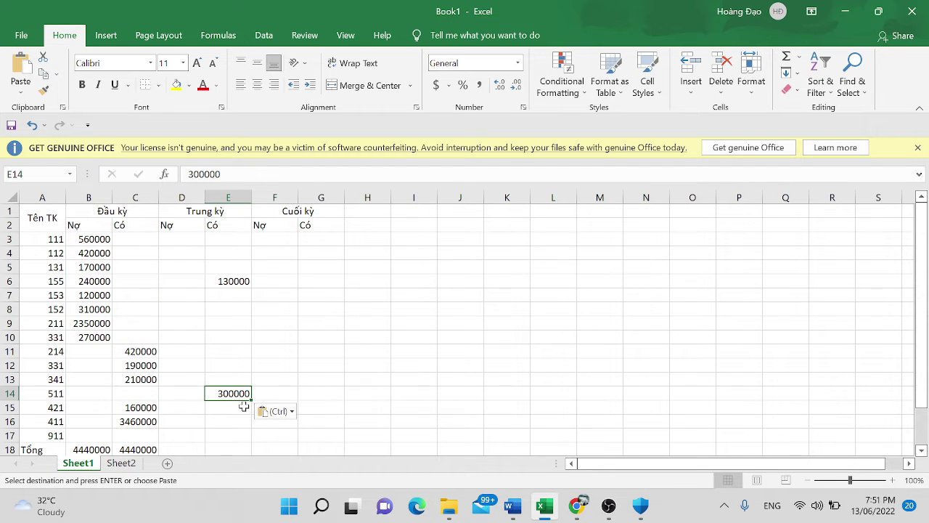
- Copy transaction 1's debit of 165000 for account 112 from Sheet2 into that account's Trung kỳ Nợ cell on Sheet1
left_click(129, 464)
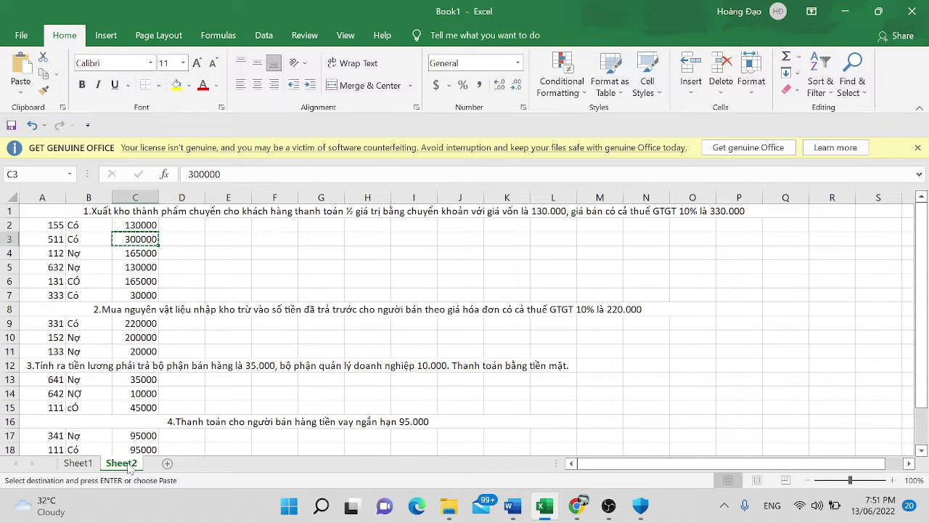
left_click(120, 254)
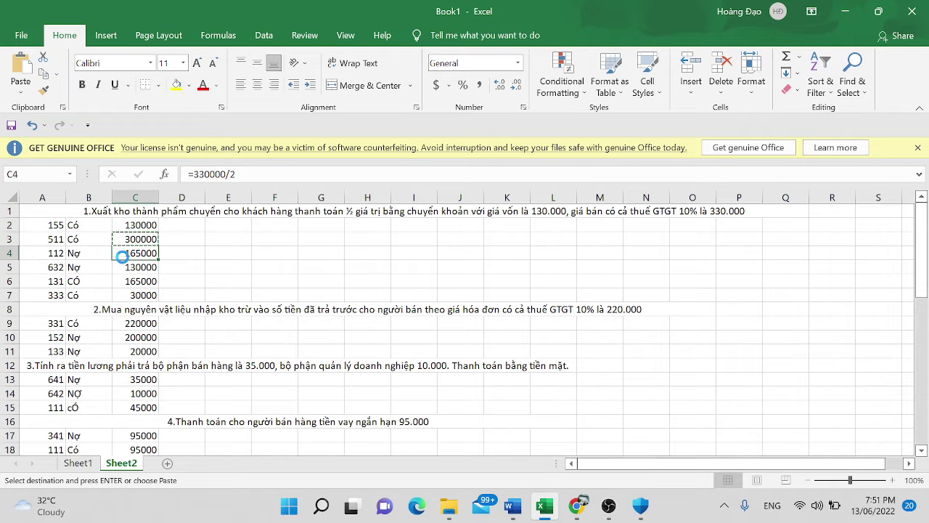
key("ctrl+c")
left_click(77, 463)
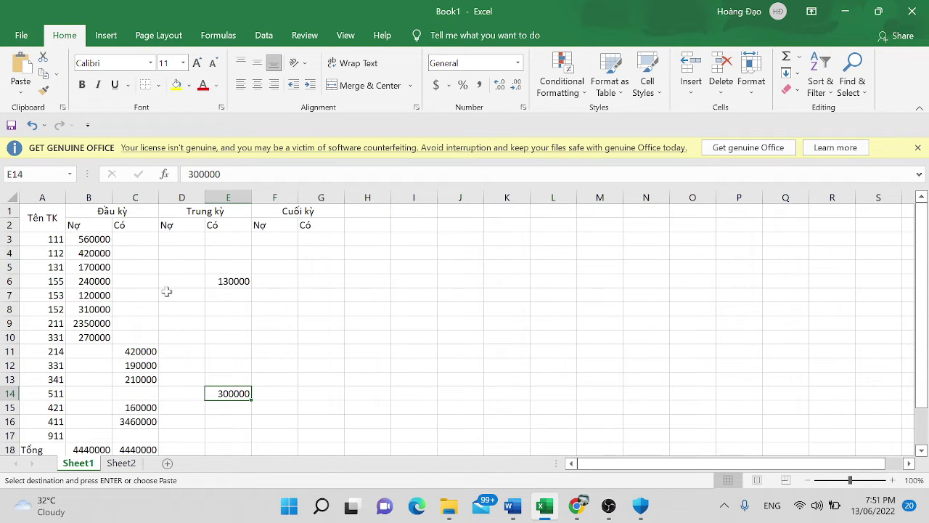
left_click(176, 252)
key("ctrl+v")
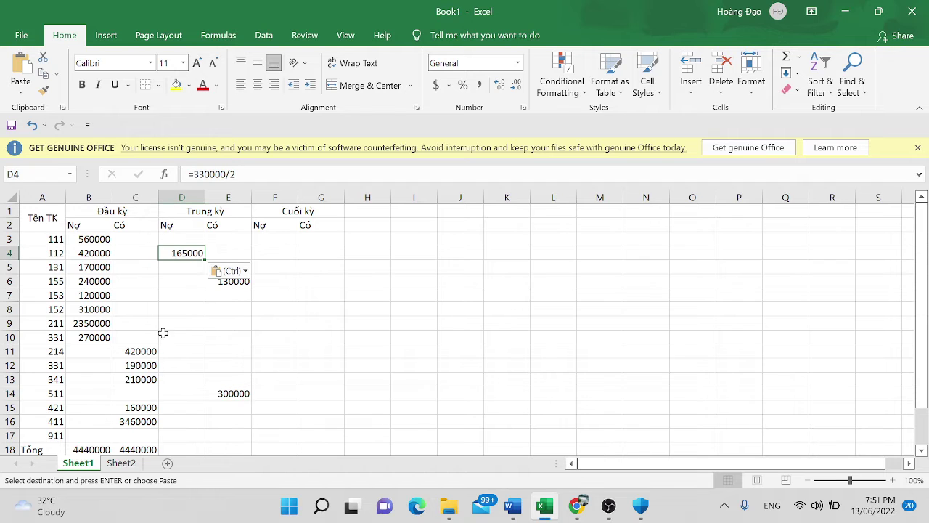
- Insert a row above account 411 in the Sheet1 trial balance and enter account 632 in it
left_click(122, 463)
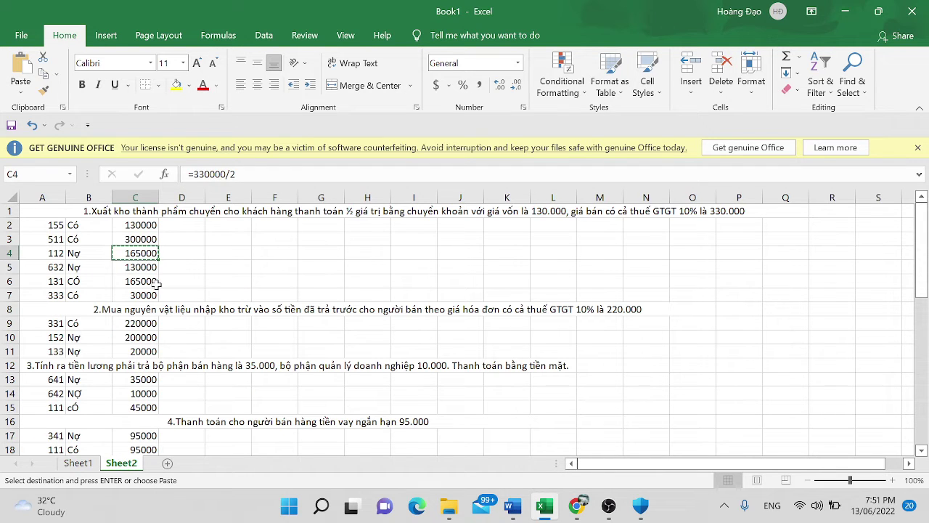
left_click(140, 267)
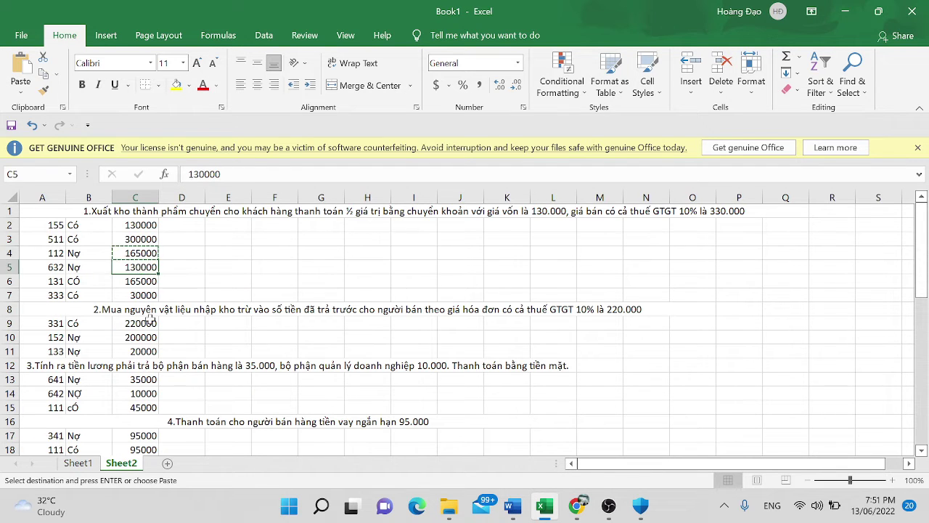
left_click(78, 463)
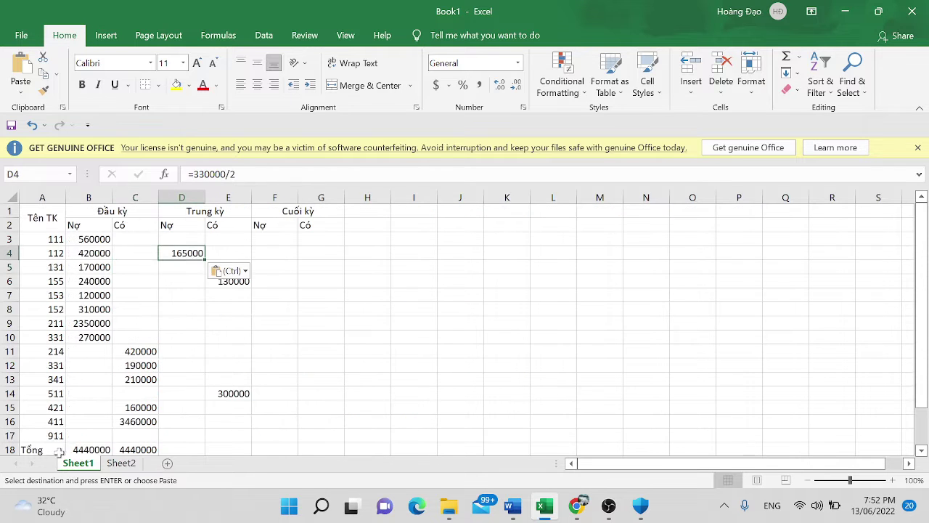
left_click(11, 421)
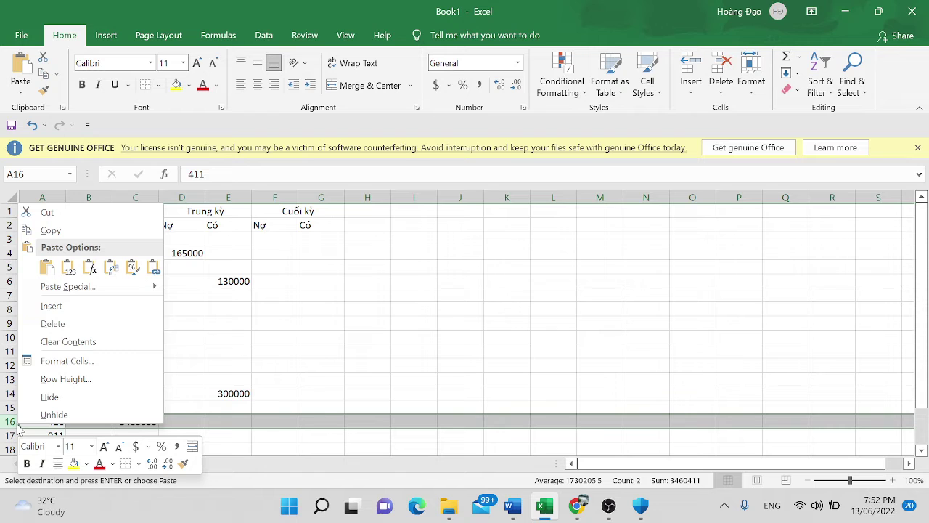
left_click(70, 306)
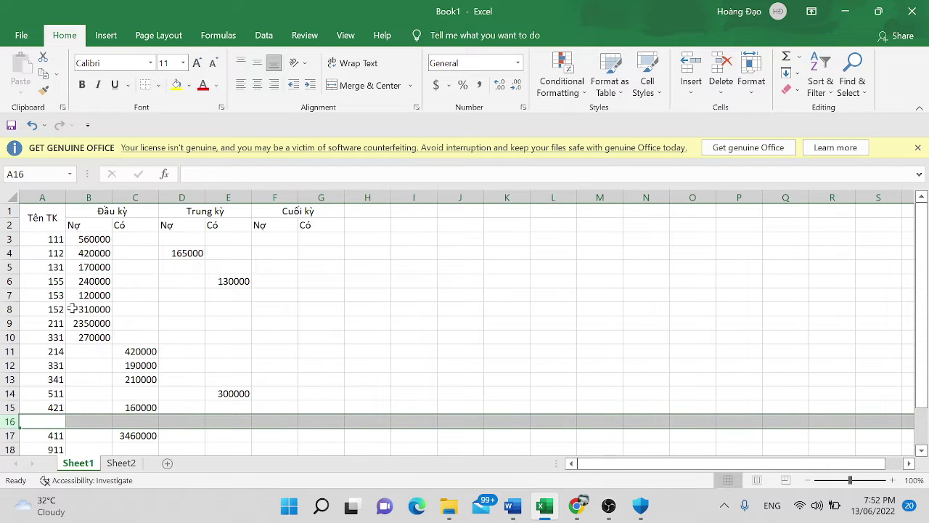
type("632")
key("Tab")
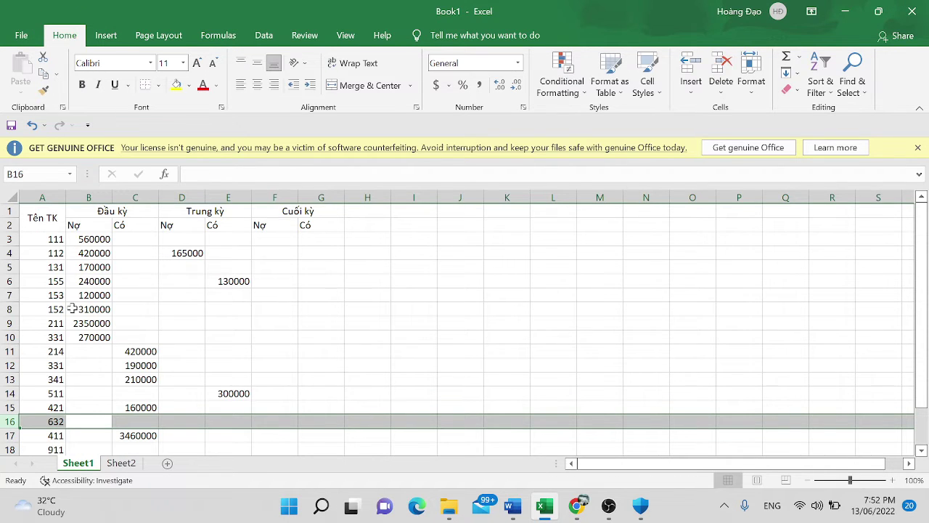
- Copy transaction 1's debit of 130000 for account 632 from Sheet2 into the new row's Trung kỳ Nợ cell on Sheet1
key("Right")
key("Right")
key("Right")
key("Left")
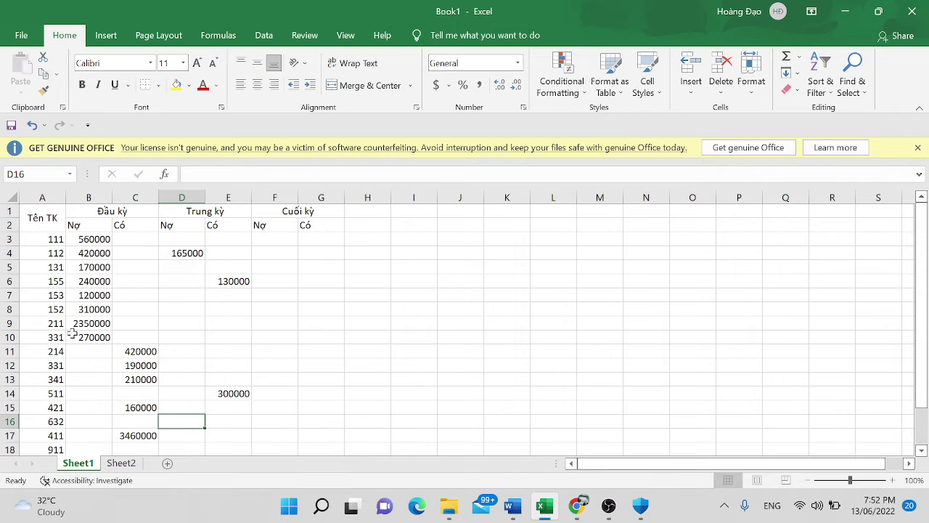
left_click(126, 466)
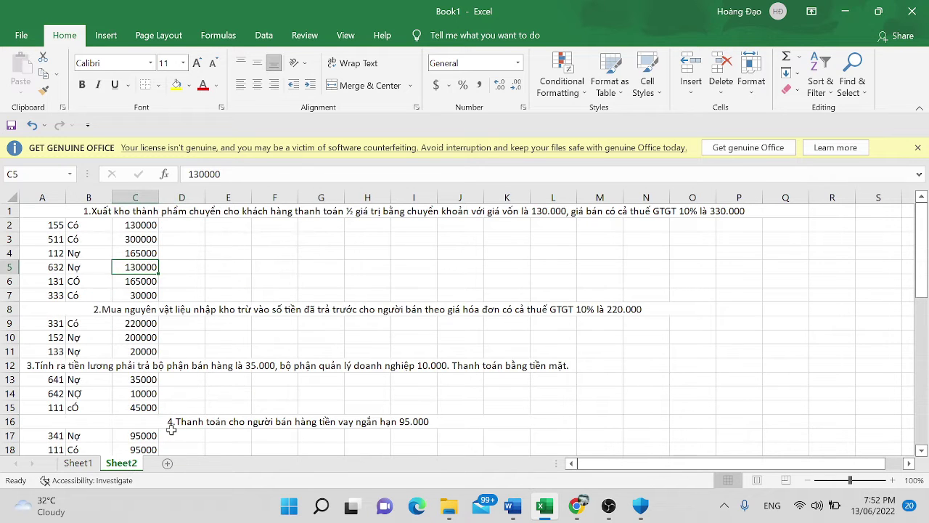
key("ctrl+c")
left_click(77, 463)
key("ctrl+v")
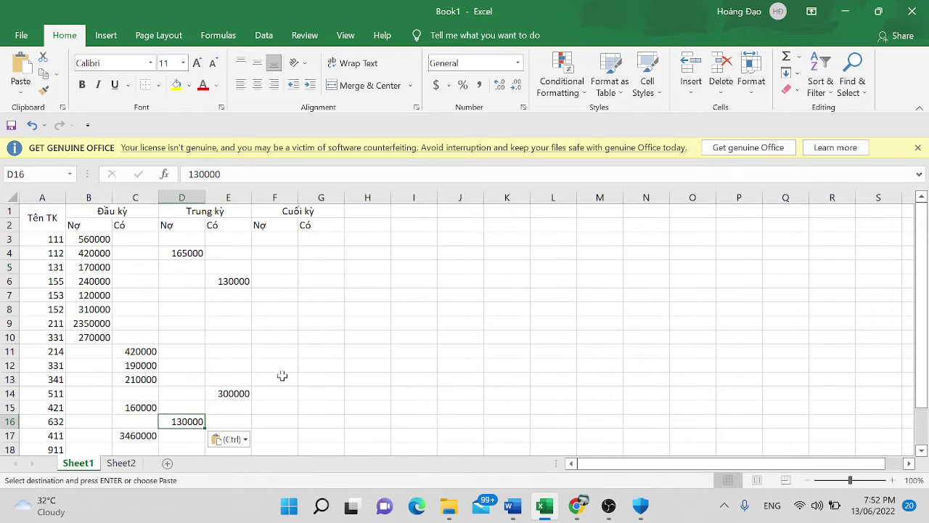
- Copy transaction 1's credit of 165000 for account 131 from Sheet2 into that account's Trung kỳ Có cell on Sheet1
left_click(121, 463)
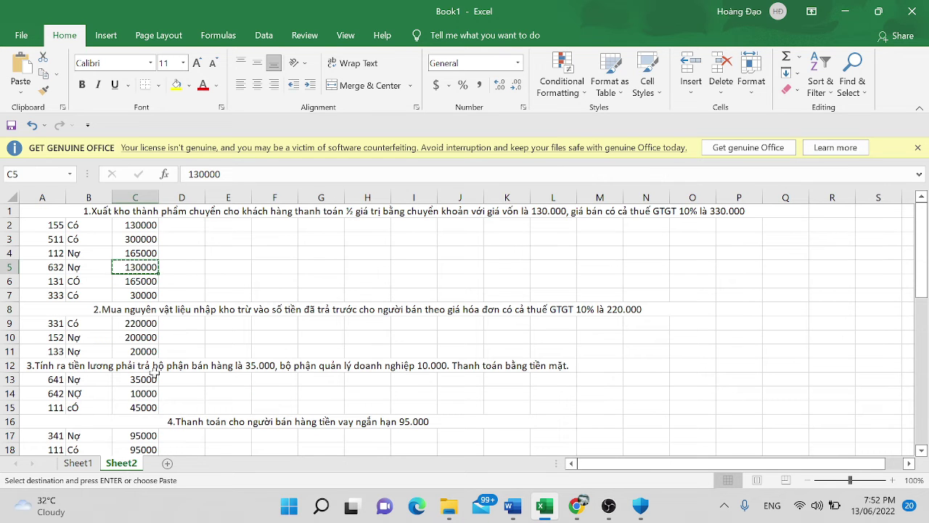
left_click(137, 282)
key("ctrl+c")
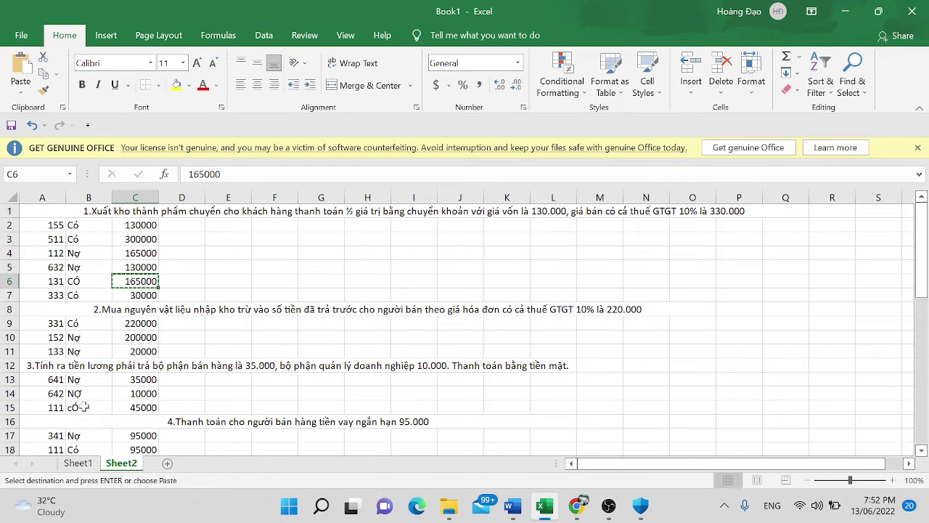
left_click(81, 464)
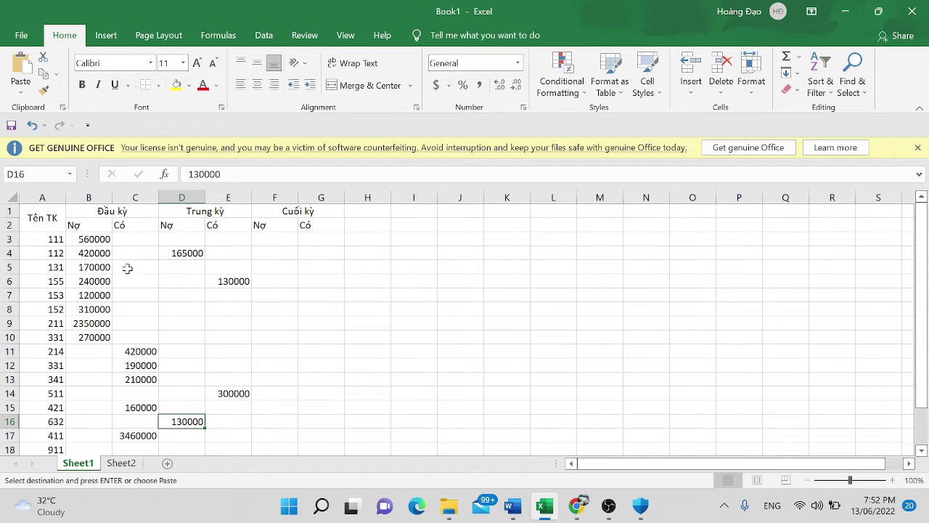
left_click(222, 266)
key("ctrl+v")
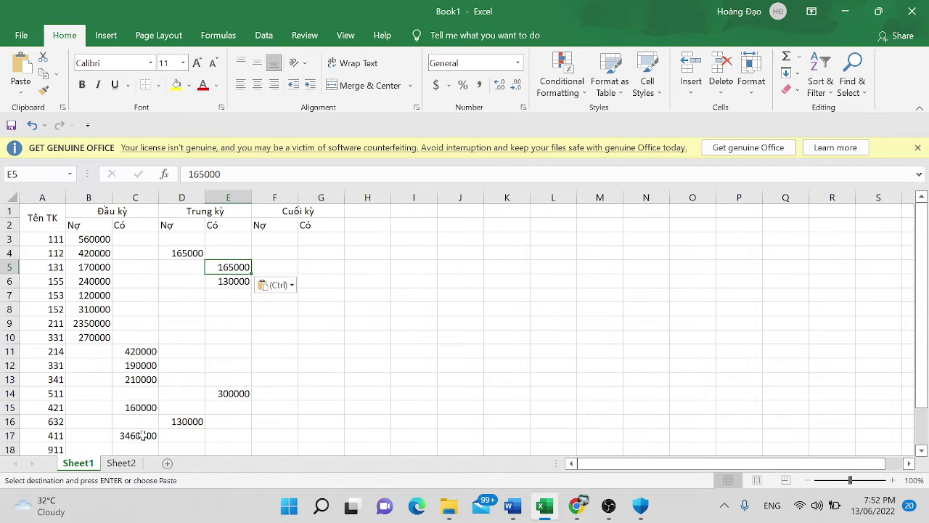
- Select transaction 1's account 333 amount on Sheet2, insert a row below account 211 on Sheet1 and enter account 333 in it
left_click(122, 463)
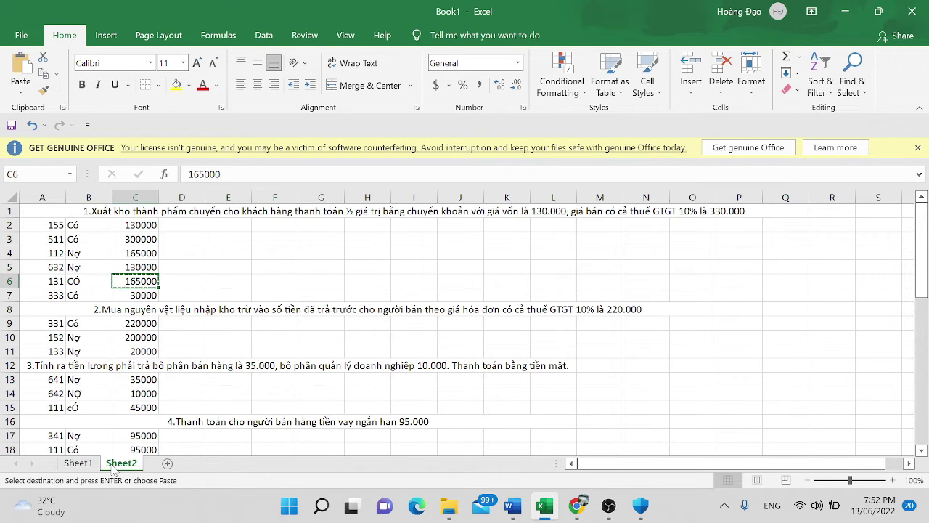
left_click(150, 295)
key("ctrl+c")
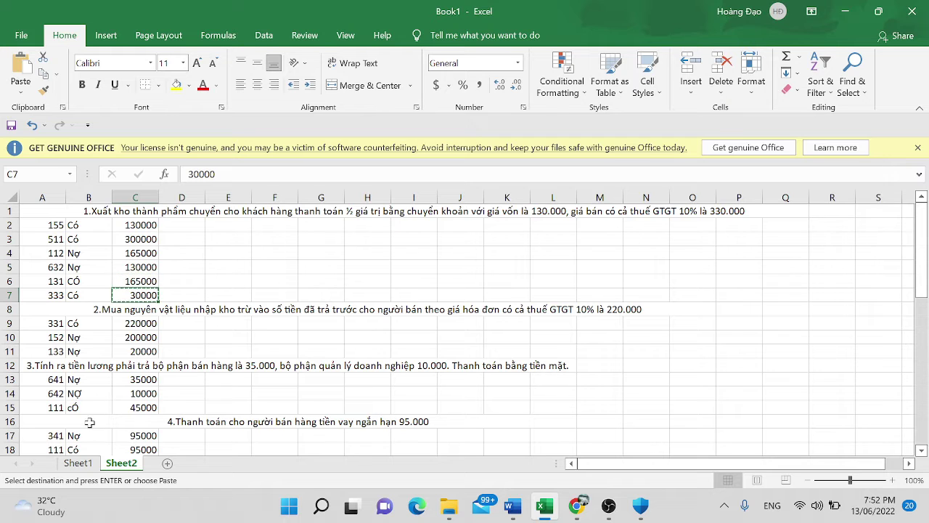
left_click(84, 463)
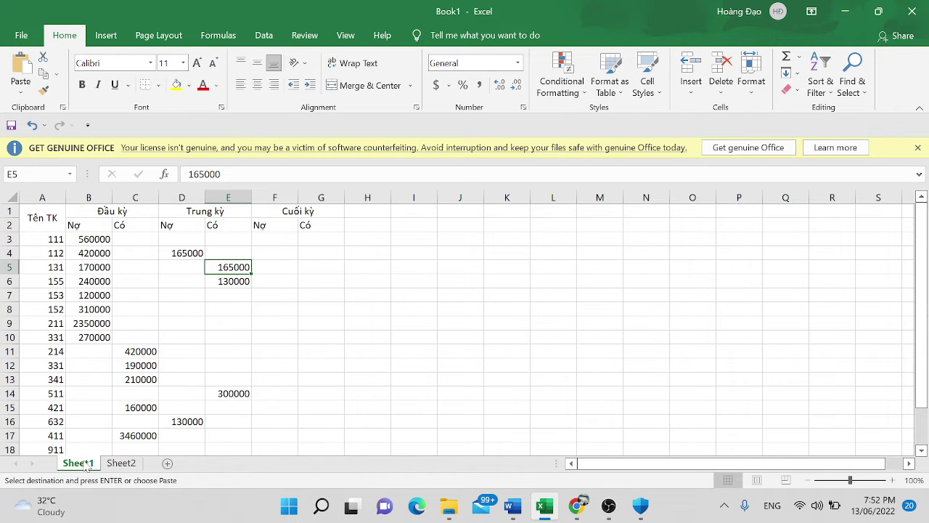
left_click(238, 311)
key("Escape")
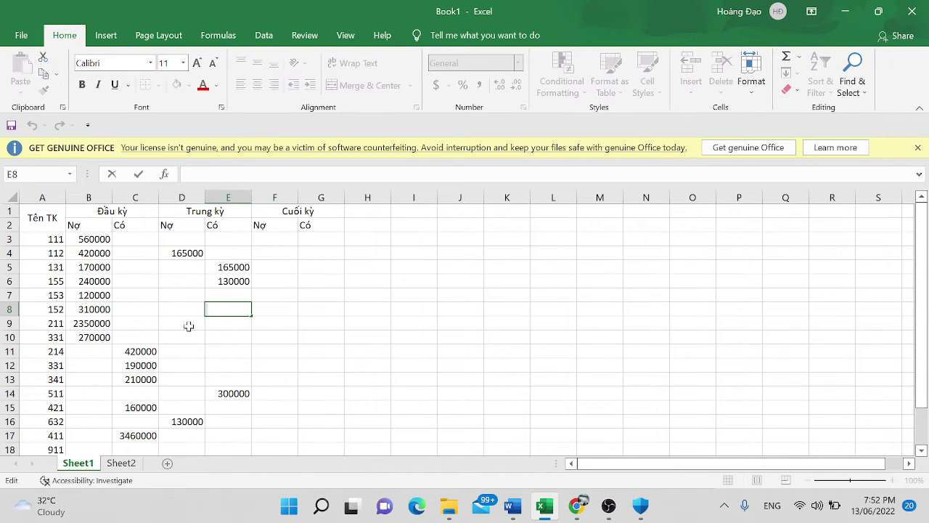
left_click(182, 323)
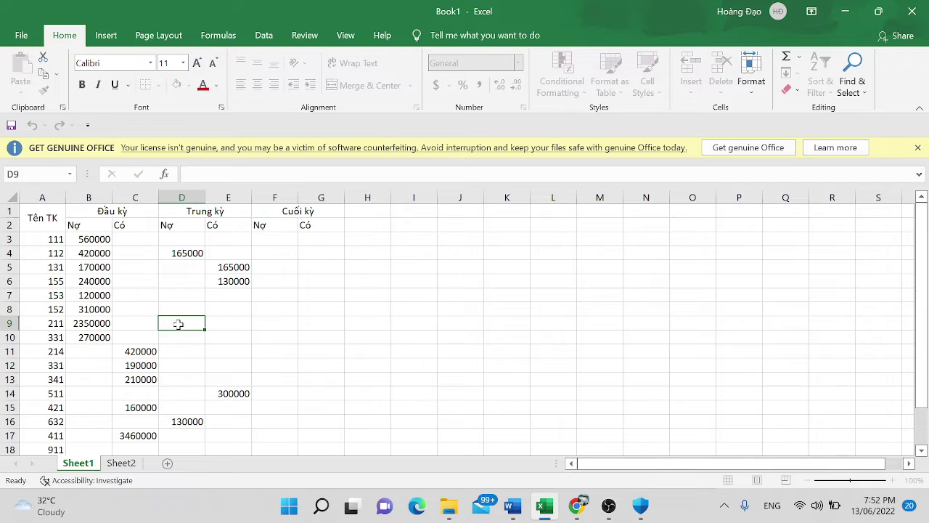
left_click(7, 337)
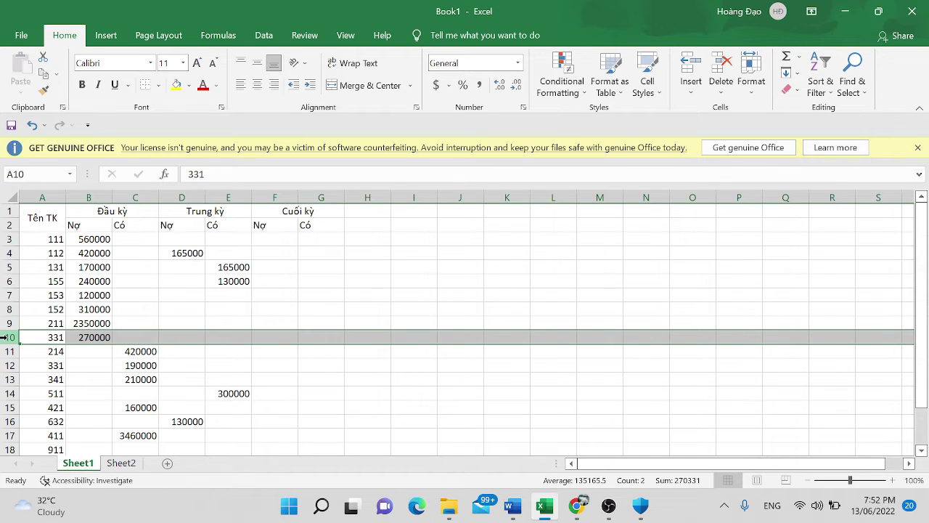
right_click(7, 337)
left_click(43, 215)
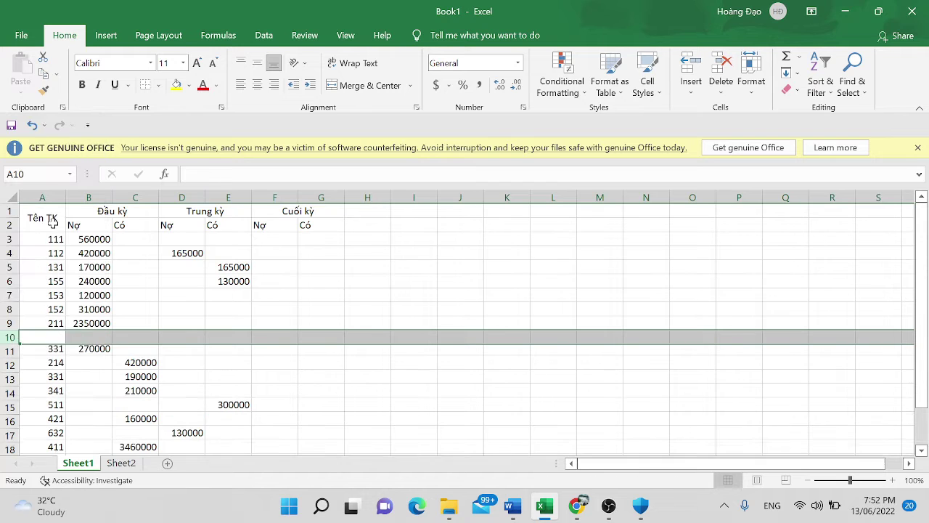
left_click(48, 337)
type("333")
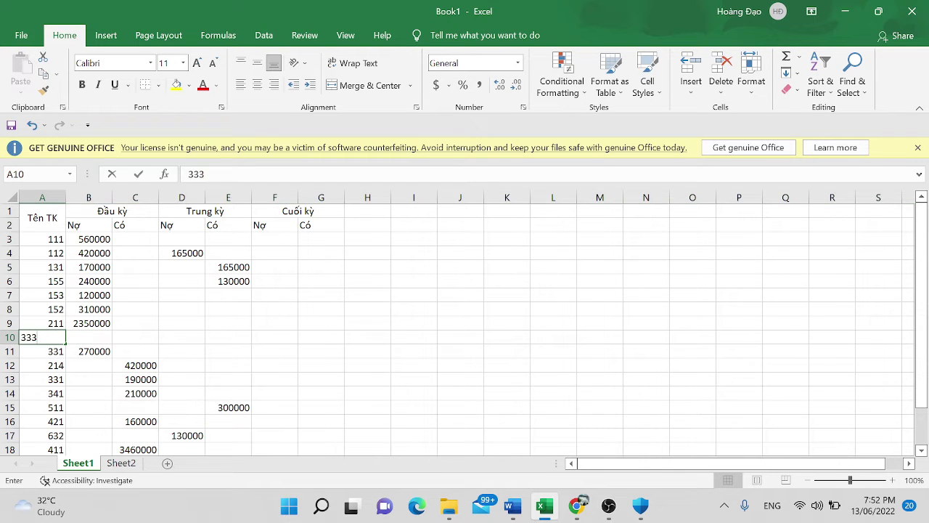
- Copy transaction 1's credit of 30000 for account 333 from Sheet2 into the new row's Trung kỳ Có cell on Sheet1
key("Tab")
key("Tab")
key("Tab")
key("Tab")
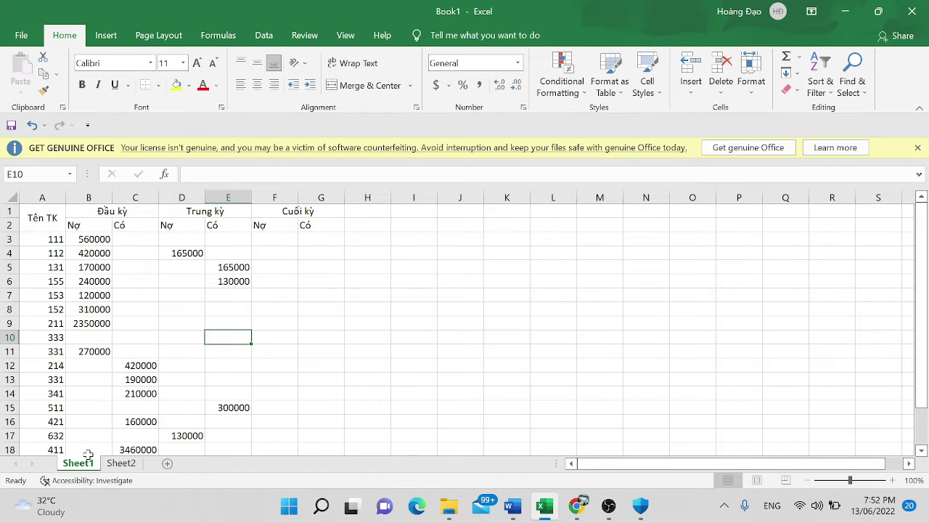
left_click(108, 468)
key("ctrl+c")
left_click(80, 466)
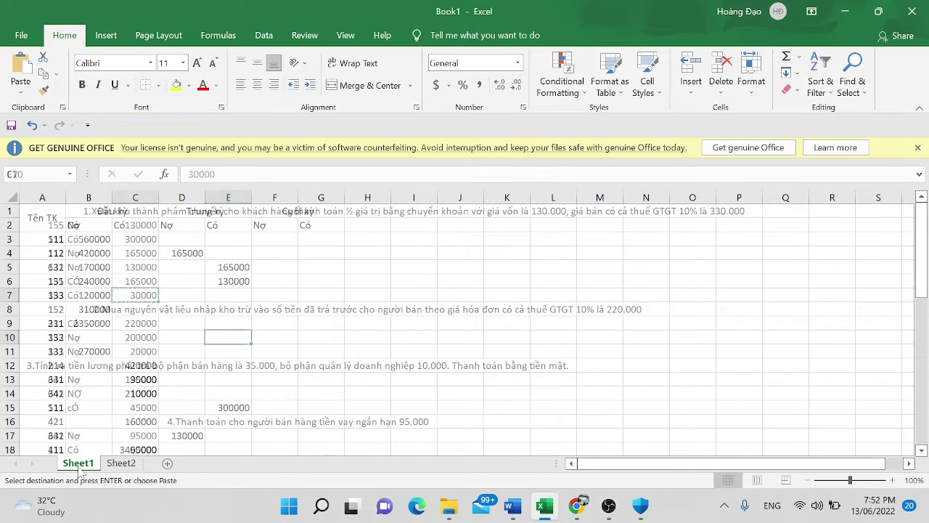
key("ctrl+v")
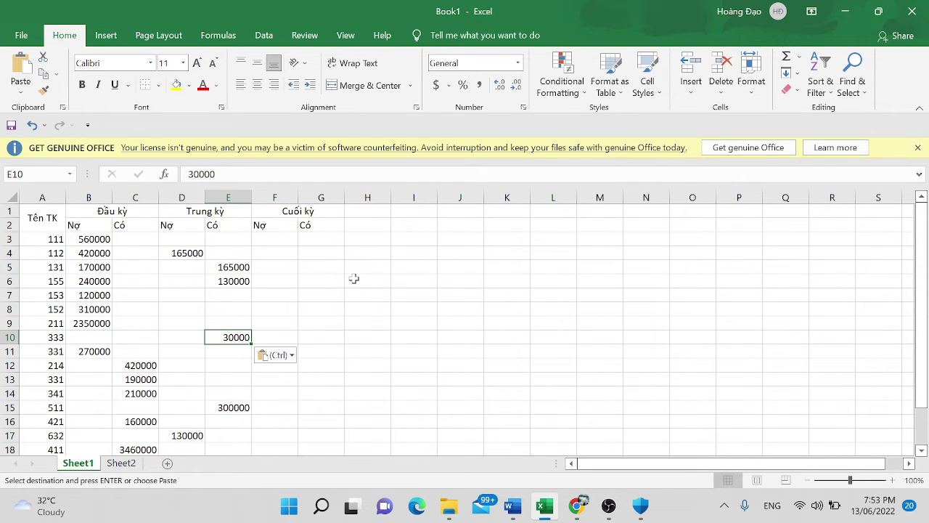
- Check the Sheet1 mid-period postings against the entries on Sheet2 and the transaction descriptions in the Word document BT-ke-toan-1306
scroll(353, 278, "down", 1)
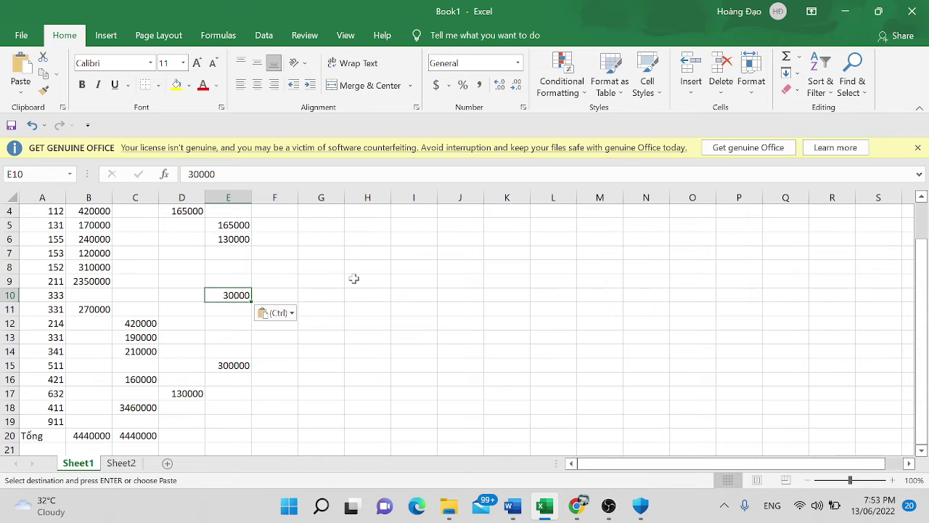
scroll(353, 278, "up", 1)
key("alt+Tab")
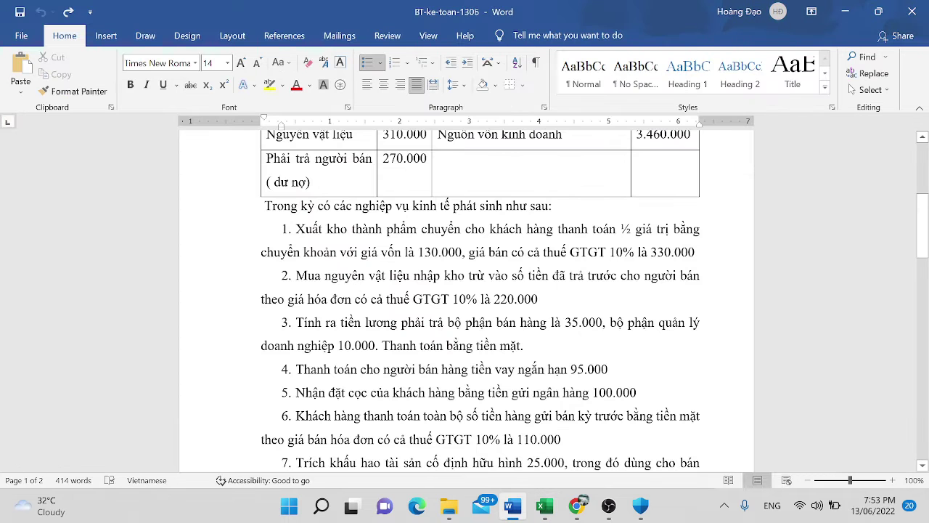
key("alt+Tab")
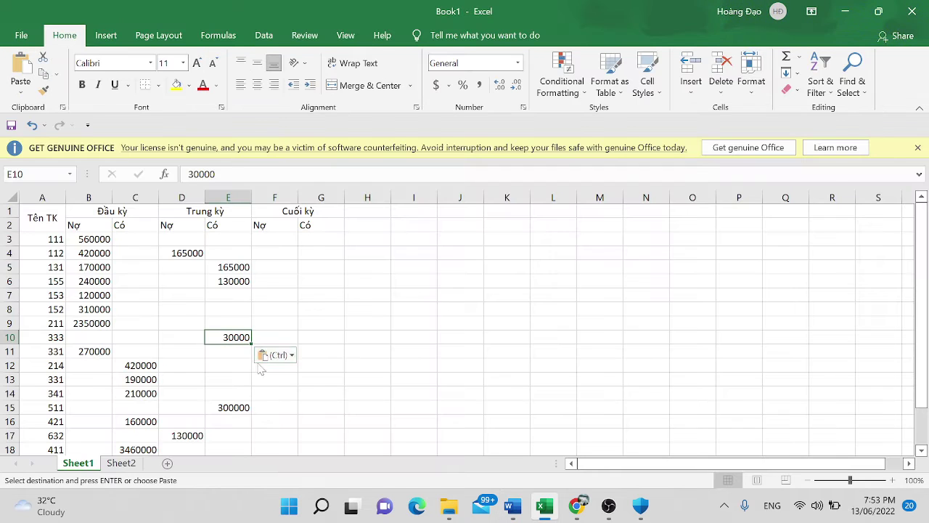
left_click(128, 465)
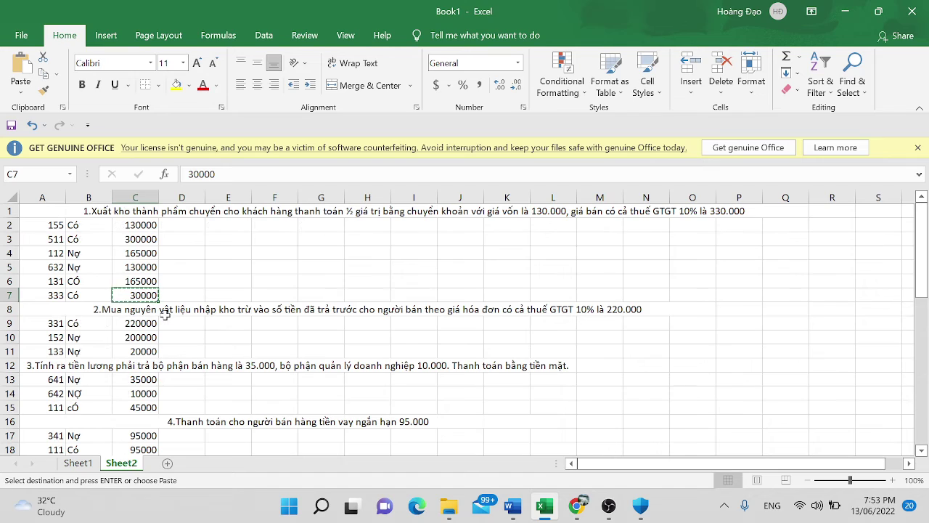
key("alt+Tab")
scroll(465, 312, "down", 3)
key("alt+Tab")
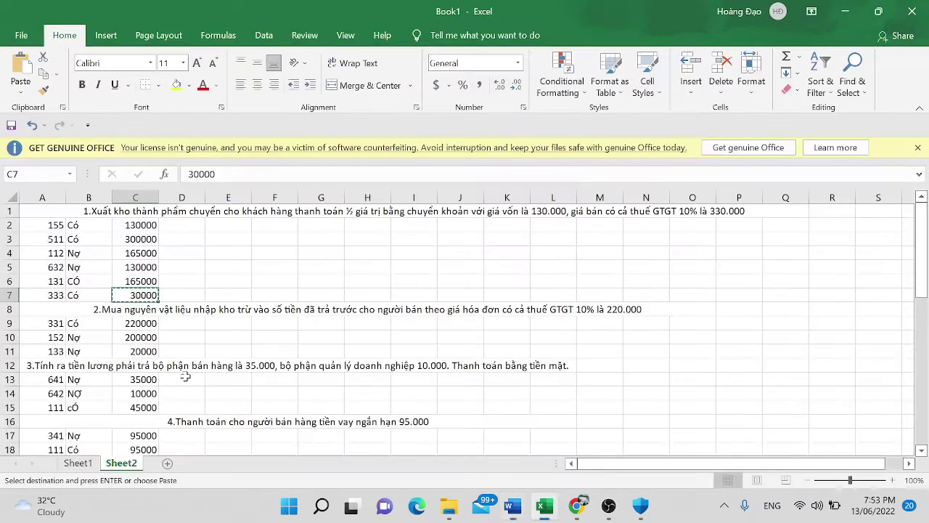
left_click(80, 463)
key("ctrl+v")
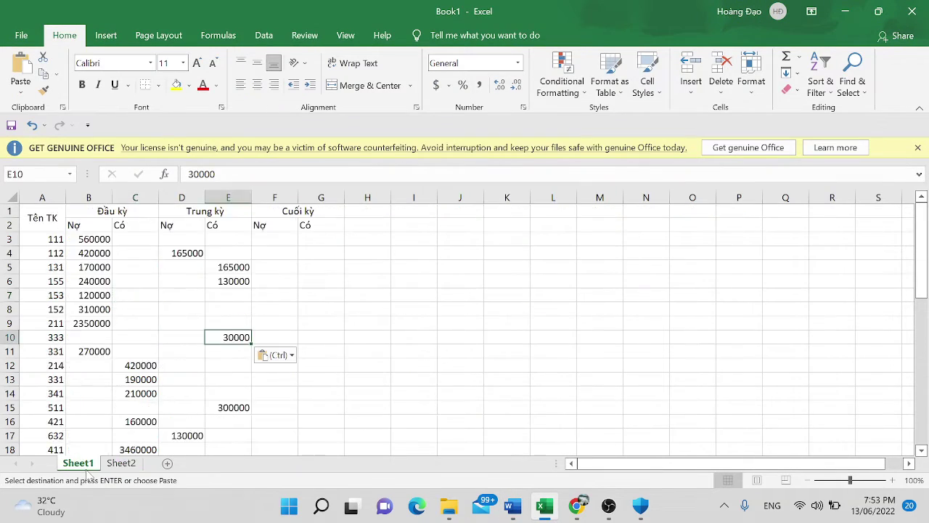
scroll(275, 345, "down", 3)
scroll(275, 345, "up", 3)
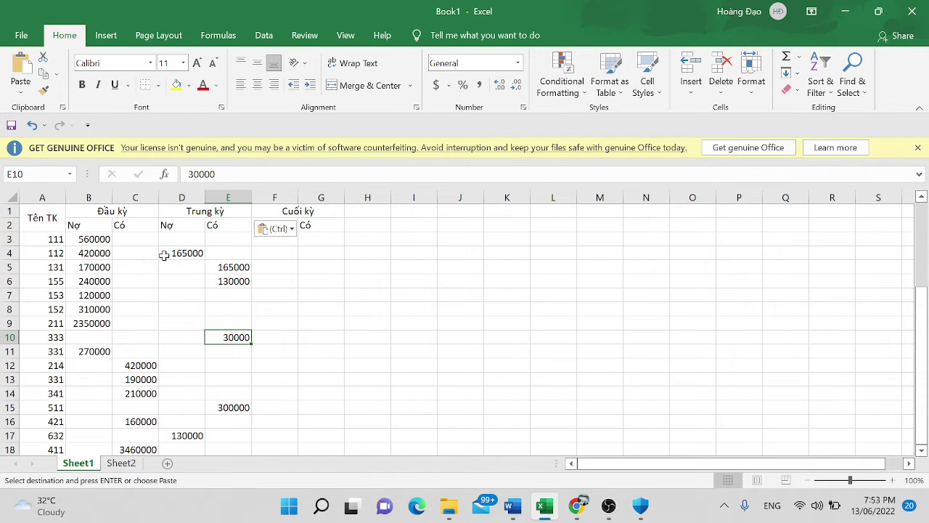
- Inspect the formula behind account 112's Trung kỳ Nợ amount on Sheet1
key("Left")
key("Down")
key("Down")
key("Down")
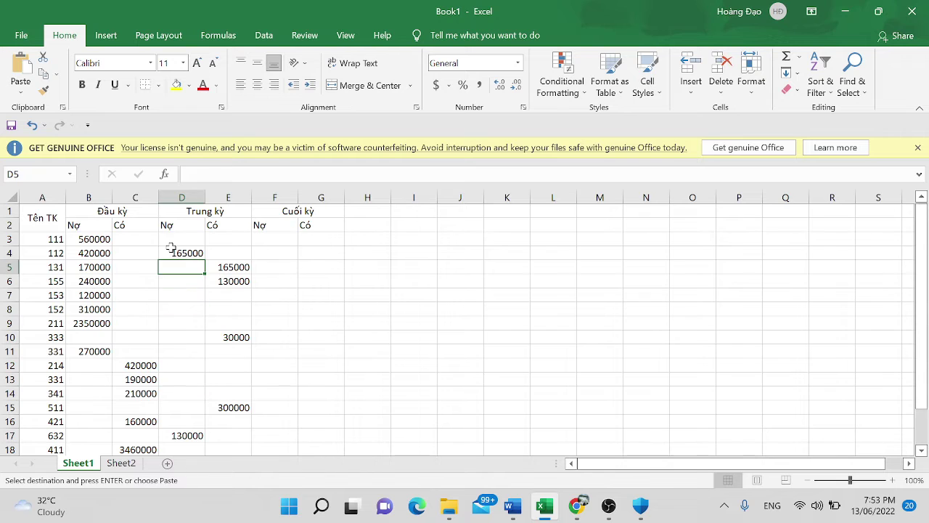
double_click(171, 251)
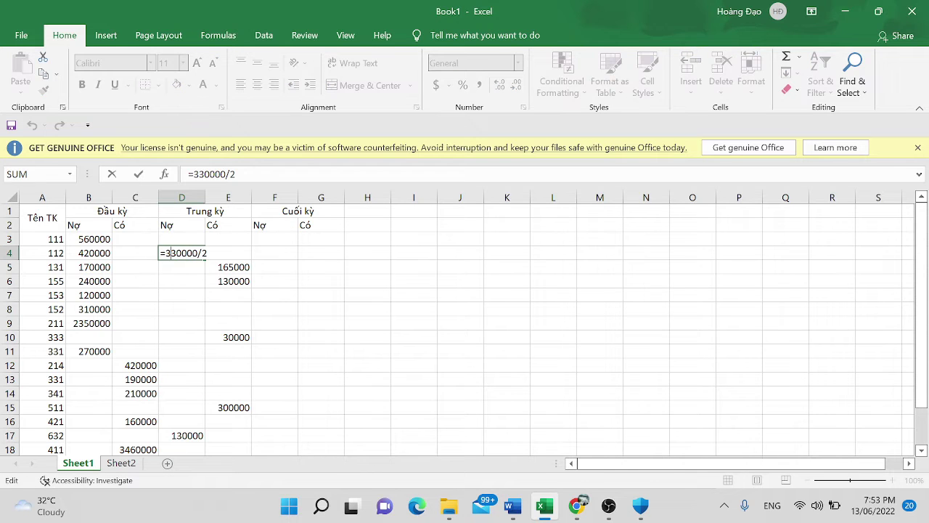
left_click(274, 276)
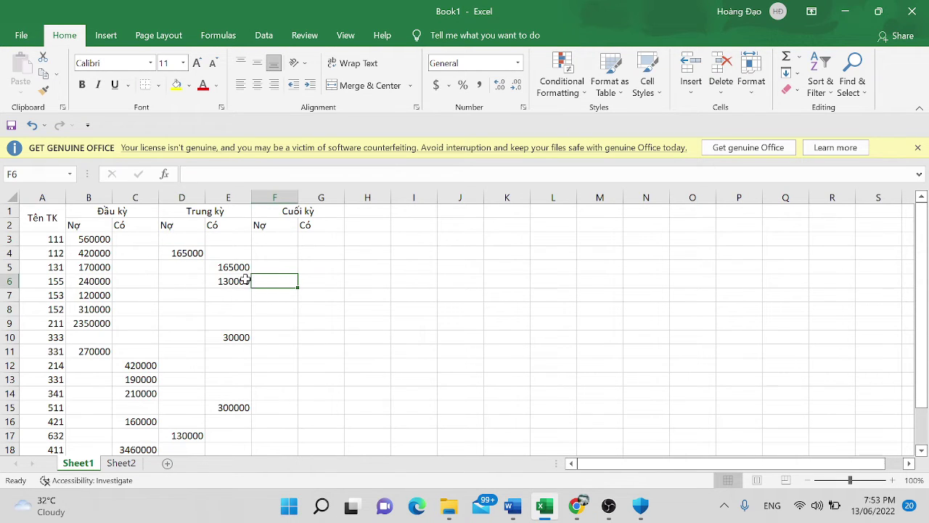
double_click(167, 253)
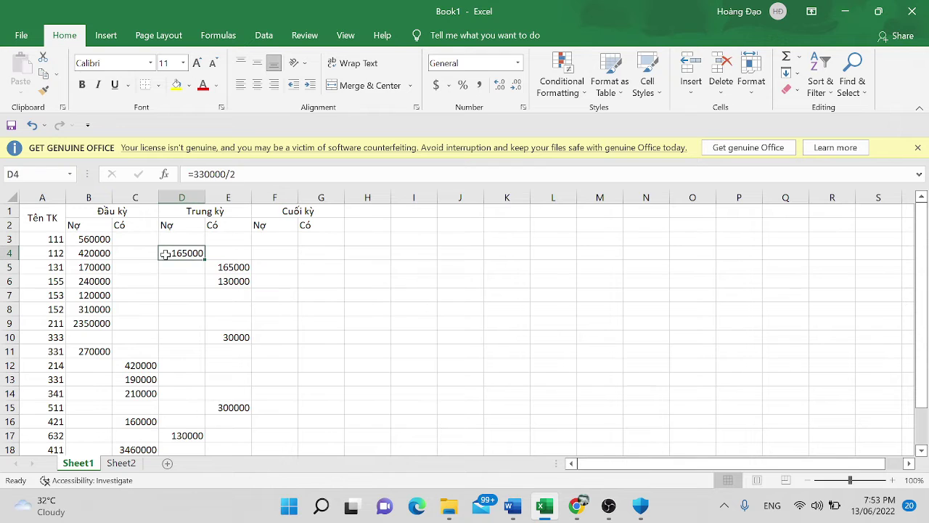
left_click(282, 238)
left_click(309, 261)
key("ctrl+z")
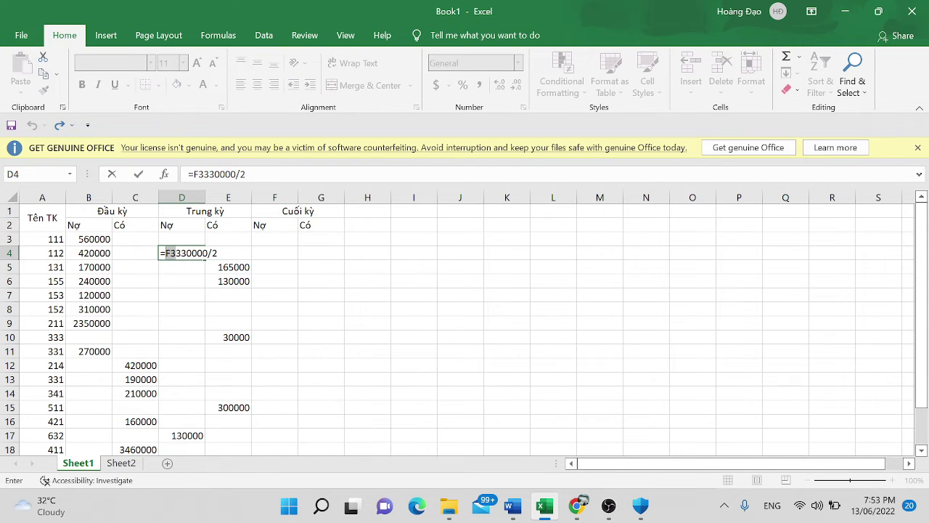
key("Left")
key("Down")
key("BackSpace")
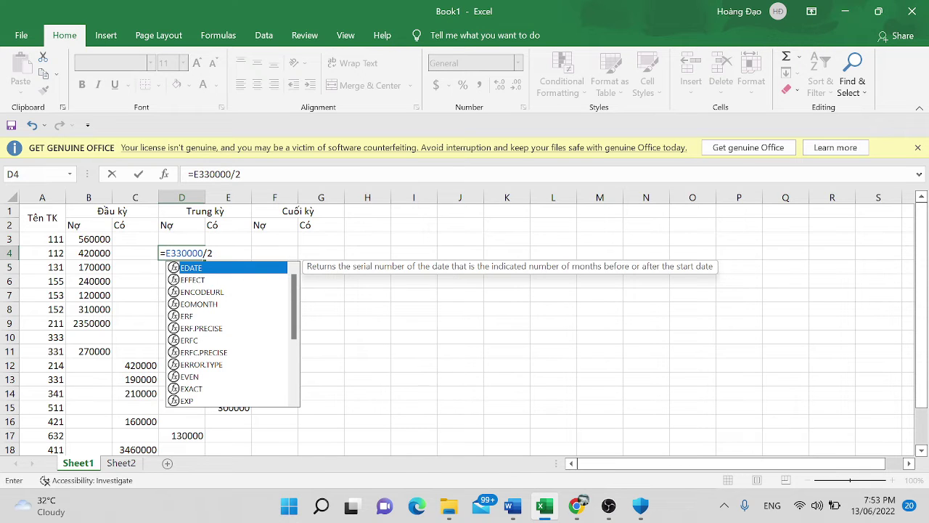
key("BackSpace")
key("Return")
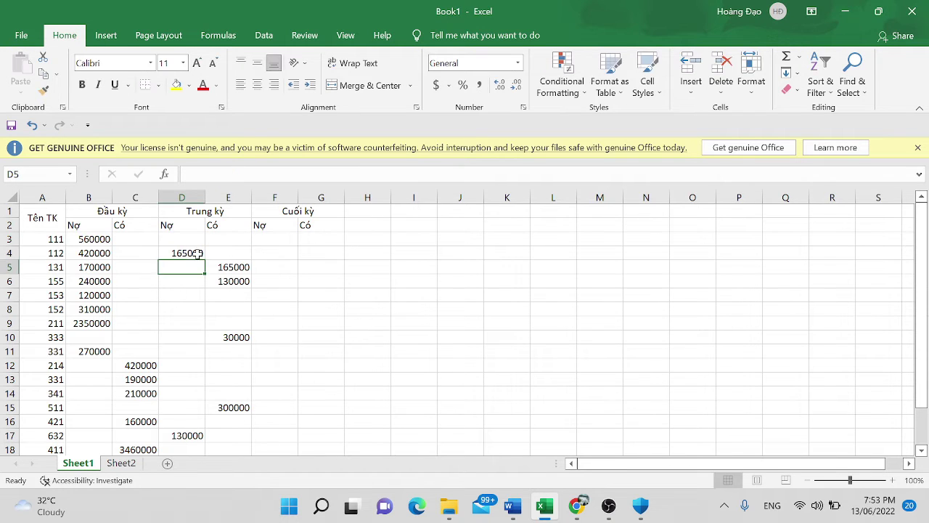
- Convert account 112's Trung kỳ Nợ formula to a fixed value by copying the cell and pasting values in place
left_click(197, 252)
key("ctrl+c")
right_click(196, 252)
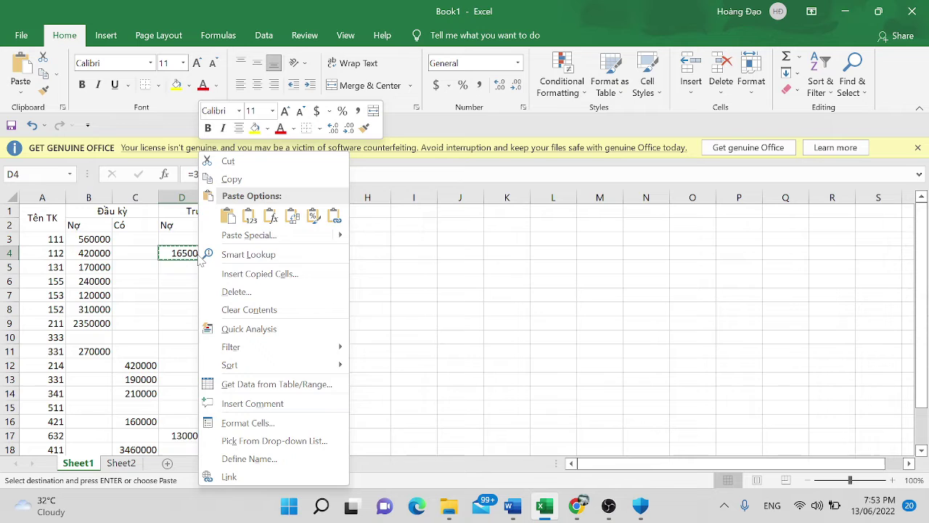
left_click(248, 217)
left_click(213, 252)
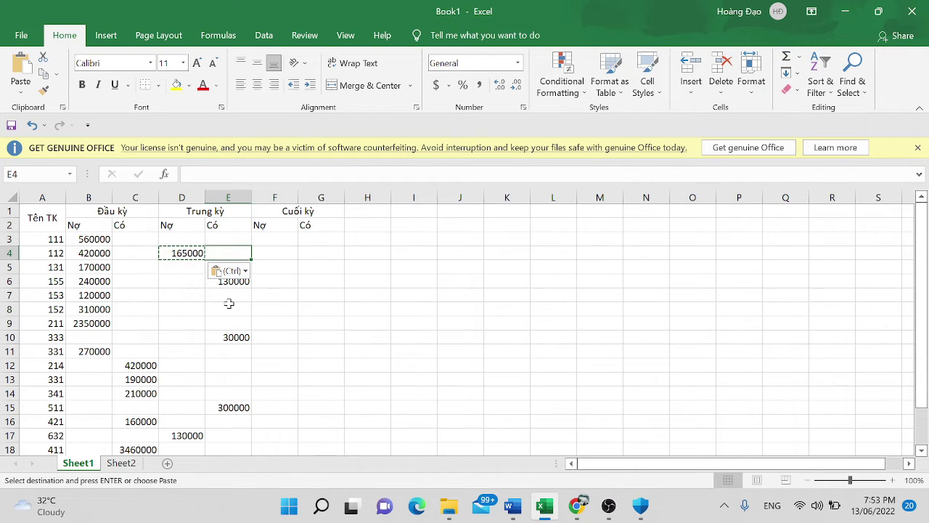
- Select the whole of Sheet1, copy it and paste it over itself as values only
key("shift+Down")
key("shift+Down")
key("shift+Left")
left_click(327, 327)
key("ctrl+a")
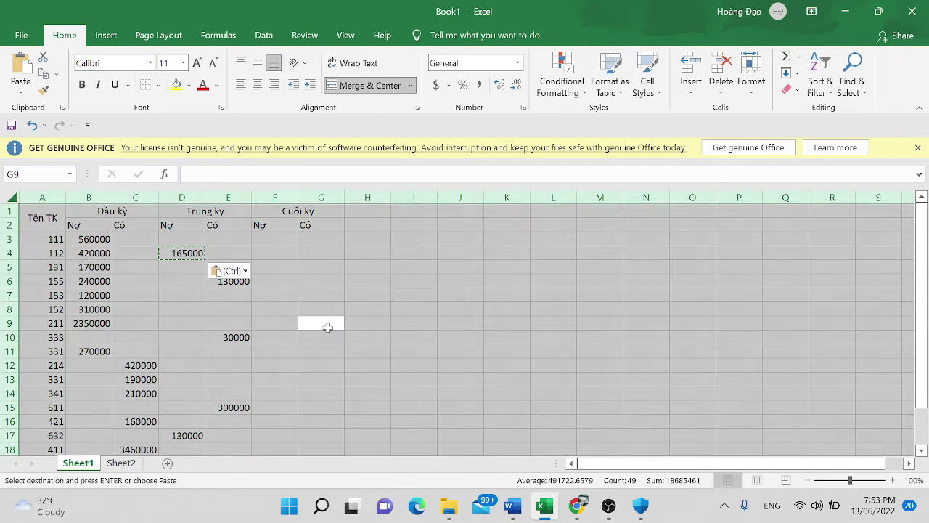
key("ctrl+c")
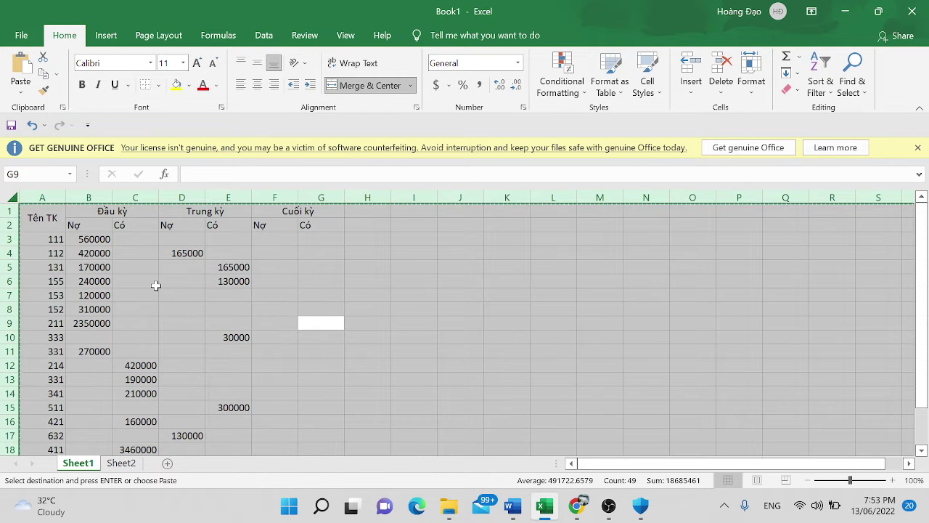
right_click(156, 286)
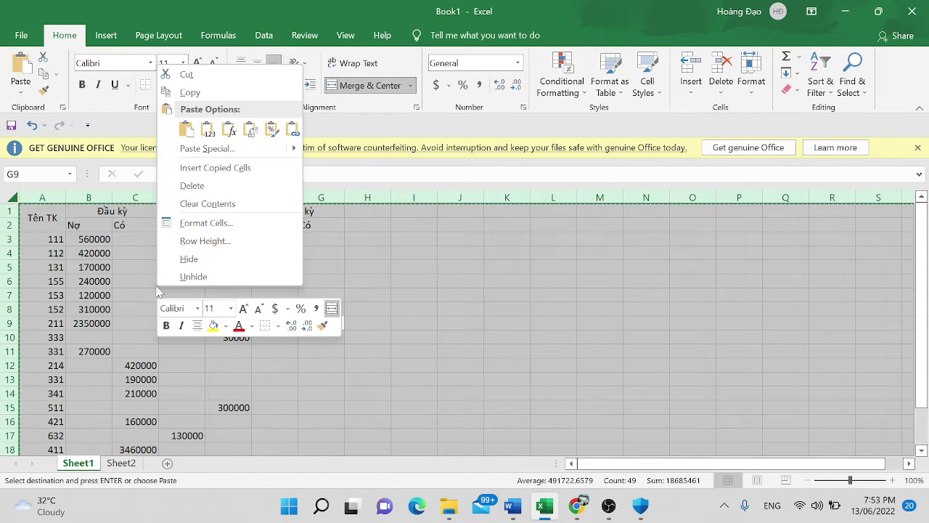
left_click(206, 129)
left_click(177, 306)
key("Escape")
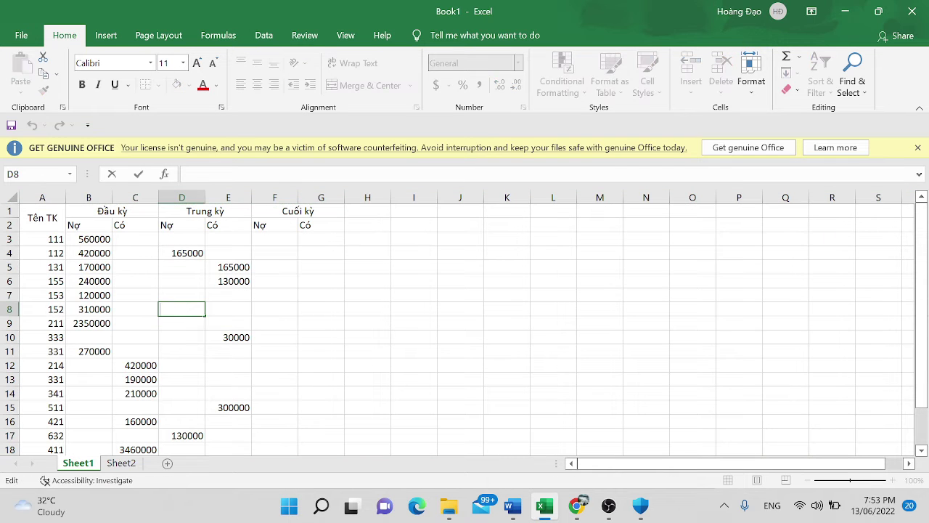
- Fill the Tổng row from the Đầu kỳ Có total across the Trung kỳ Nợ and Có columns
left_click(265, 360)
scroll(265, 359, "down", 5)
scroll(265, 360, "up", 3)
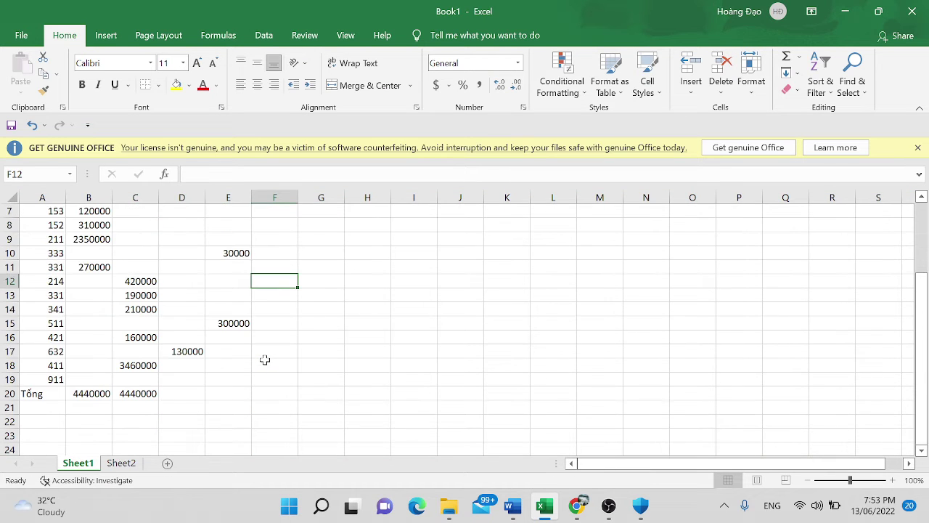
left_click(183, 395)
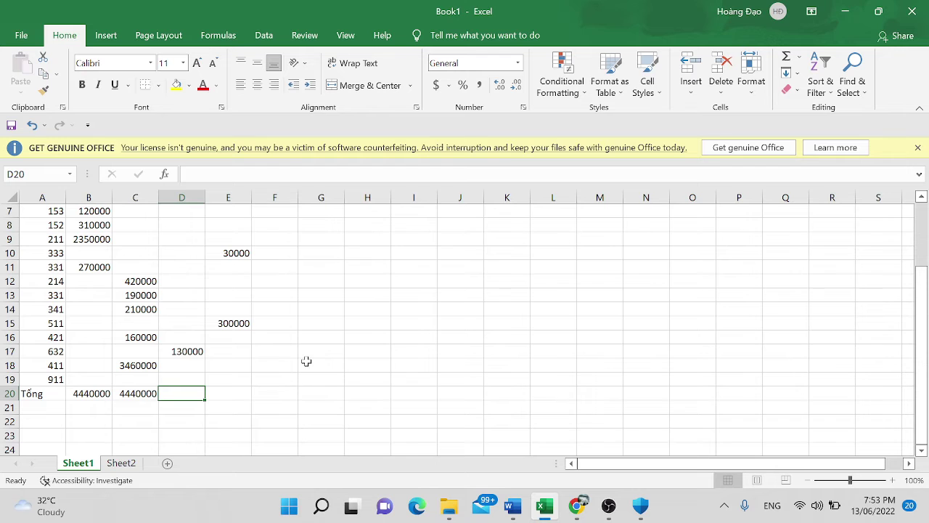
scroll(307, 361, "up", 2)
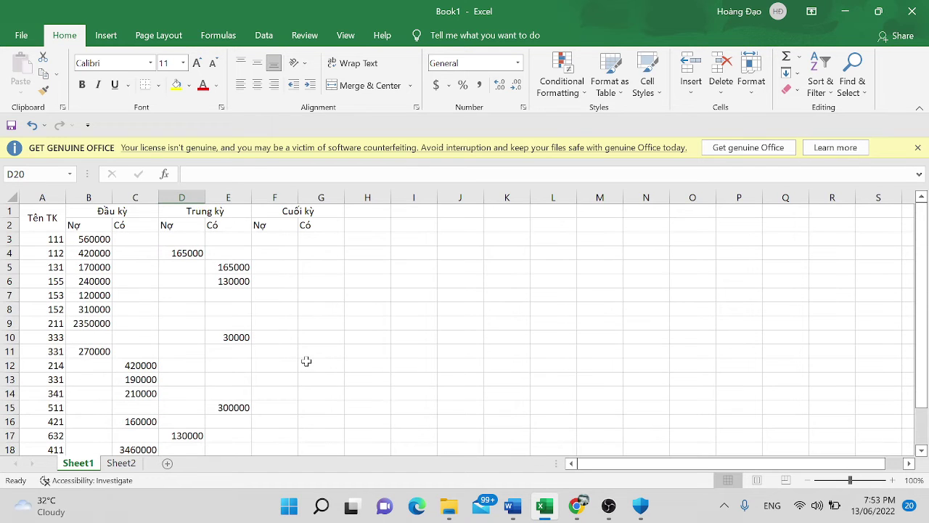
scroll(306, 361, "down", 1)
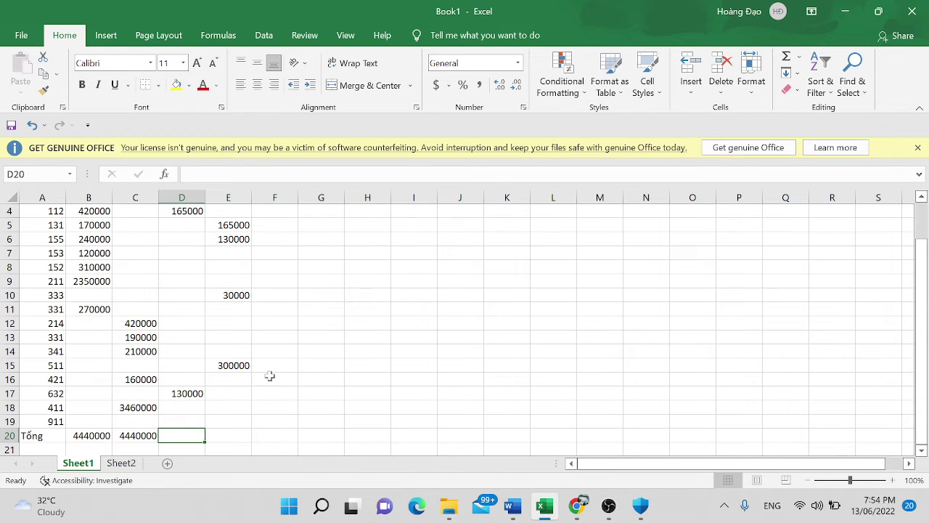
left_click(132, 439)
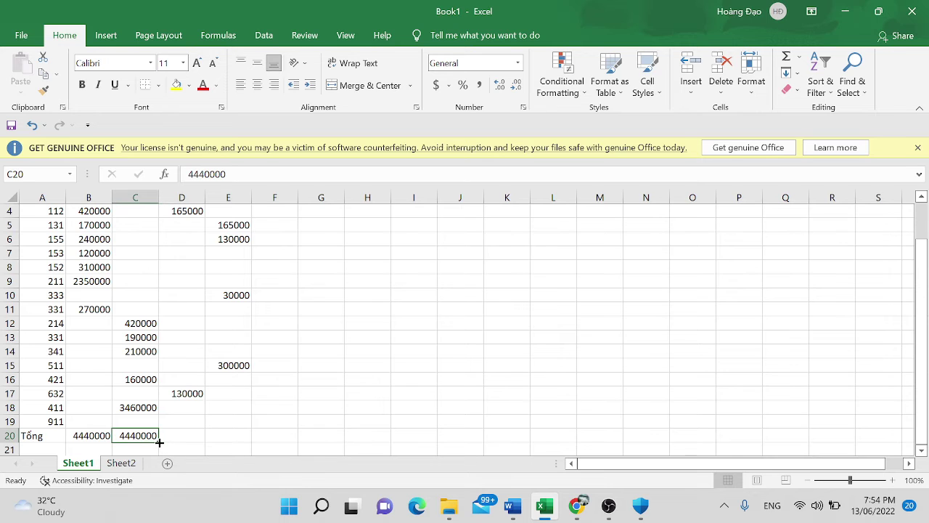
left_click_drag(159, 442, 244, 439)
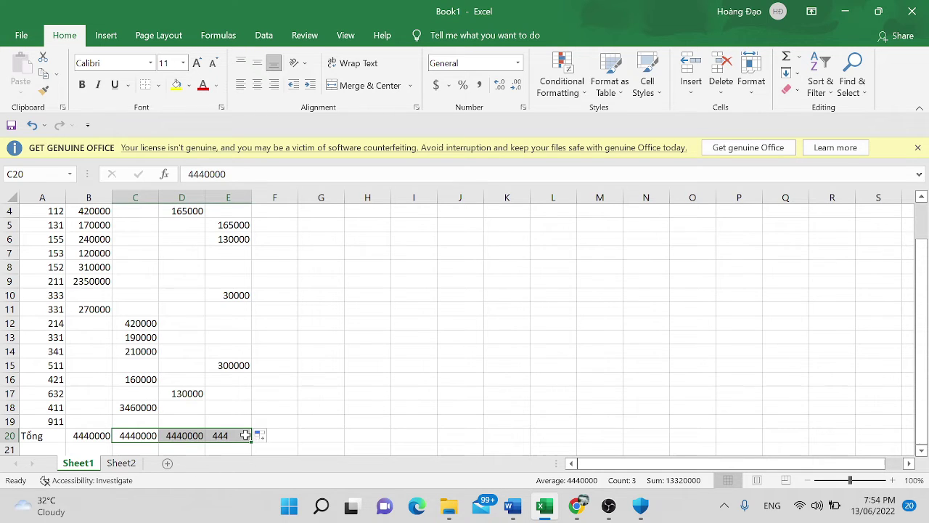
left_click(188, 435)
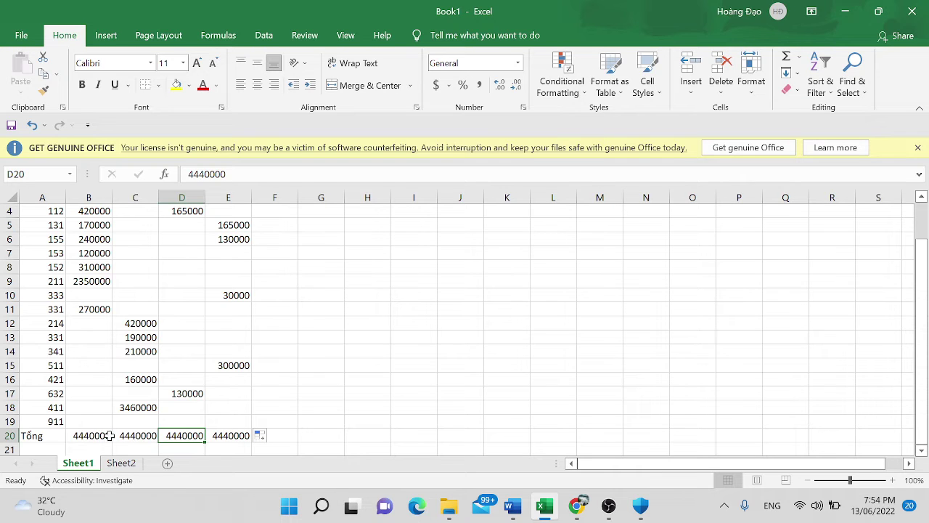
- Undo the Tổng row fill, the whole-sheet values paste and the values paste on account 112's Trung kỳ Nợ cell
key("ctrl+z")
key("ctrl+a")
key("ctrl+c")
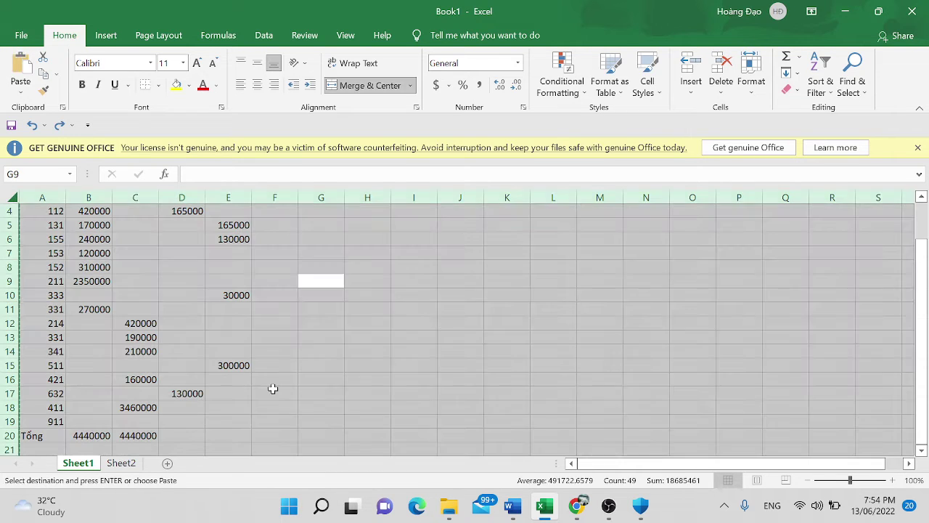
key("Left")
key("Left")
key("Left")
key("Up")
key("Up")
key("Up")
key("Up")
key("Up")
key("ctrl+c")
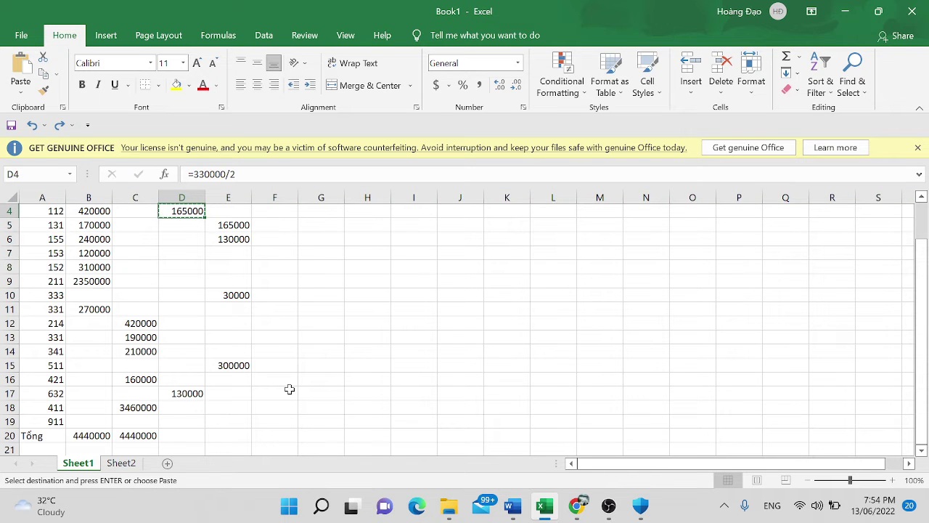
- Convert only the Trung kỳ and Cuối kỳ columns, D to G, to fixed values by copying them and pasting values in place
left_click(289, 355)
scroll(289, 354, "up", 1)
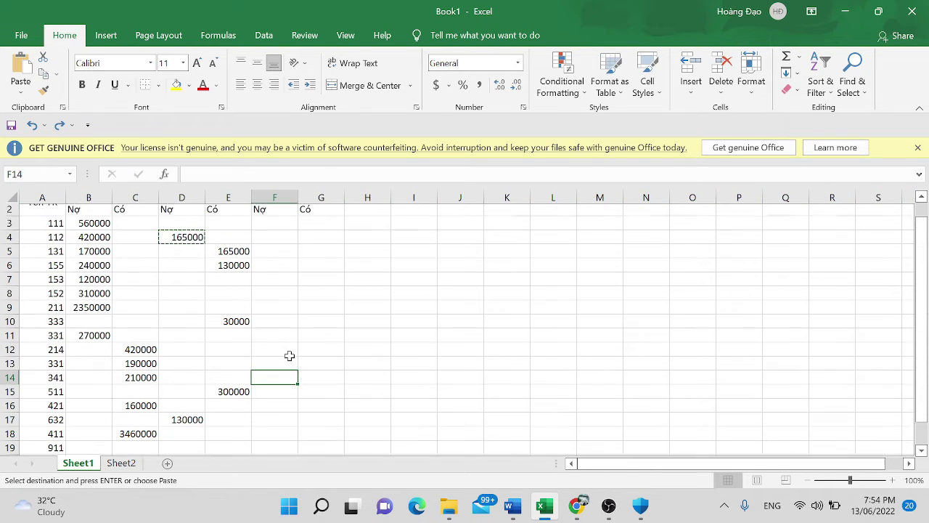
scroll(289, 355, "up", 1)
left_click(193, 211)
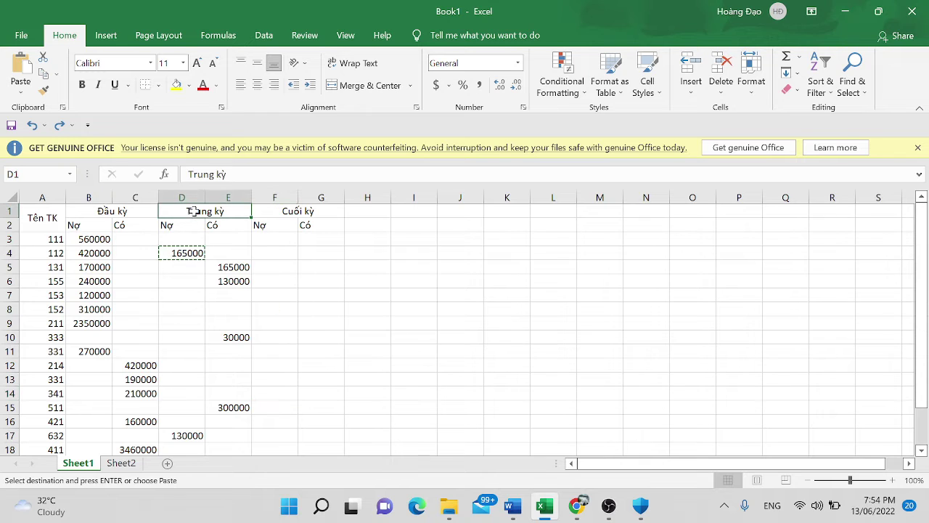
left_click_drag(193, 211, 277, 208)
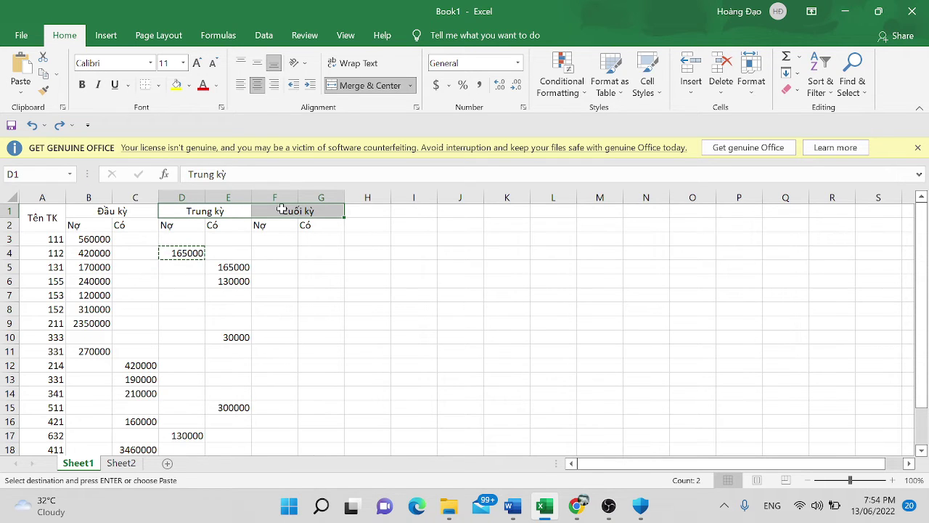
key("shift+Down")
key("shift+Down")
key("shift+Down")
key("shift+Down")
key("shift+Down")
key("shift+Down")
key("shift+Down")
key("shift+Down")
key("shift+Down")
key("shift+Down")
key("shift+Down")
key("shift+Down")
key("shift+Down")
key("shift+Down")
key("shift+Down")
key("shift+Down")
key("shift+Down")
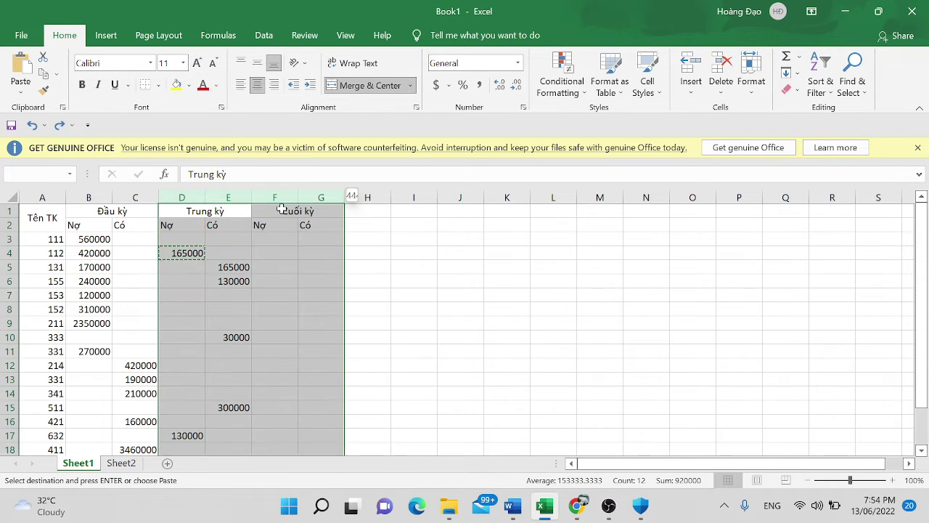
key("ctrl+c")
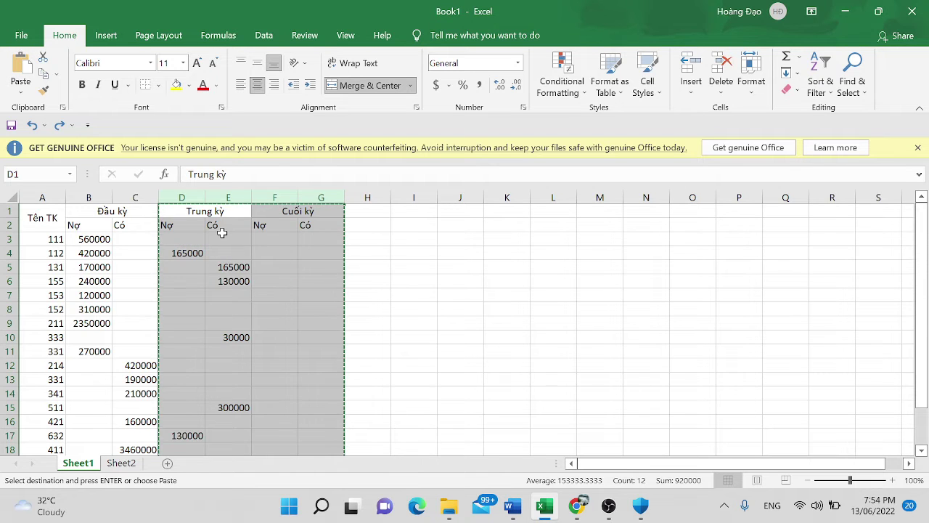
right_click(220, 231)
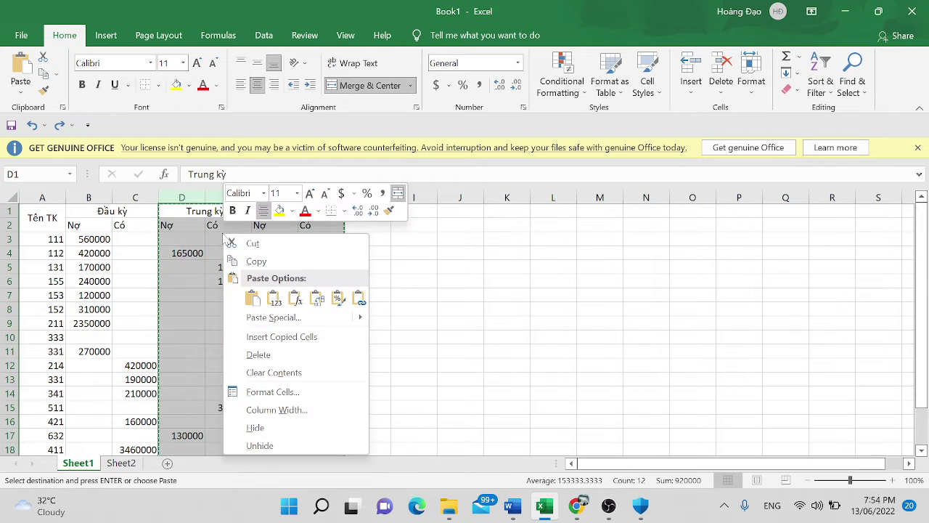
left_click(275, 298)
left_click_drag(227, 281, 215, 317)
left_click(215, 317)
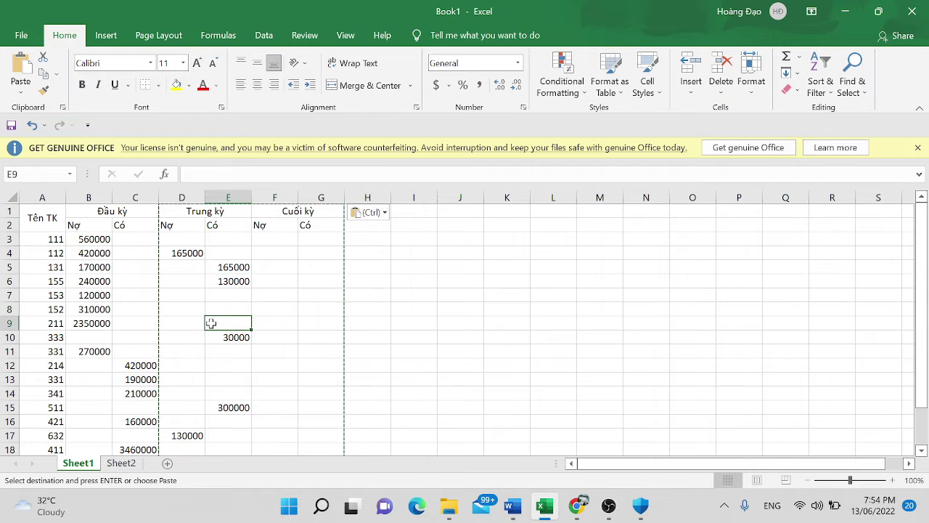
- Fill the Tổng row's sum formula from the Đầu kỳ Có column across the Trung kỳ Nợ and Có columns
left_click(201, 348)
double_click(201, 348)
scroll(201, 348, "down", 1)
left_click(201, 348)
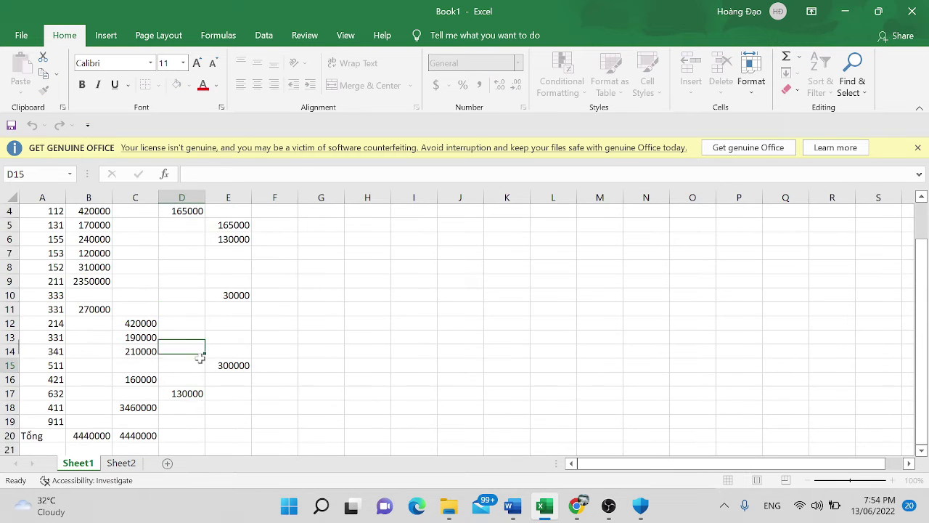
key("Return")
scroll(201, 356, "down", 2)
left_click(145, 351)
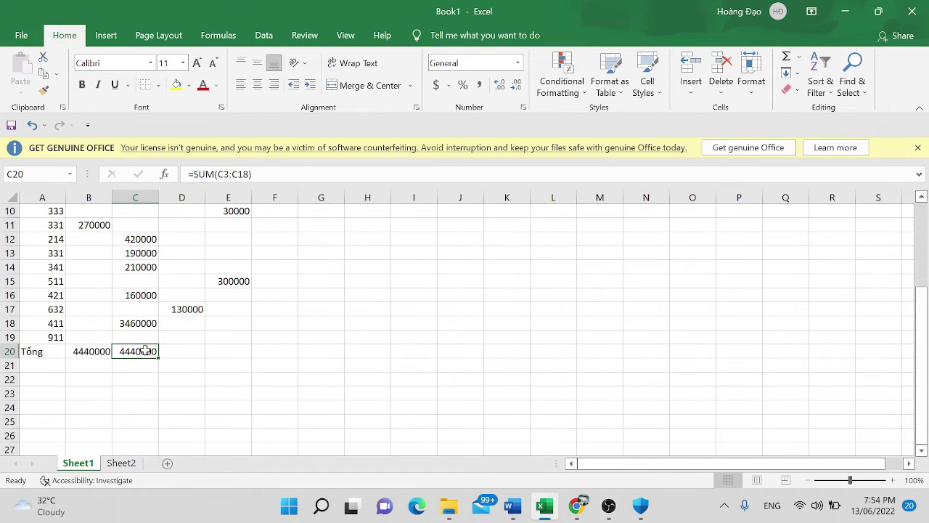
left_click_drag(158, 358, 246, 357)
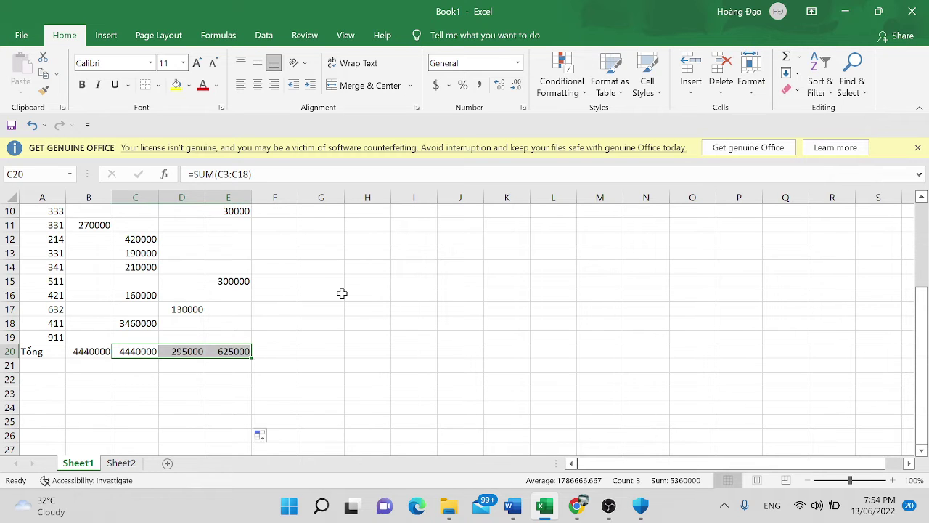
- Review the Trung kỳ postings above the Tổng row and check the sum formula in the Trung kỳ Nợ total
scroll(342, 293, "up", 3)
scroll(334, 298, "down", 1)
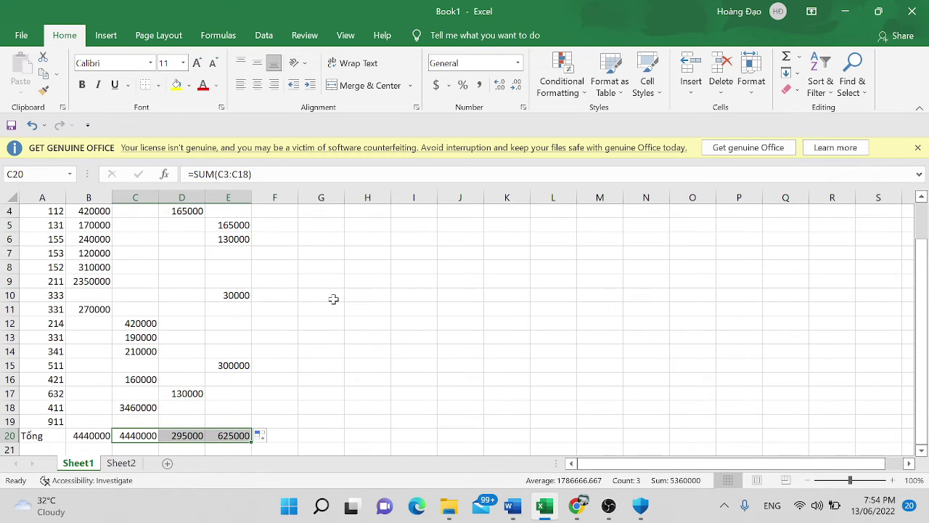
left_click(195, 339)
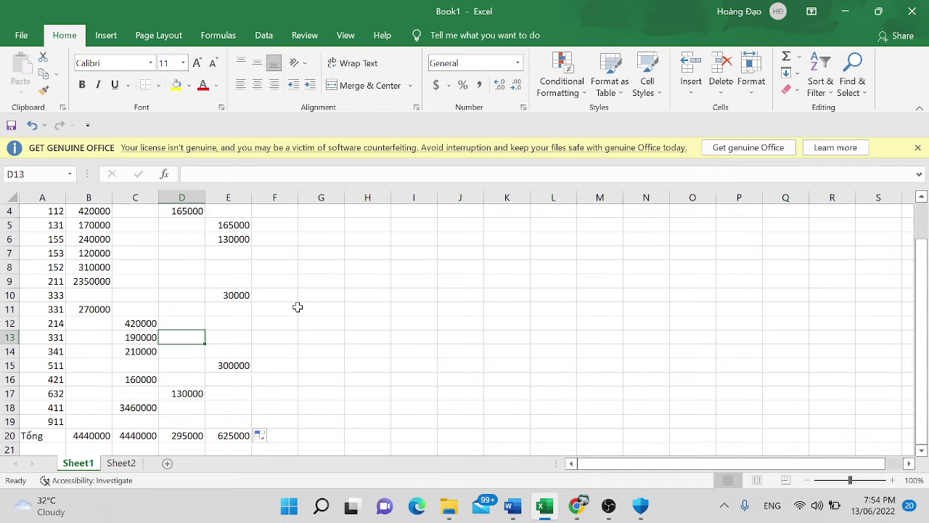
left_click(179, 434)
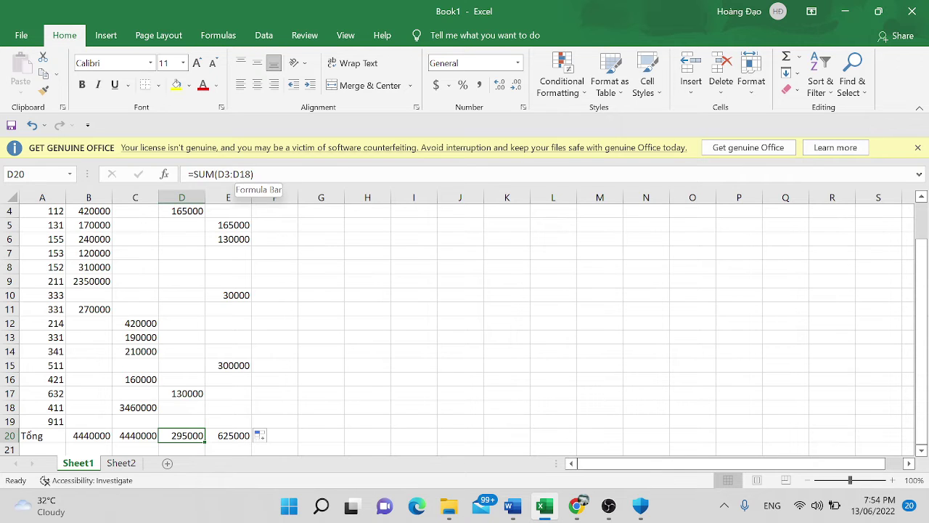
- Check which rows the sum formulas cover in the Tổng row's Trung kỳ Nợ and Có cells
left_click(254, 174)
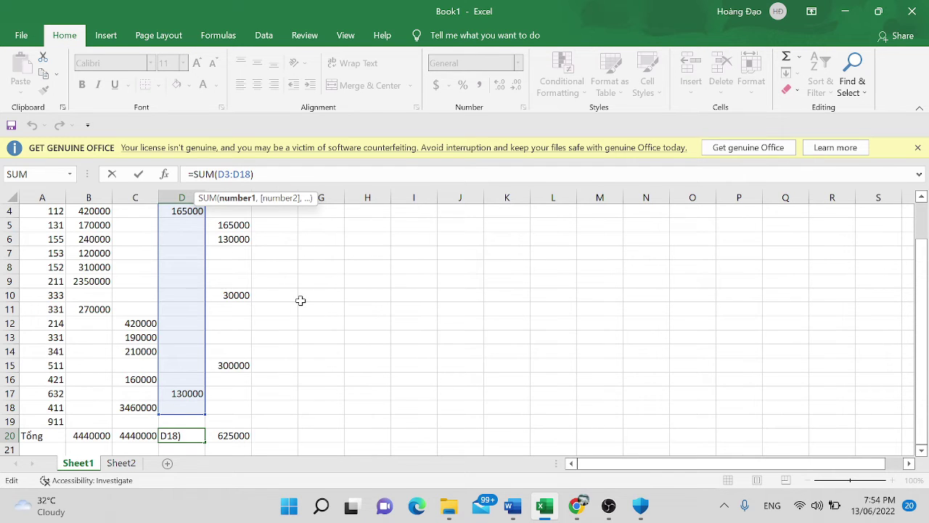
key("Return")
left_click(222, 421)
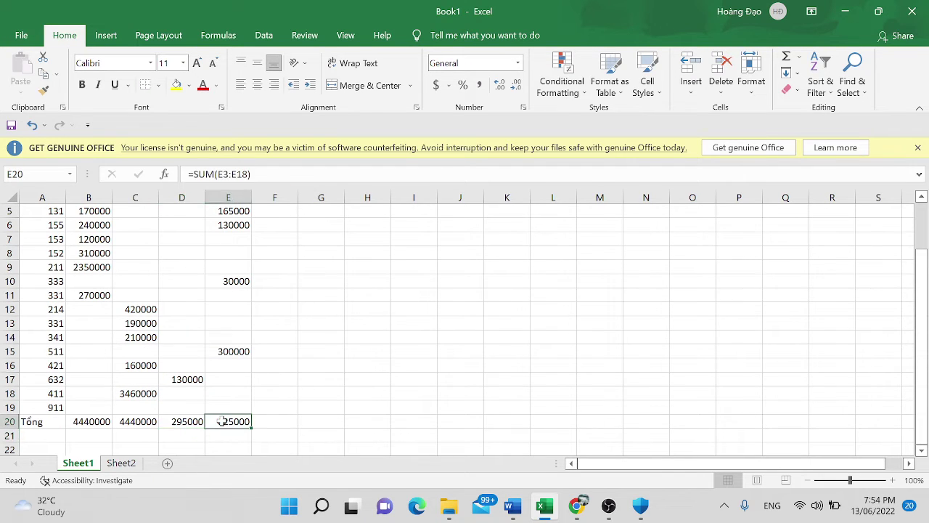
left_click(226, 174)
scroll(347, 230, "up", 2)
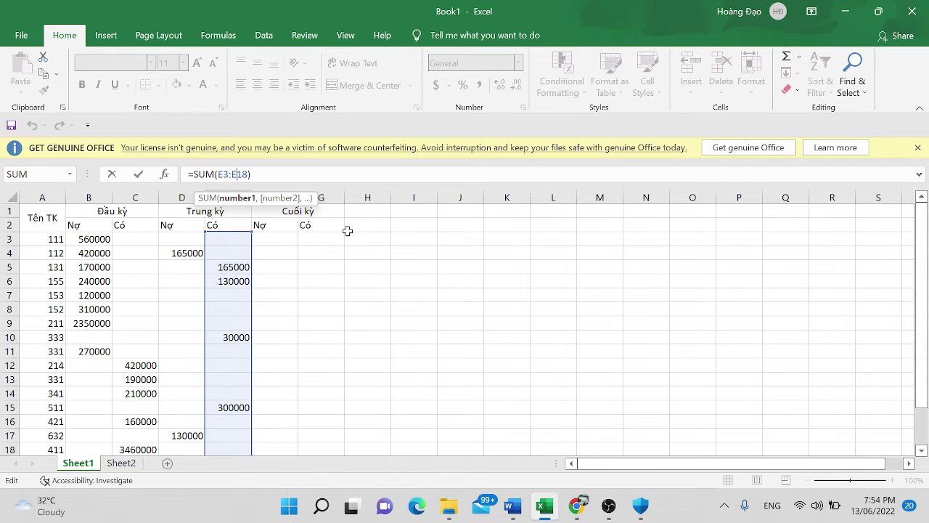
key("Return")
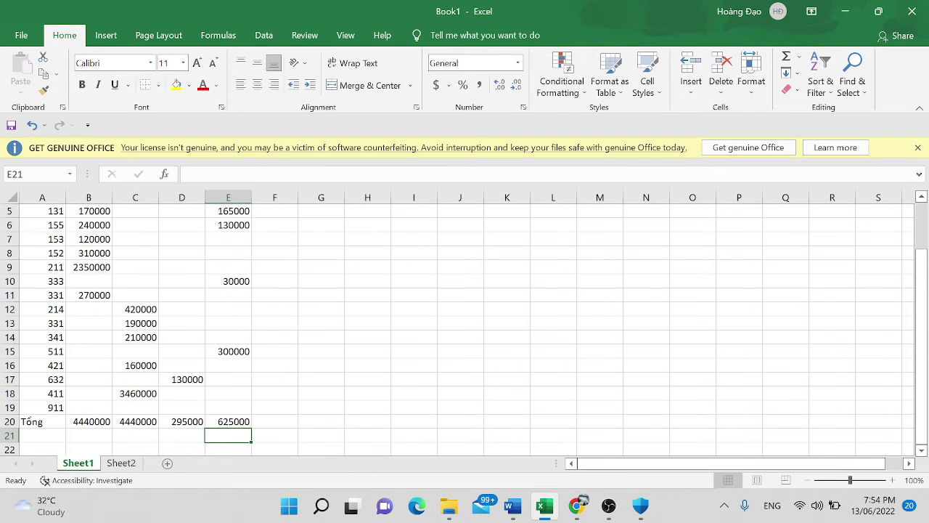
scroll(262, 310, "up", 2)
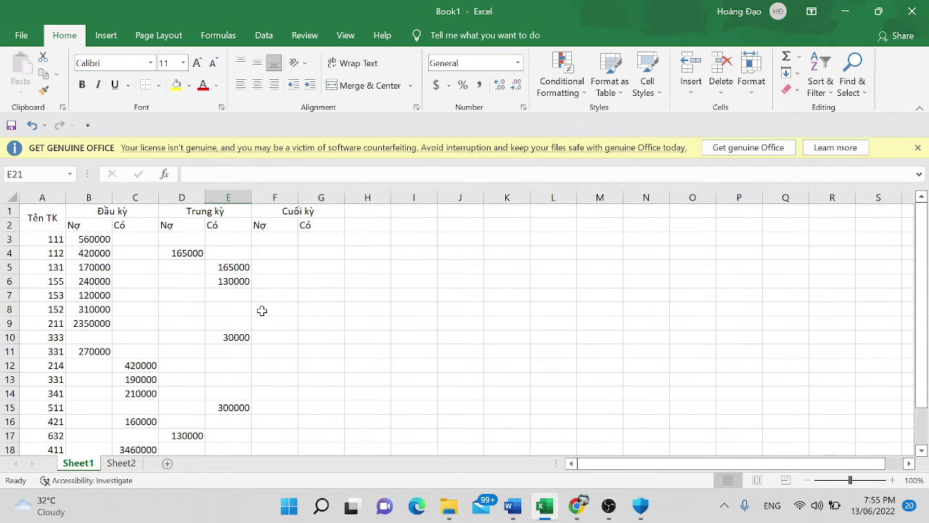
- In Sheet2's first transaction, change the side of account 333 to Nợ
left_click(122, 462)
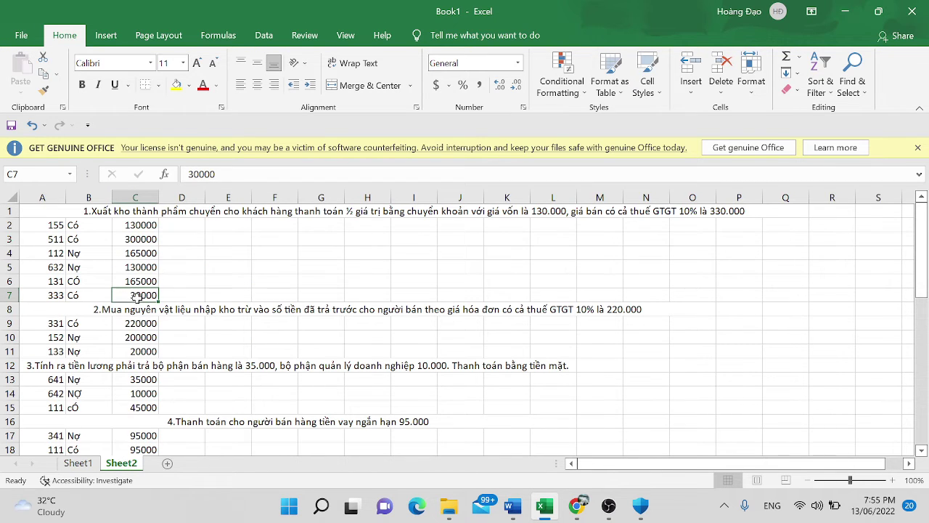
left_click(146, 252)
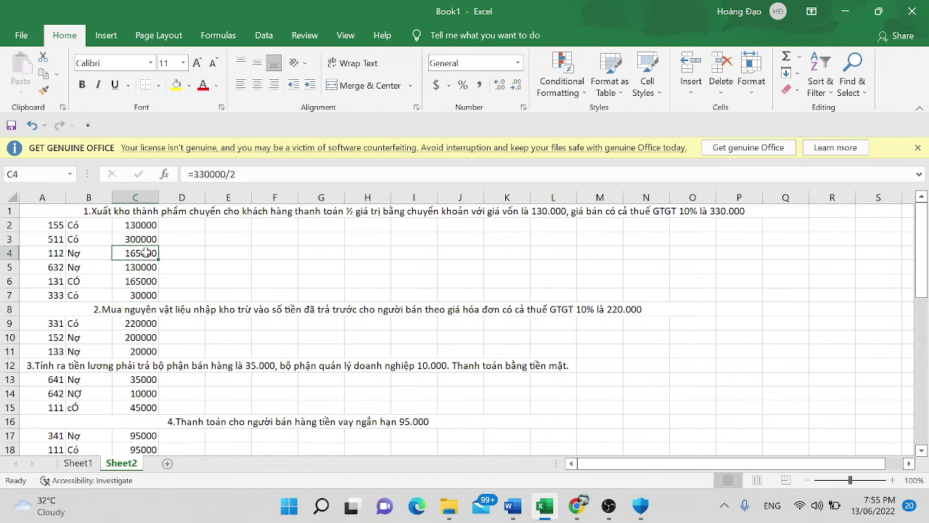
left_click(80, 296)
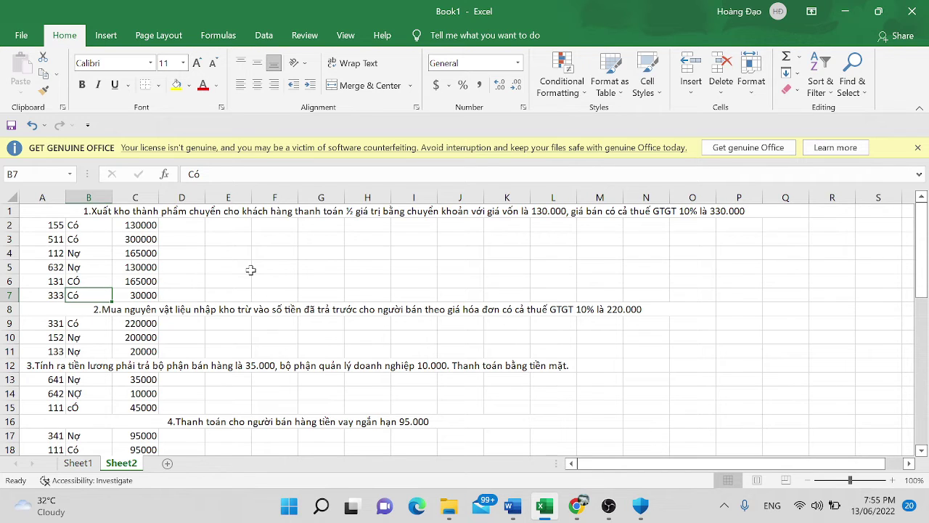
type("Nợ")
key("Tab")
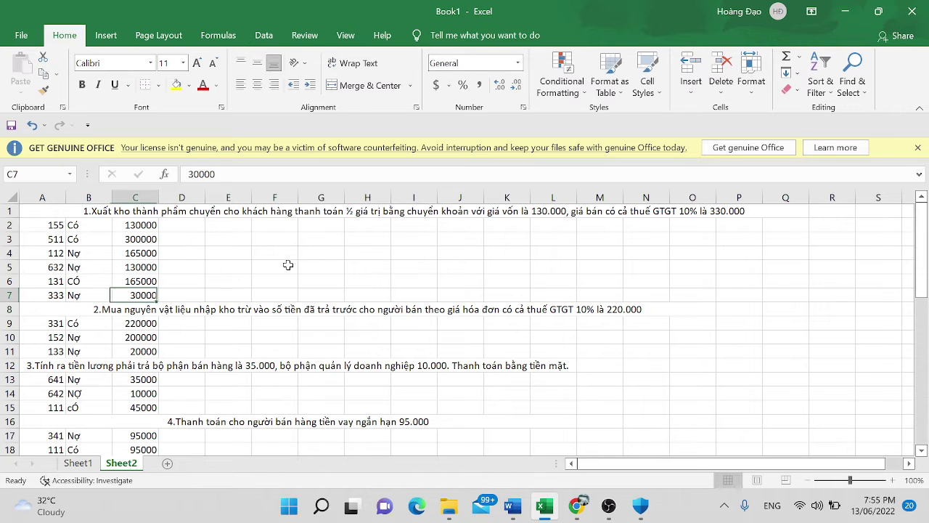
- Clear all the Nợ/Có sides and amounts of the first transaction, cells B2 to C7, keeping the account numbers
left_click(146, 282)
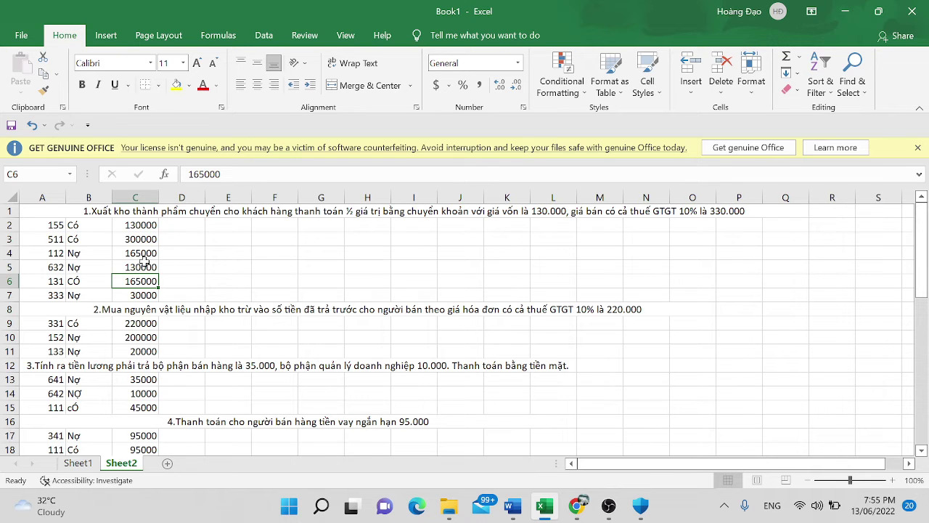
left_click(142, 253)
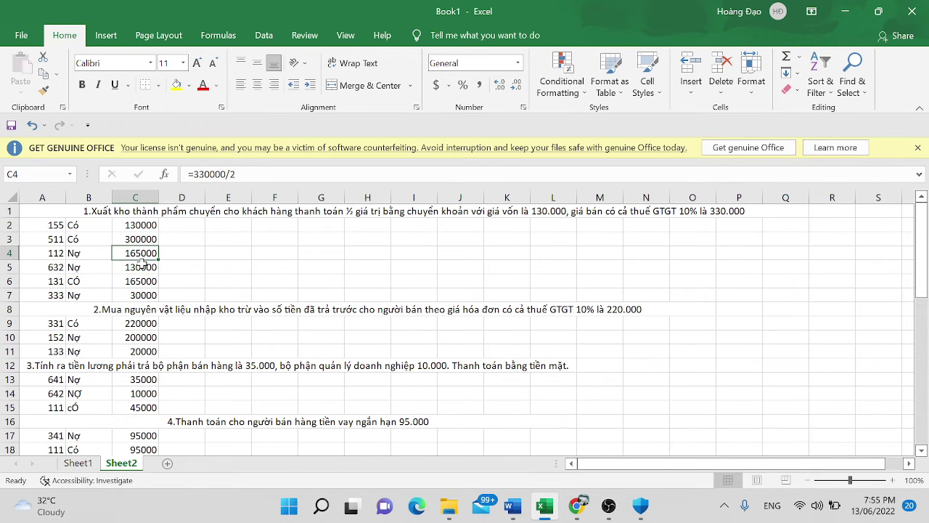
left_click(140, 266)
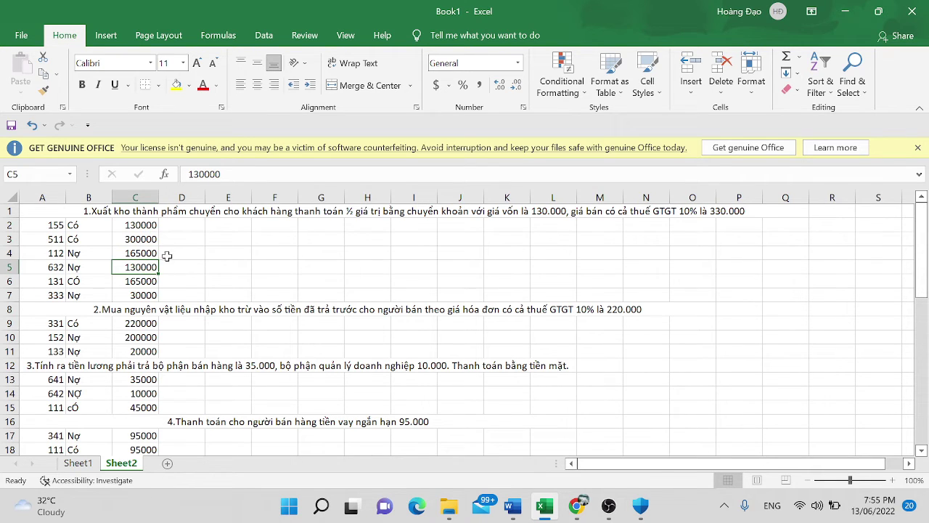
left_click(86, 282)
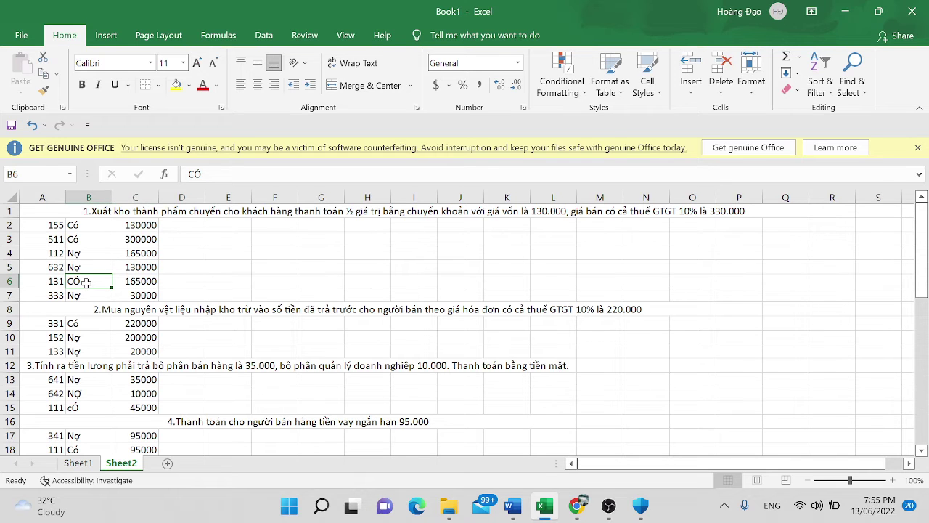
left_click_drag(168, 295, 150, 290)
left_click(187, 243)
key("Delete")
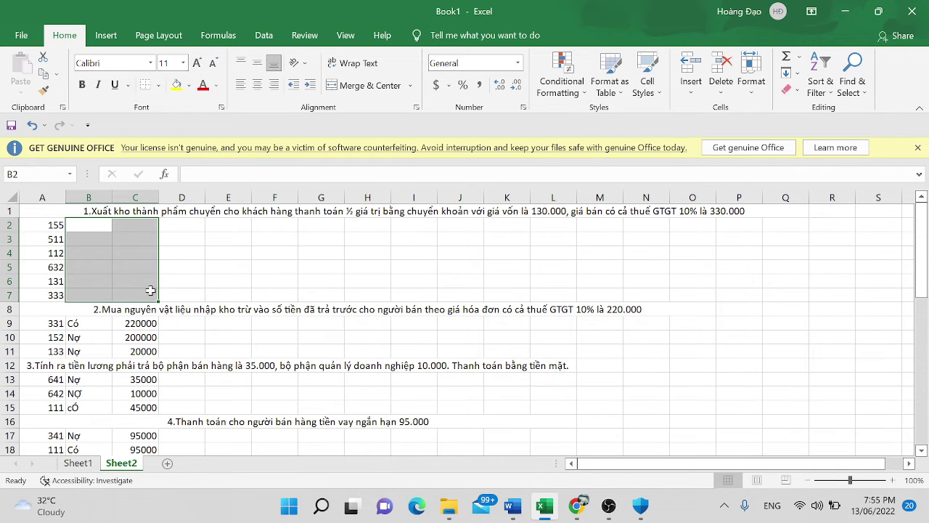
- Record account 155 in the first transaction as Có with an amount of 130000
left_click(93, 227)
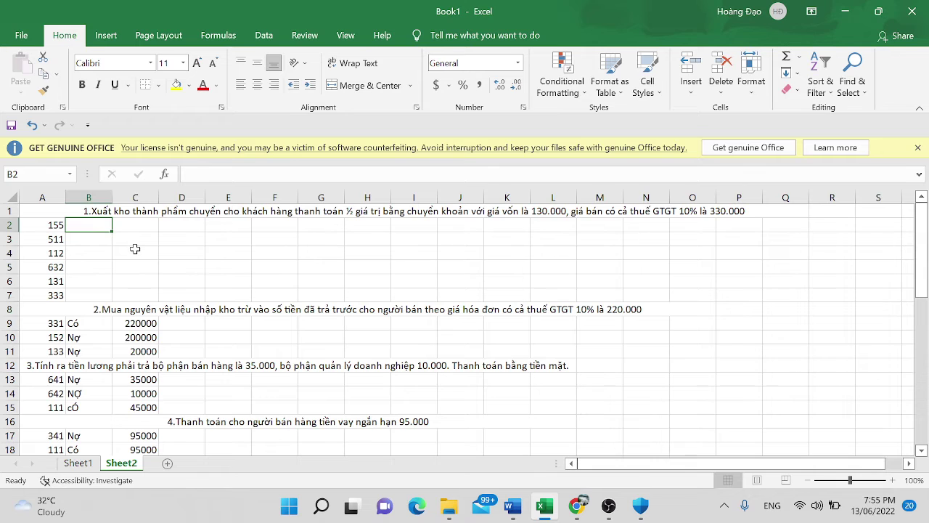
type("Có")
key("Tab")
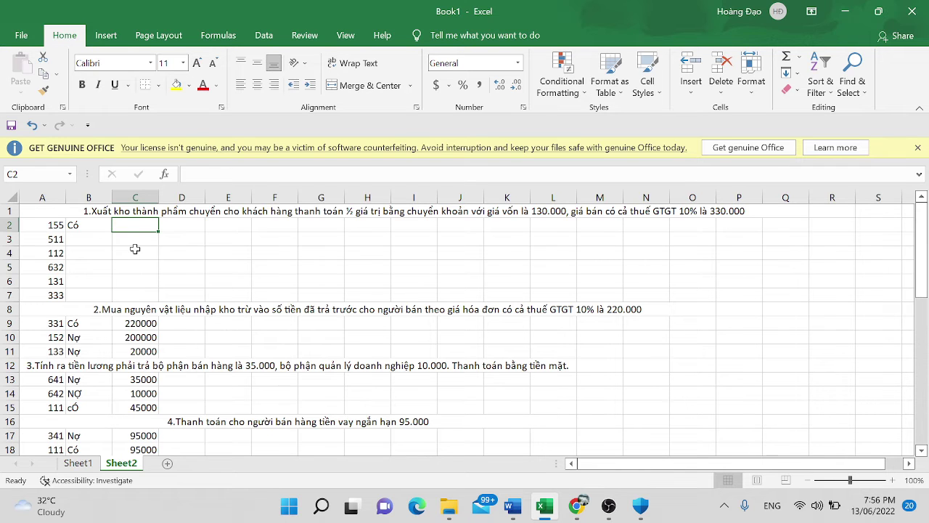
type("130000")
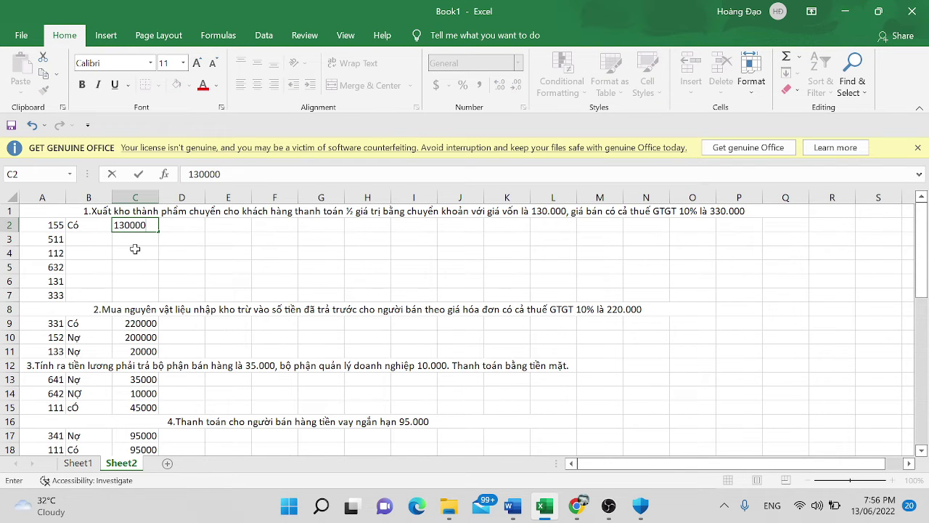
key("Return")
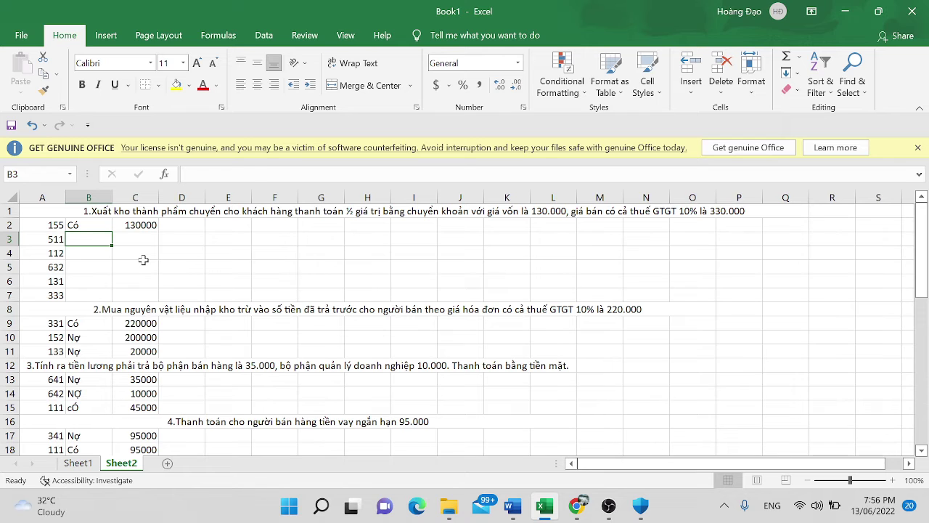
- Record account 511 in the first transaction as Có with an amount of 300000
type("30")
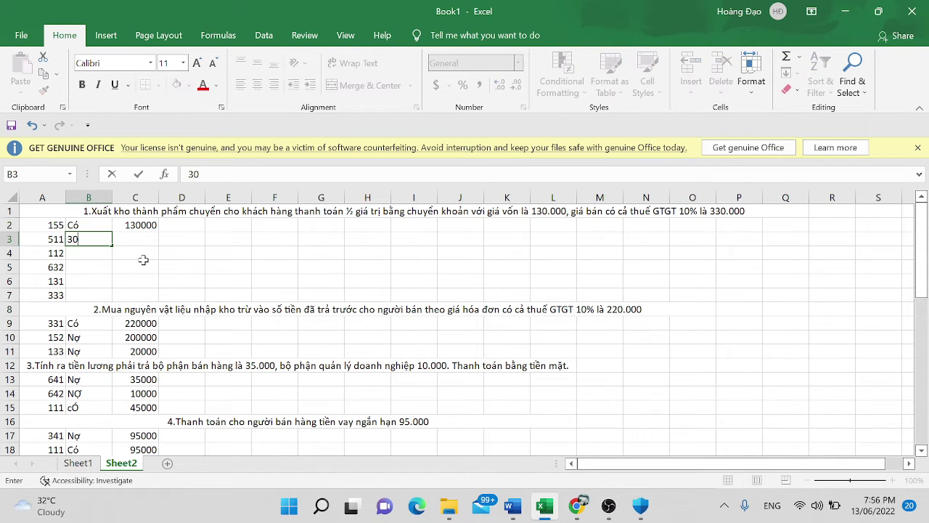
type("0")
key("BackSpace")
key("BackSpace")
key("BackSpace")
type("Có")
key("Tab")
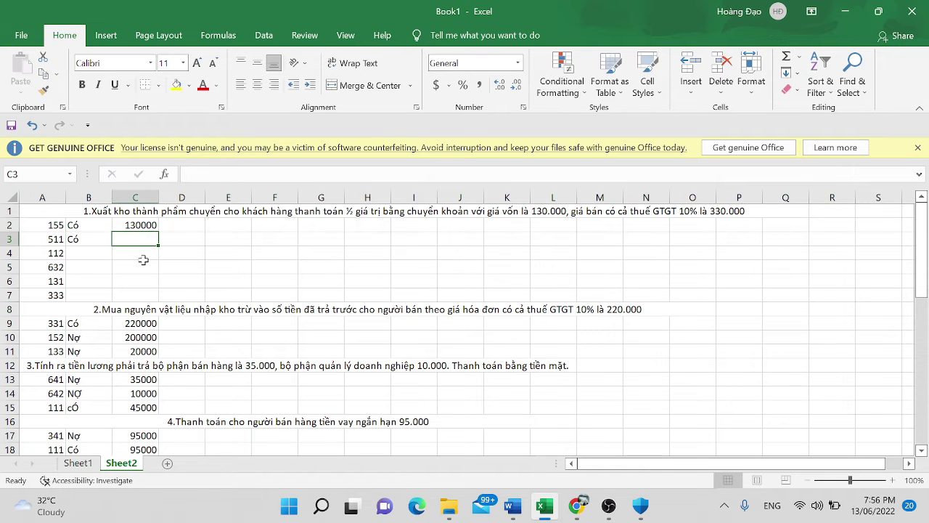
type("300000")
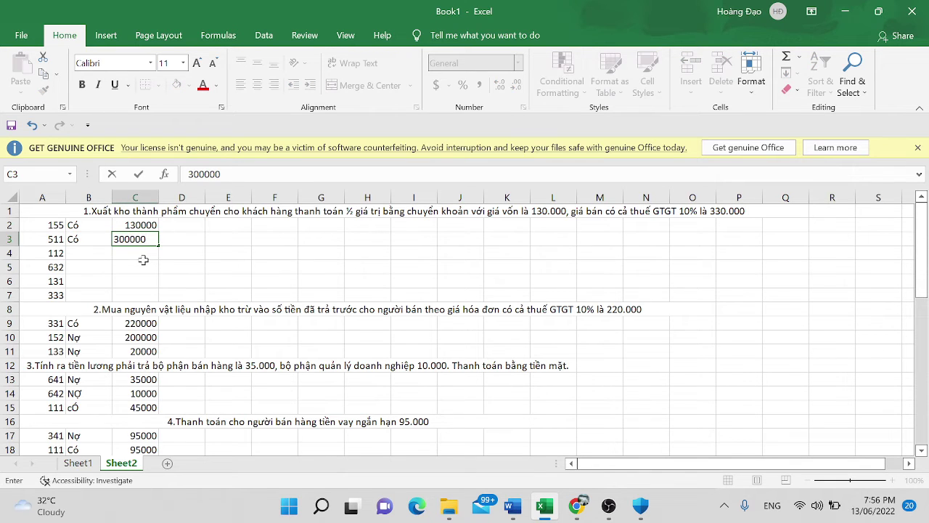
key("Return")
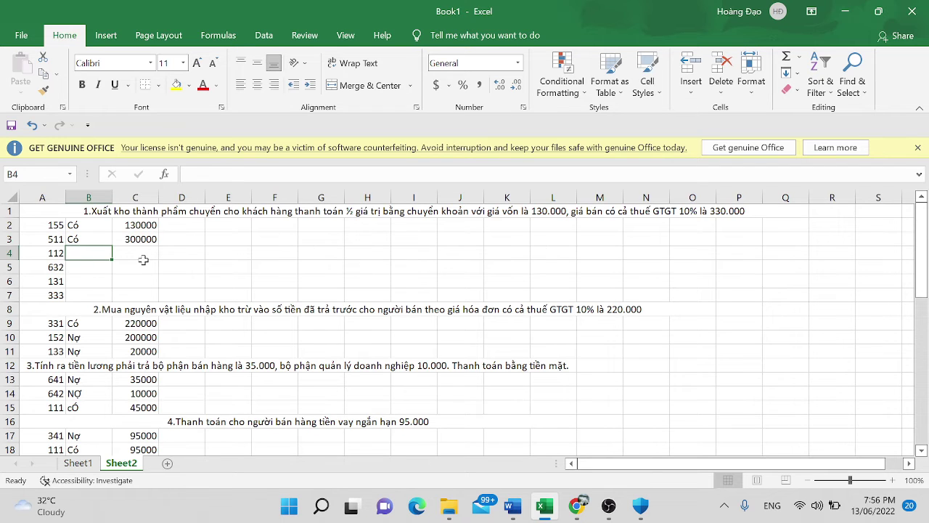
- Record account 112 in the first transaction as Nợ with an amount of 330000
type("Nợ")
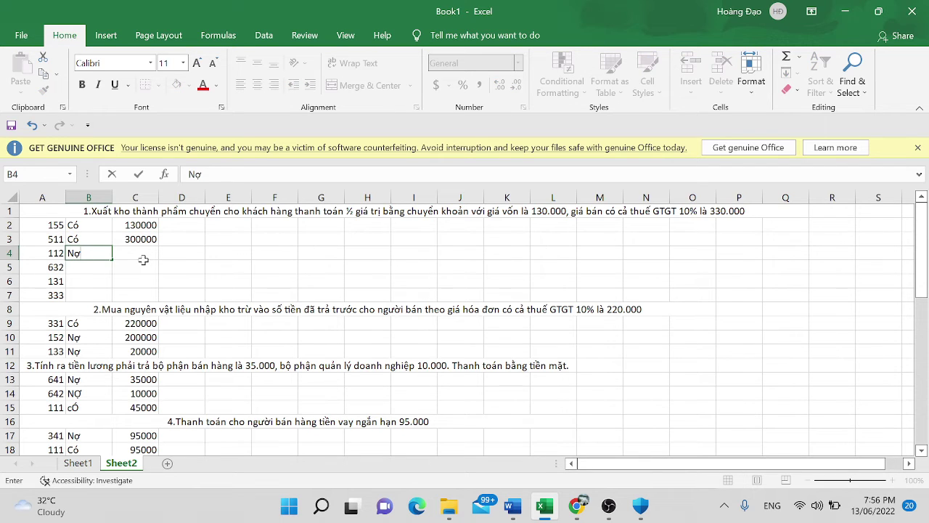
left_click(143, 259)
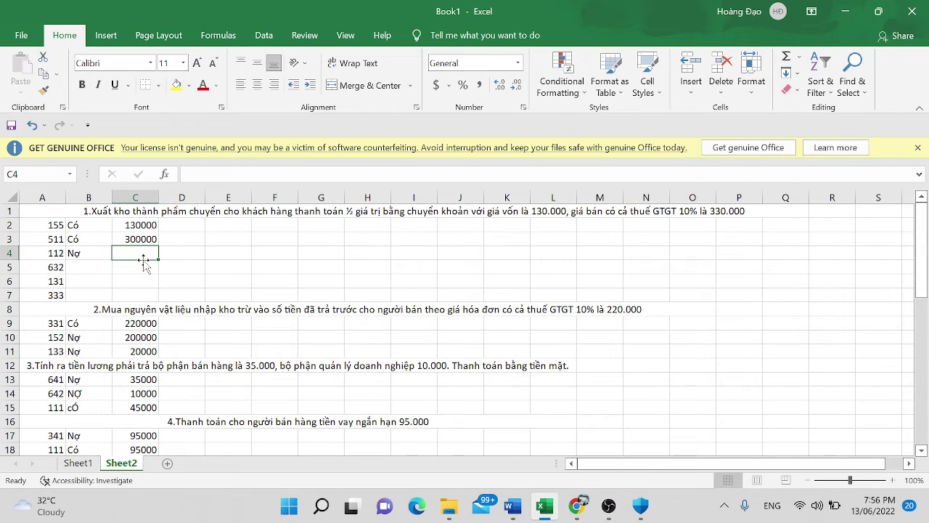
type("330000")
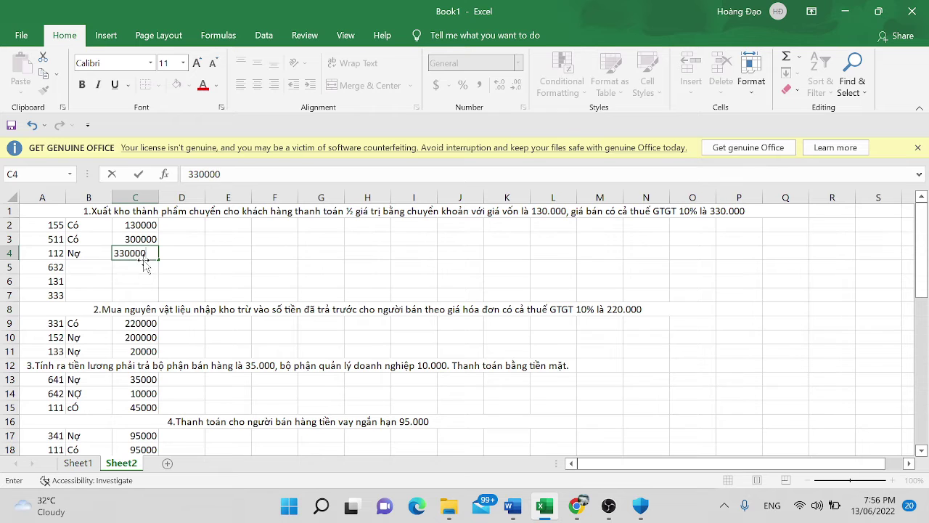
key("Return")
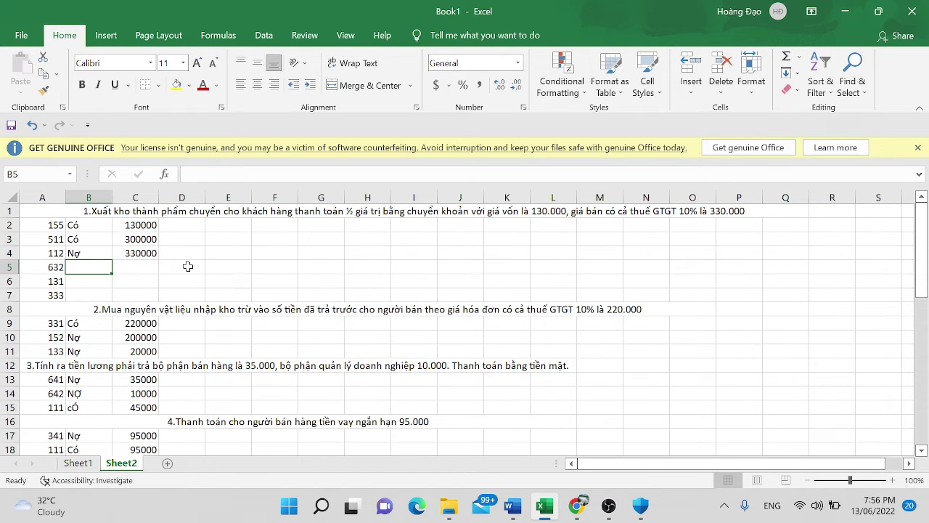
- Record account 632 in the first transaction as Nợ with an amount of 130000
key("Down")
key("Down")
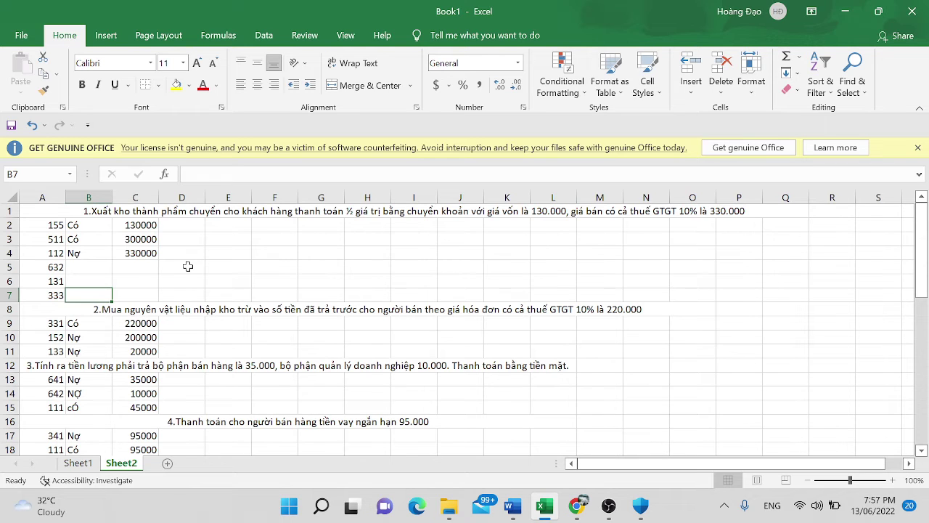
key("Up")
key("Up")
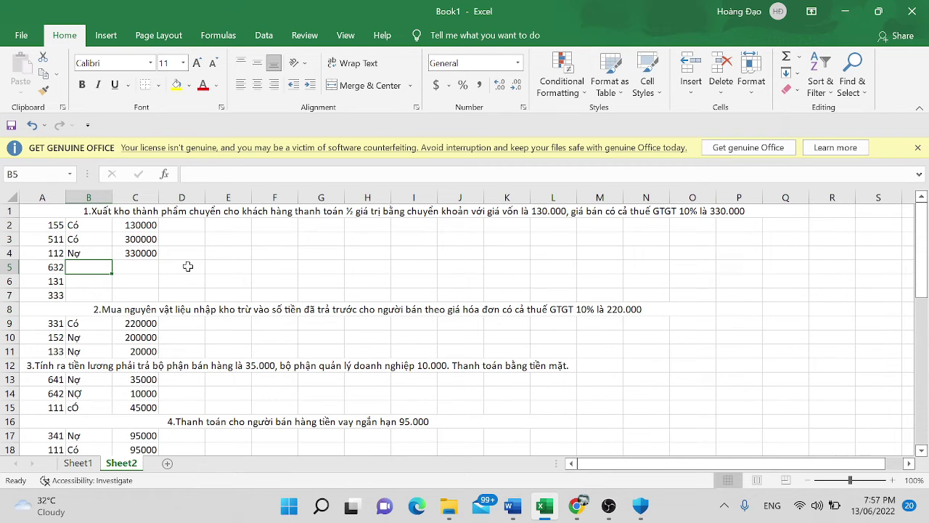
type("Nợ")
key("Tab")
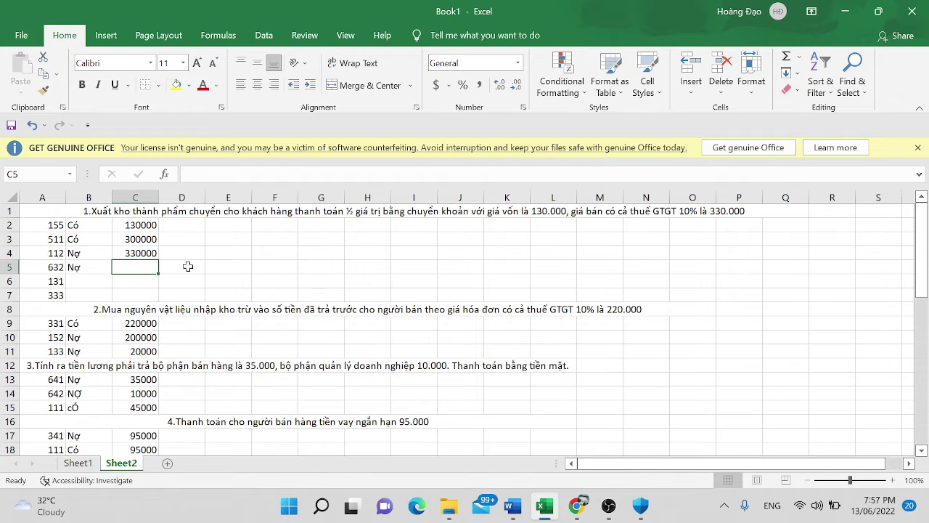
type("130")
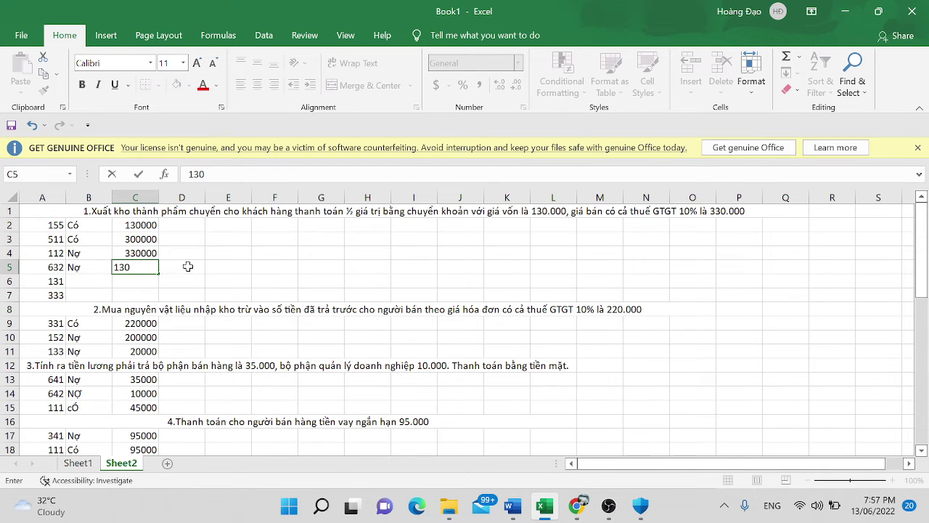
type("000")
key("Return")
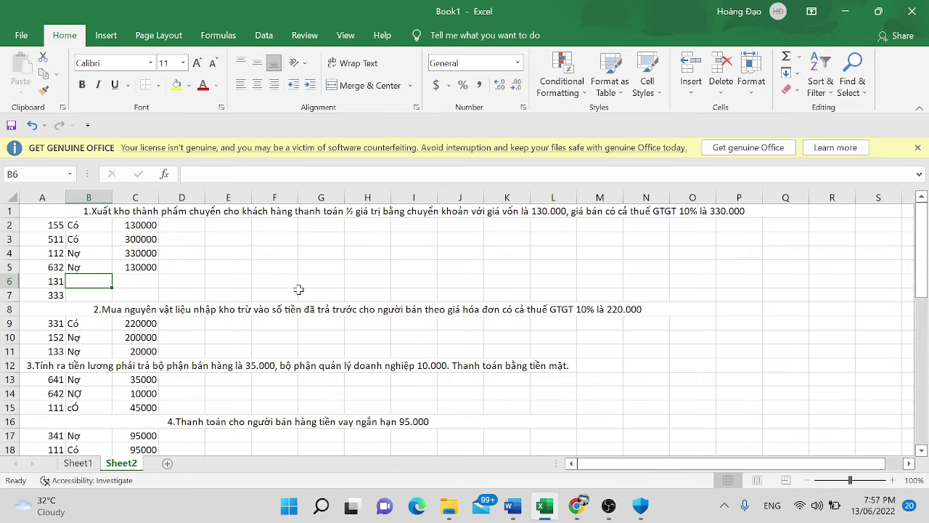
- Record account 131 in the first transaction as Có with an amount of 165000
type("1650")
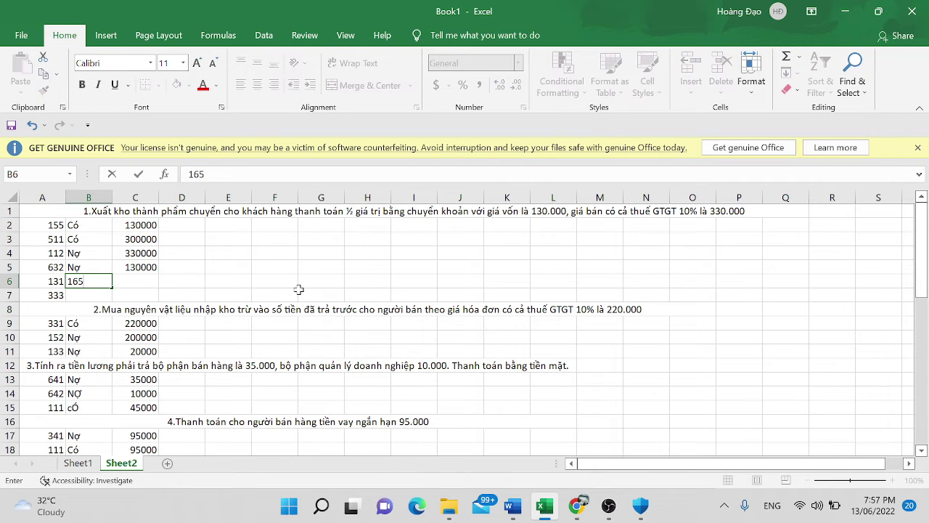
key("BackSpace")
key("BackSpace")
key("BackSpace")
key("BackSpace")
type("Có")
key("Tab")
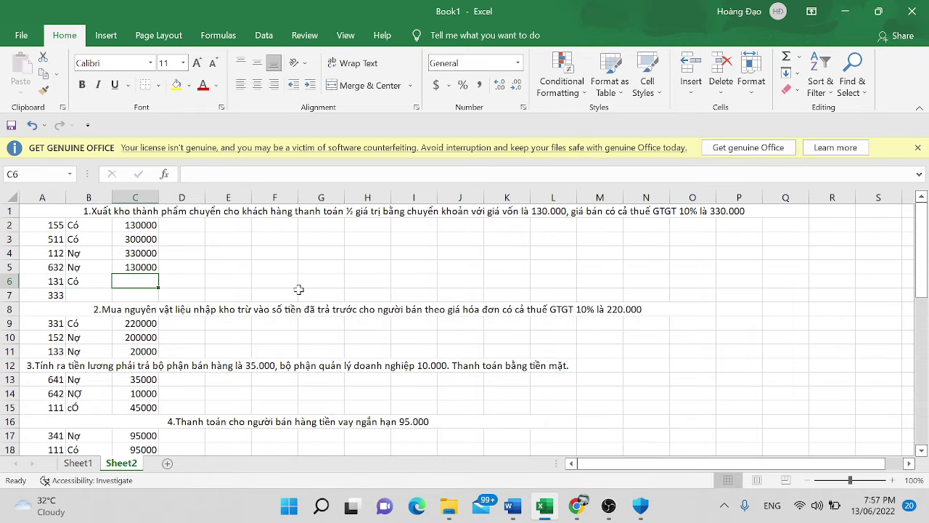
type("165000")
key("Return")
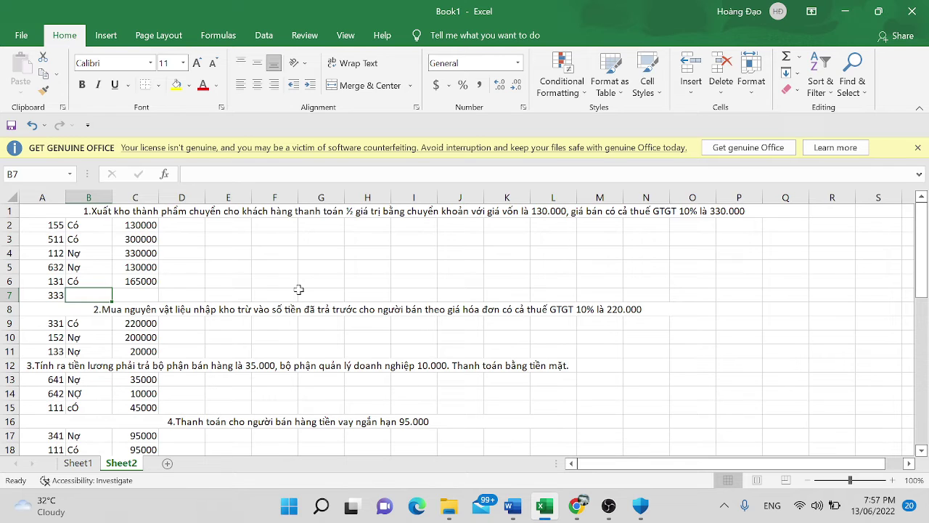
- Record account 333 in the first transaction as Có with an amount of 30000
key("Right")
type("30000")
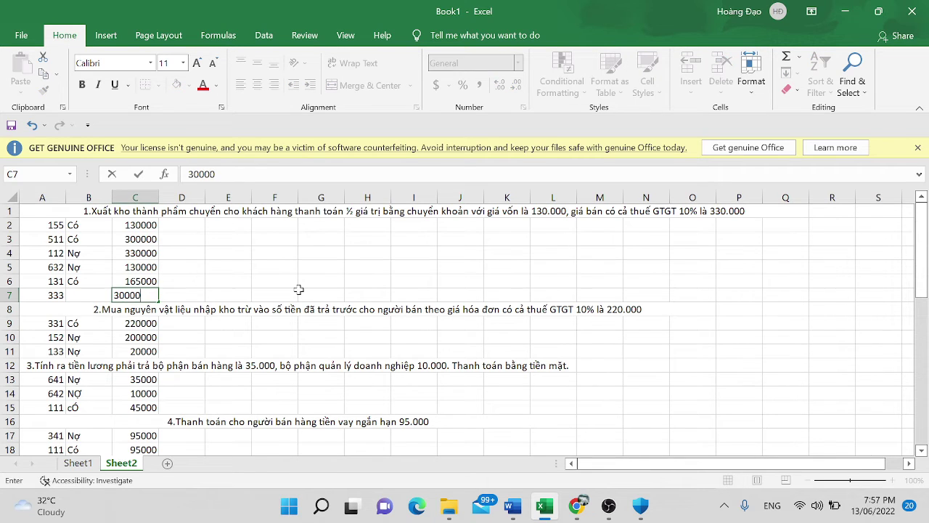
key("Right")
key("Left")
key("Left")
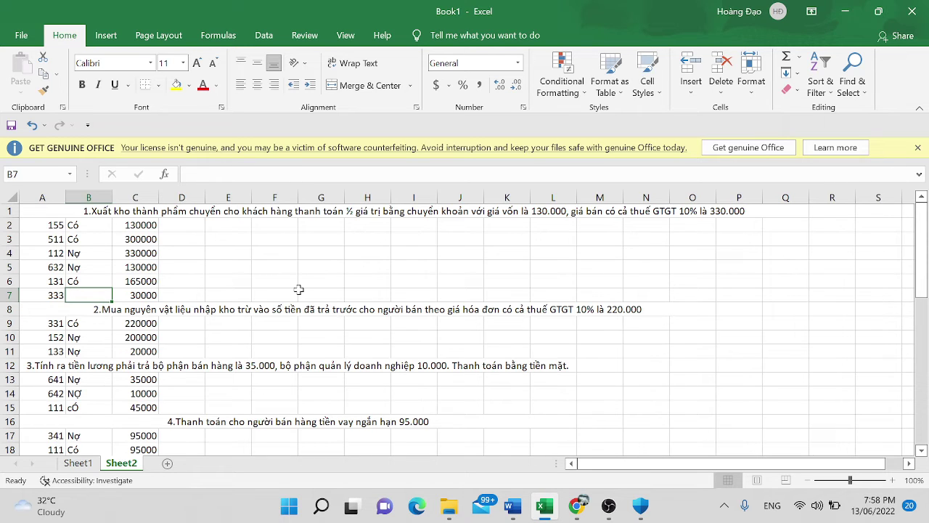
type("Có")
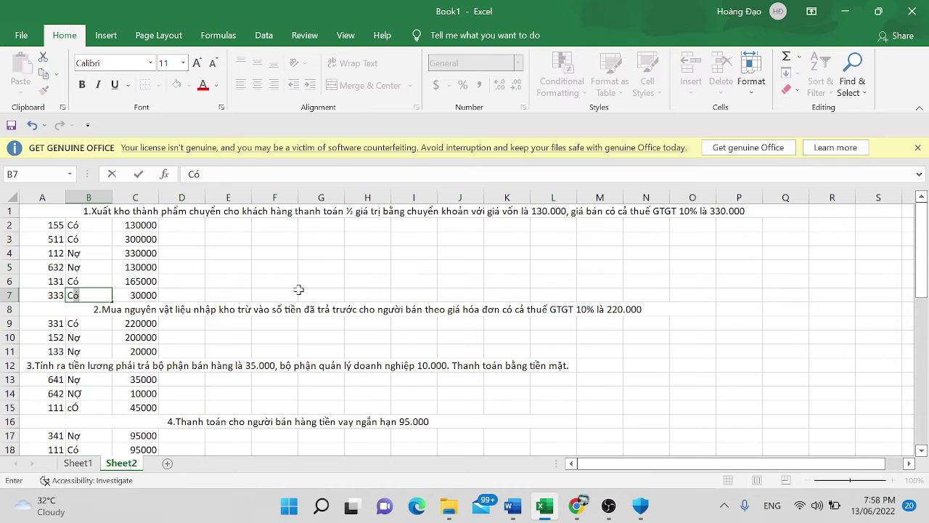
key("Tab")
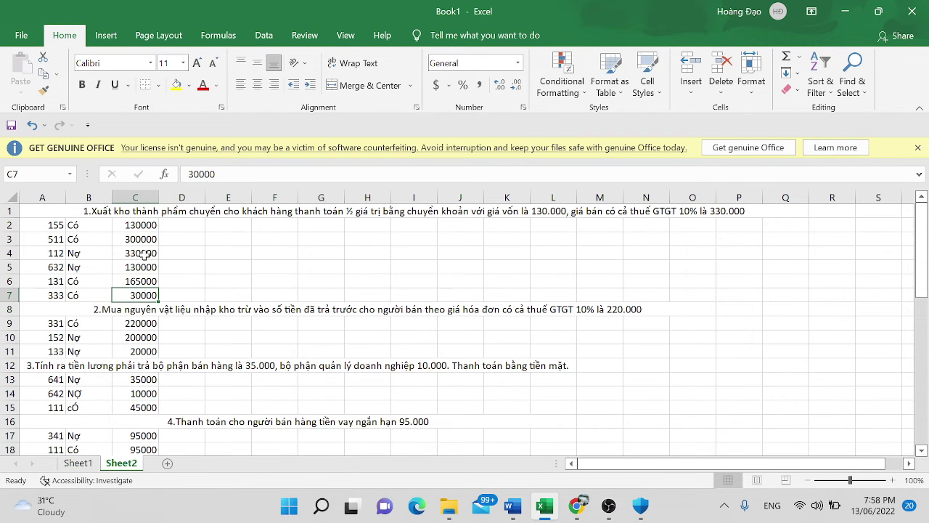
- Set account 112's amount in the first transaction to 165000
left_click_drag(145, 254, 145, 267)
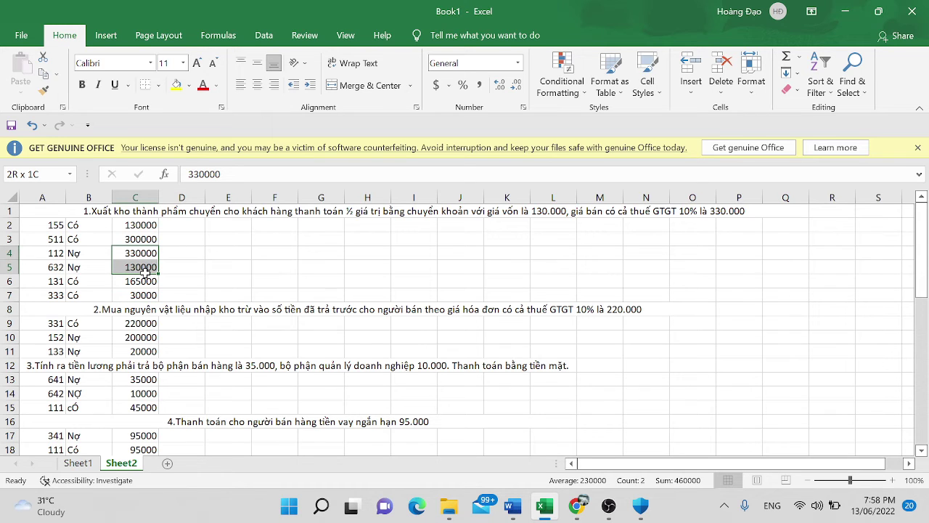
left_click_drag(145, 267, 145, 269)
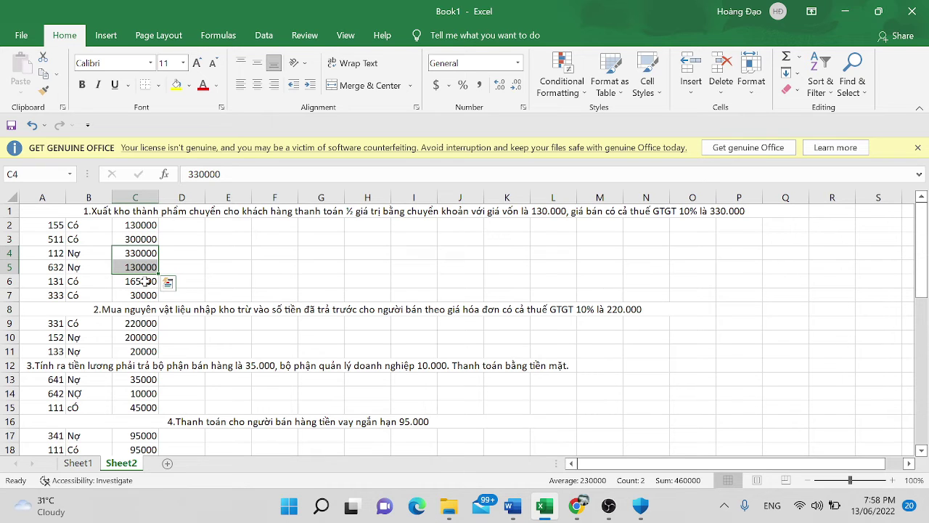
left_click(152, 254)
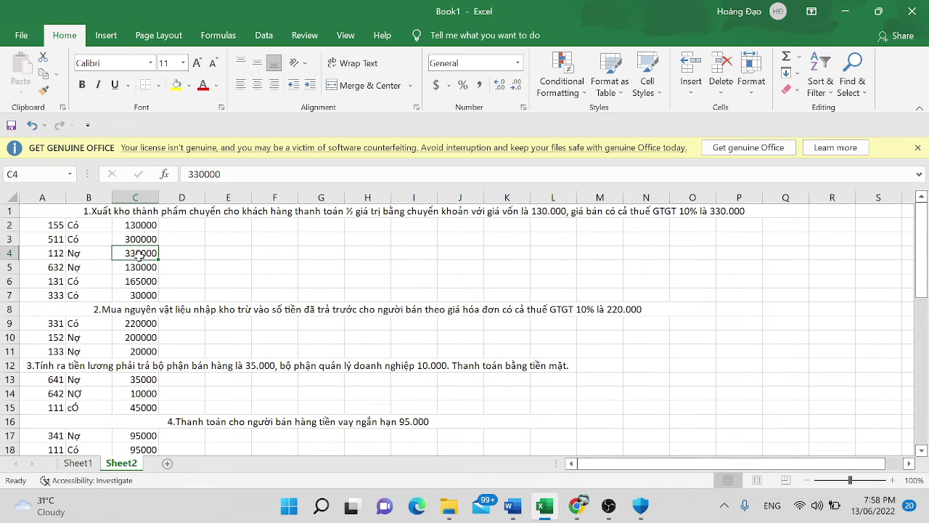
type("165")
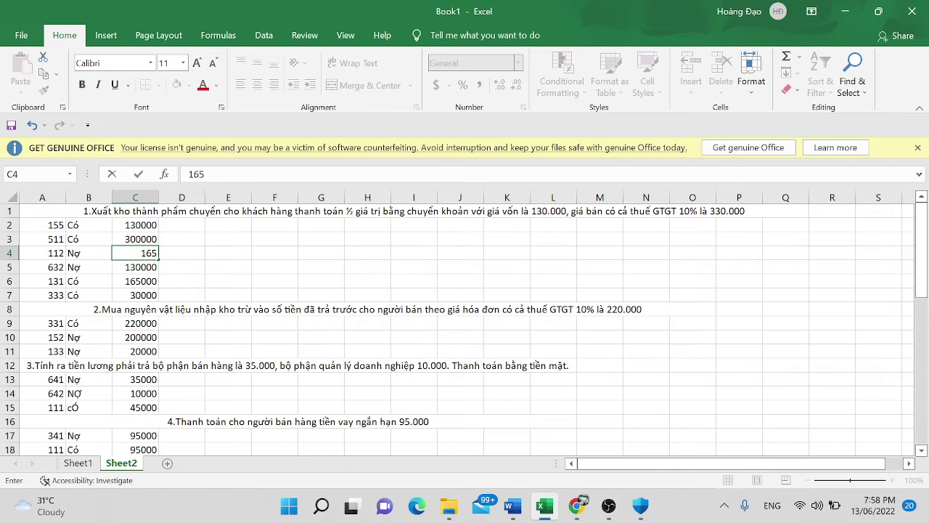
type("000")
key("Return")
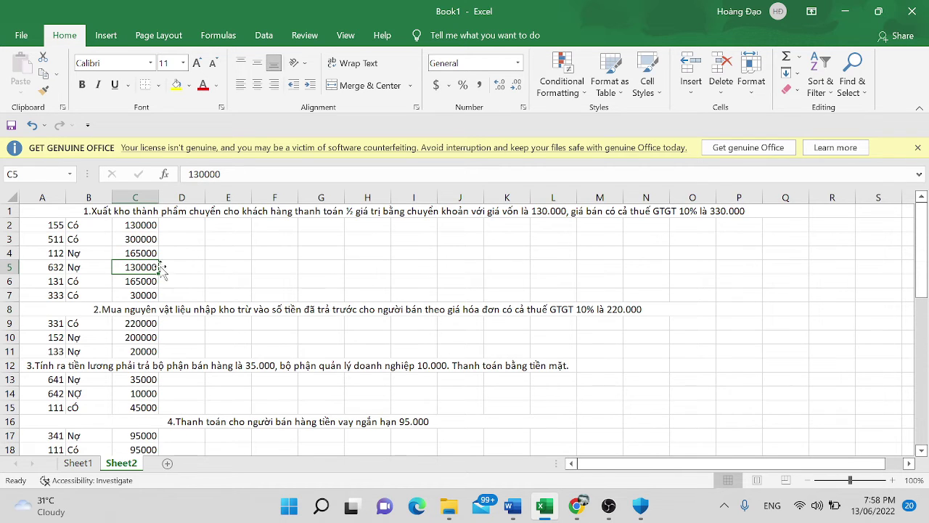
- Change account 131 in the first transaction to Nợ and check the sum of the transaction's Nợ amounts
left_click(94, 281)
type("Nợ")
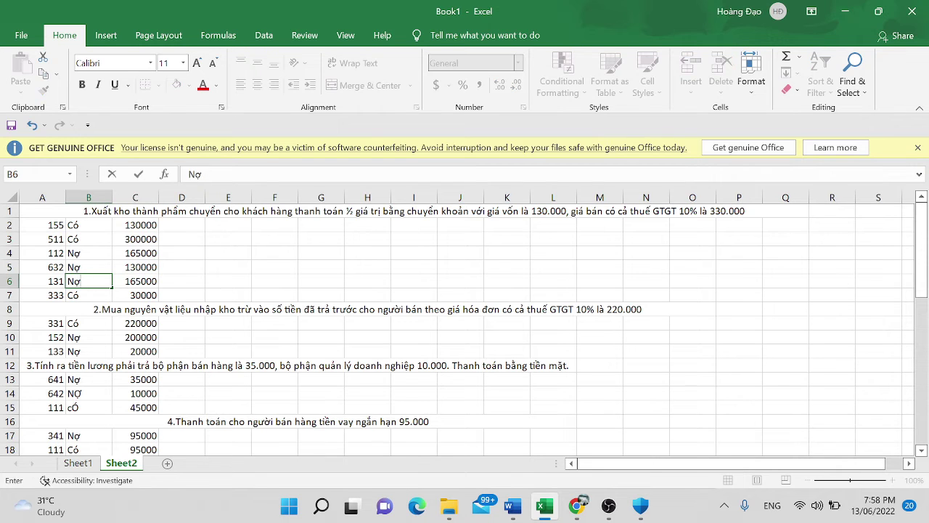
key("Tab")
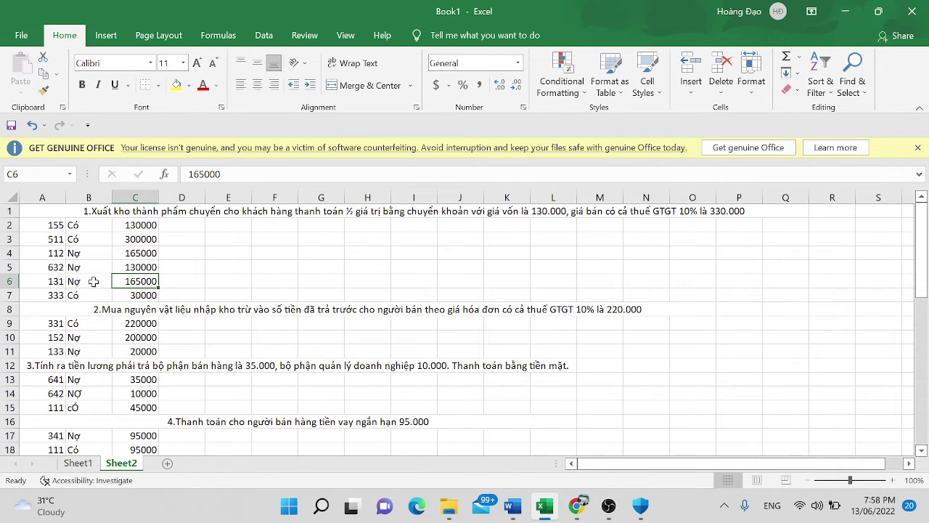
left_click(153, 252)
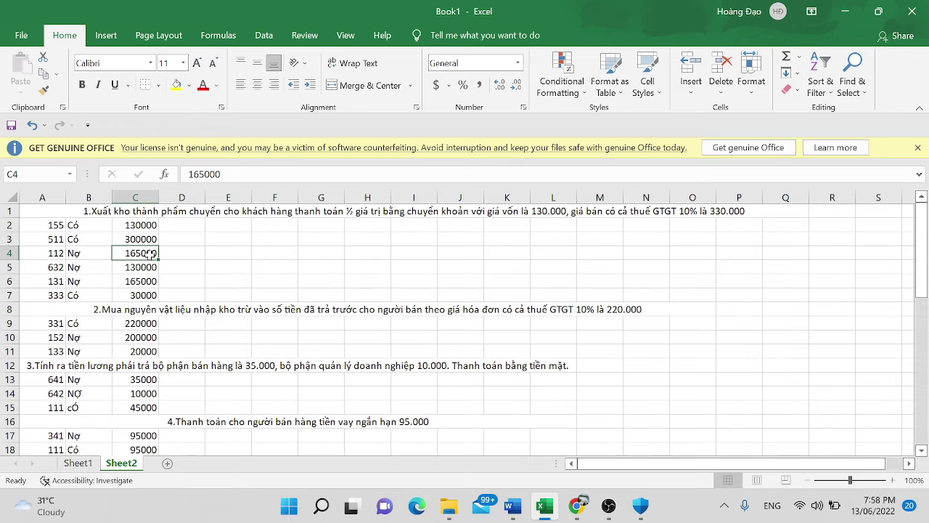
left_click_drag(147, 256, 148, 280)
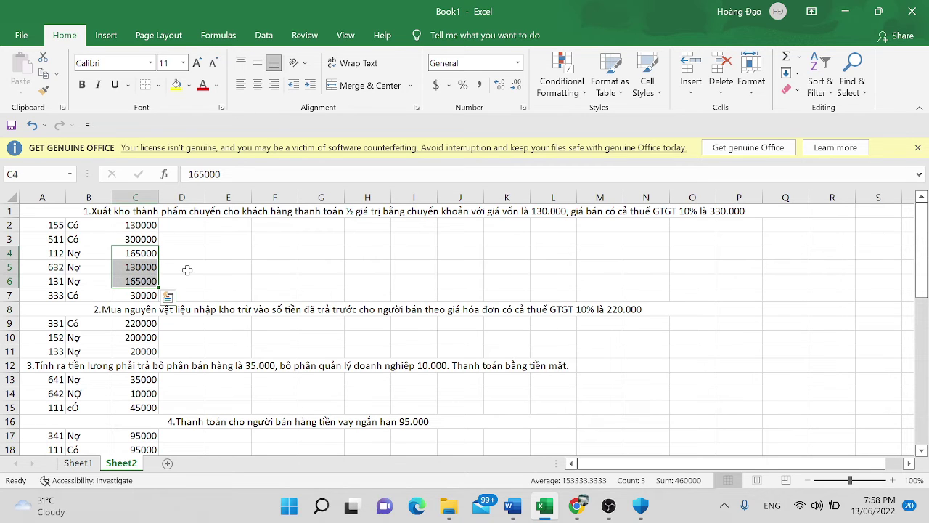
left_click(187, 270)
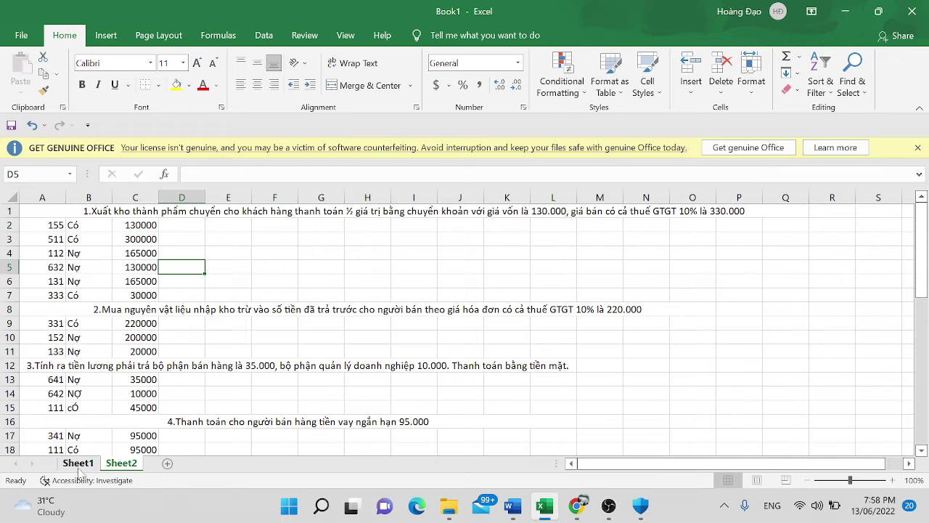
- Compare the mid-period postings of accounts 155 and 511 in Sheet1 with the first transaction in Sheet2
left_click(121, 462)
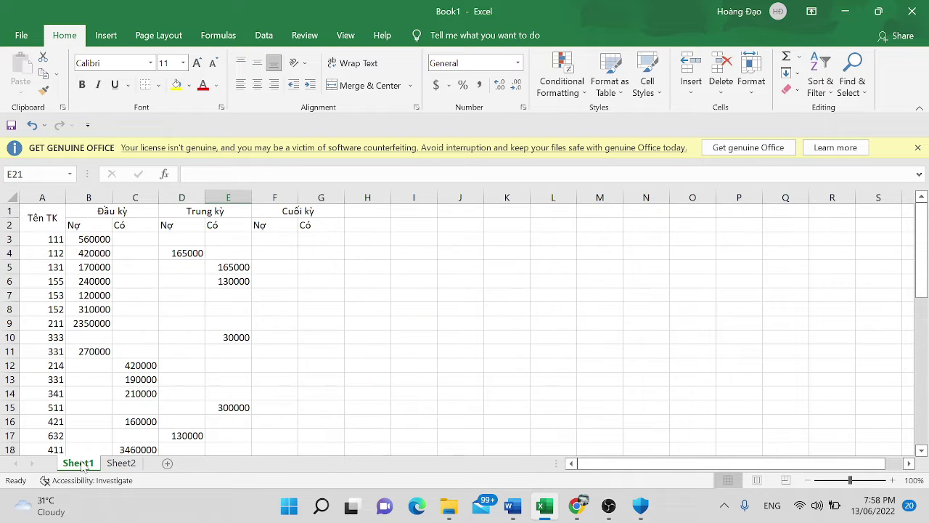
left_click(121, 462)
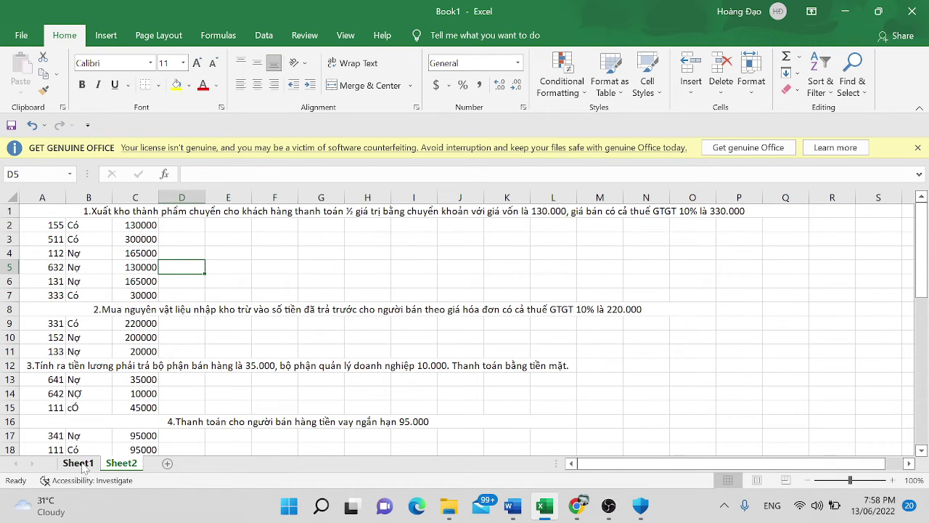
left_click(85, 463)
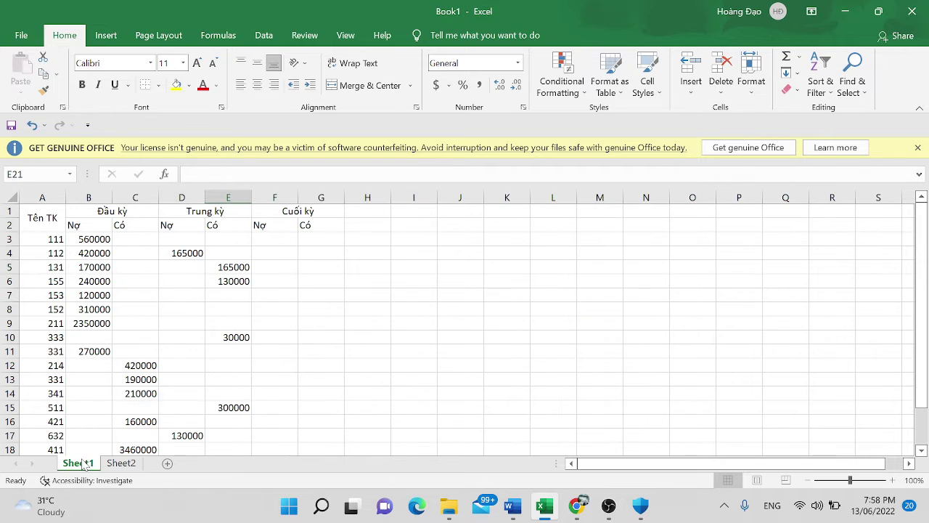
left_click(62, 282)
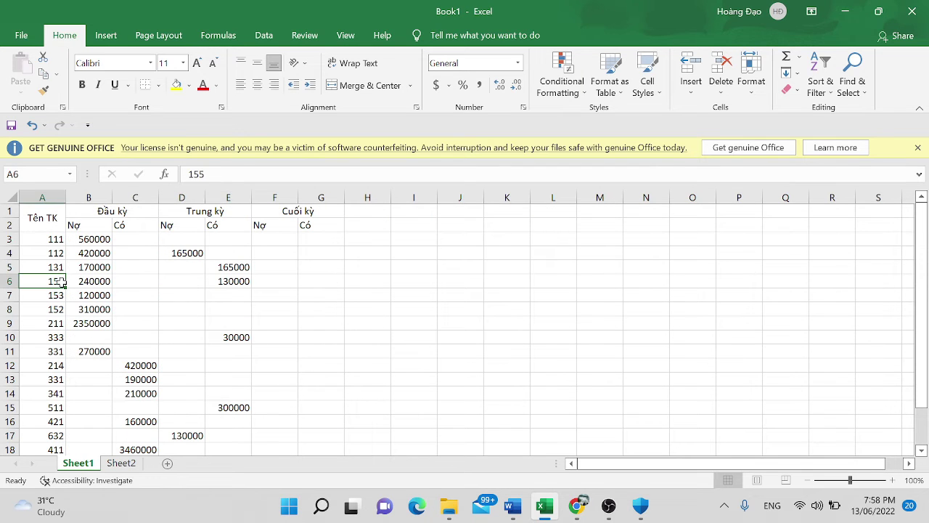
left_click(119, 463)
left_click(80, 463)
left_click(56, 420)
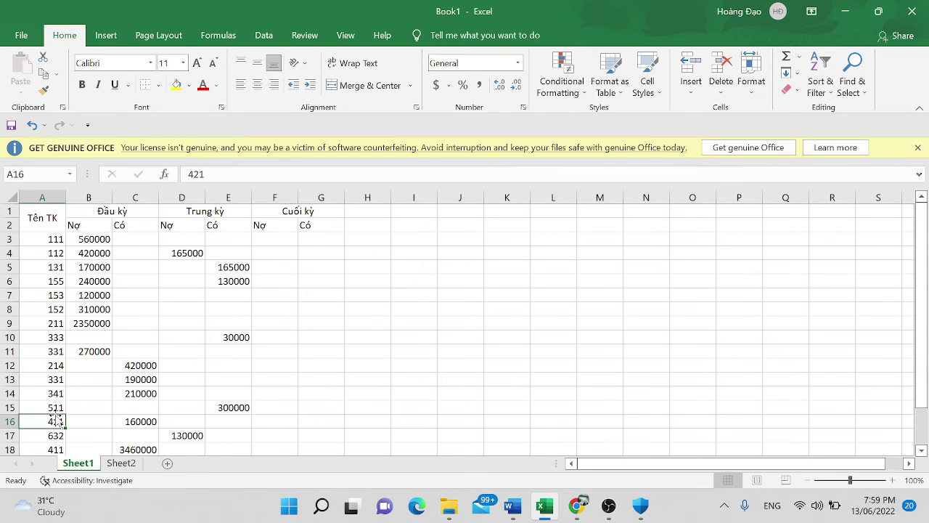
- Compare the mid-period Nợ postings of accounts 112 and 632 in Sheet1 with the first transaction in Sheet2
left_click(118, 465)
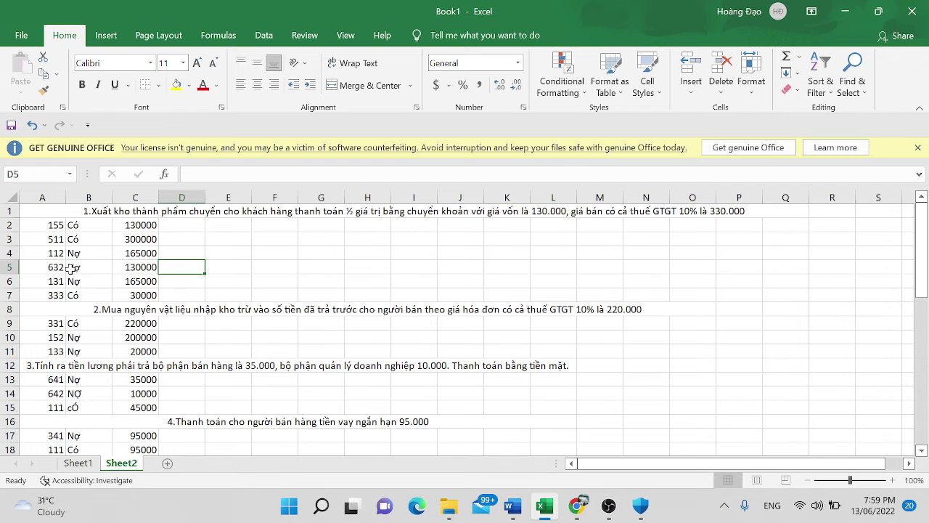
left_click_drag(62, 253, 75, 322)
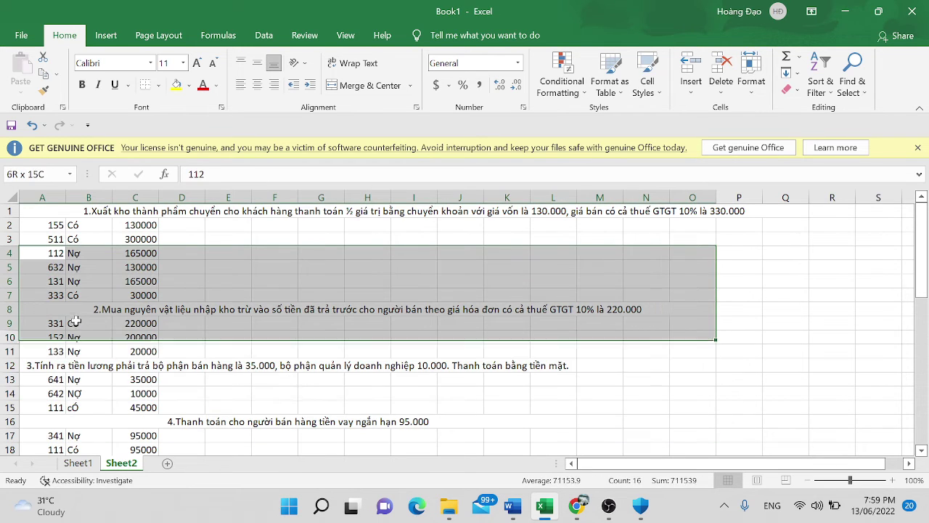
left_click(76, 322)
left_click(54, 255)
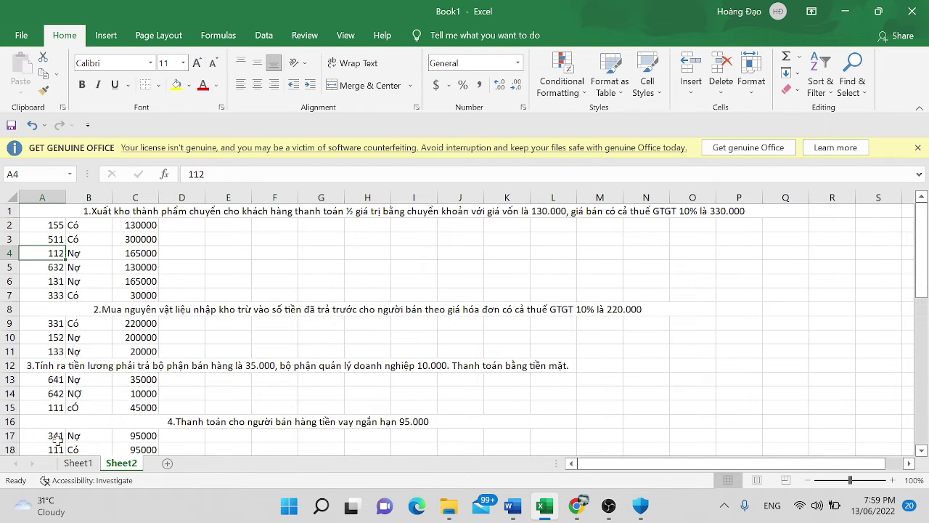
left_click(78, 462)
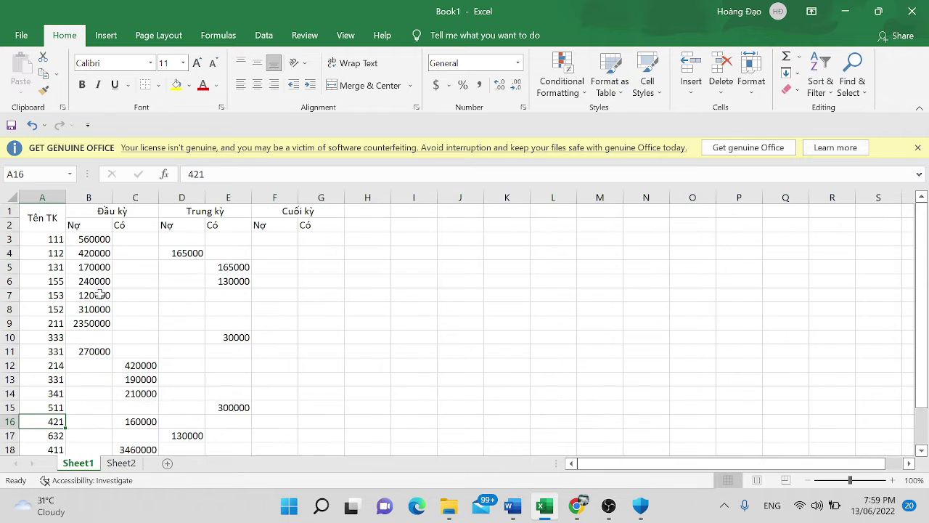
left_click(199, 252)
left_click(118, 462)
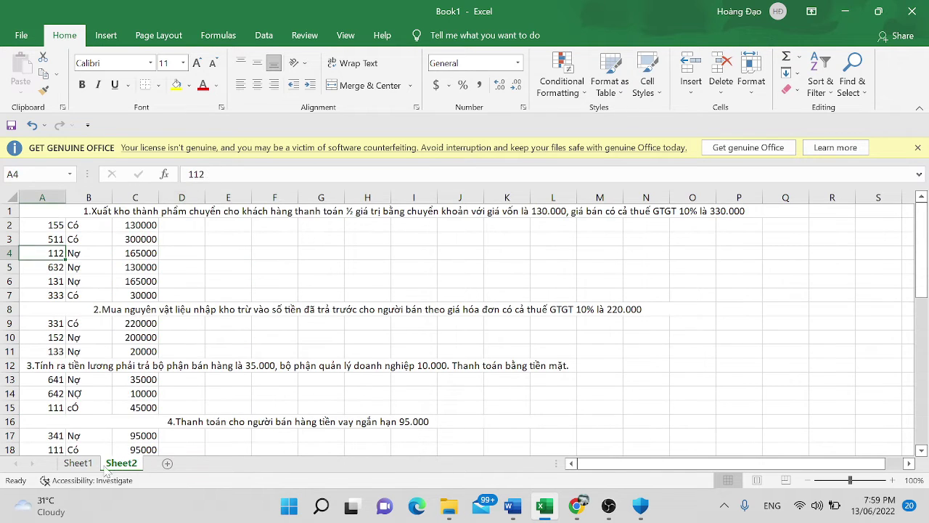
key("Down")
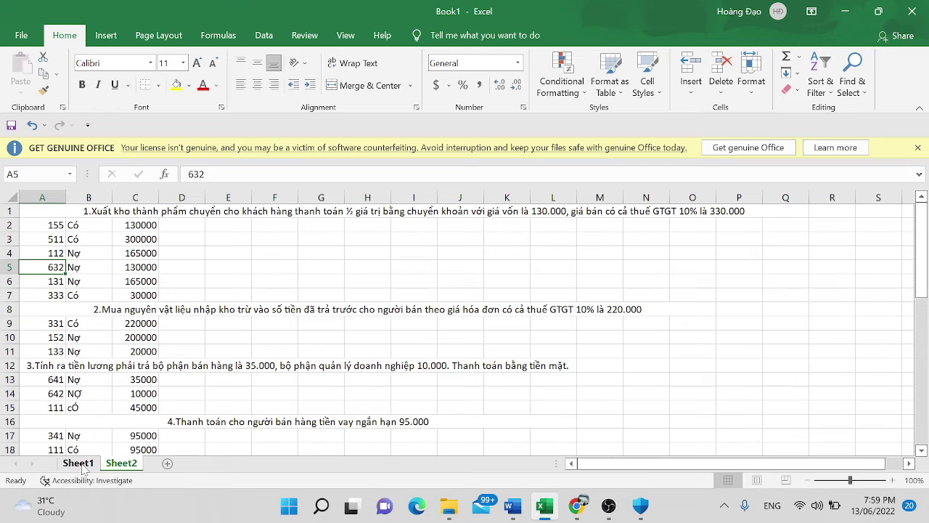
left_click(79, 462)
scroll(197, 425, "down", 2)
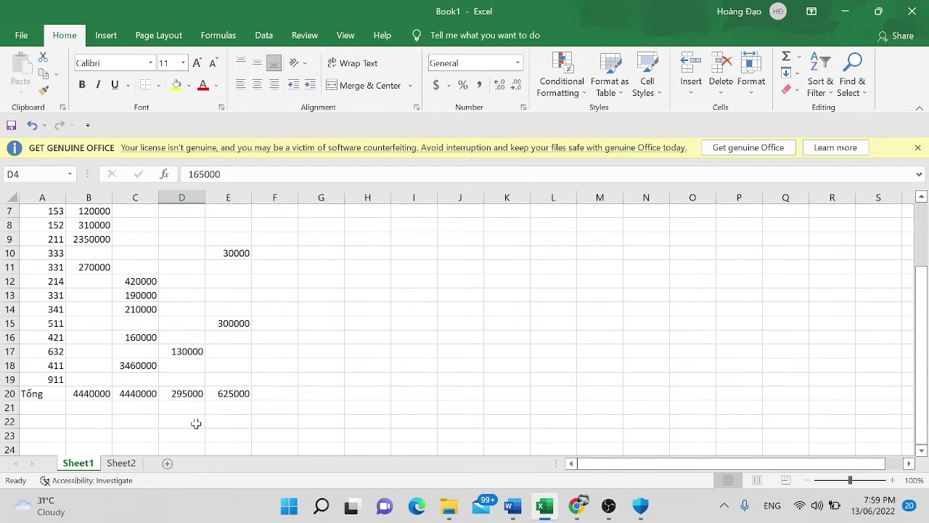
left_click(182, 351)
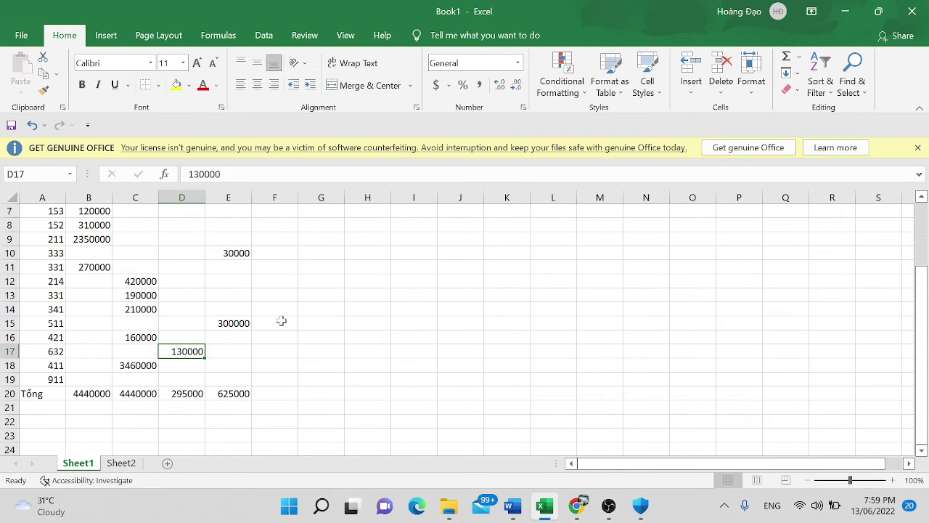
scroll(282, 320, "up", 2)
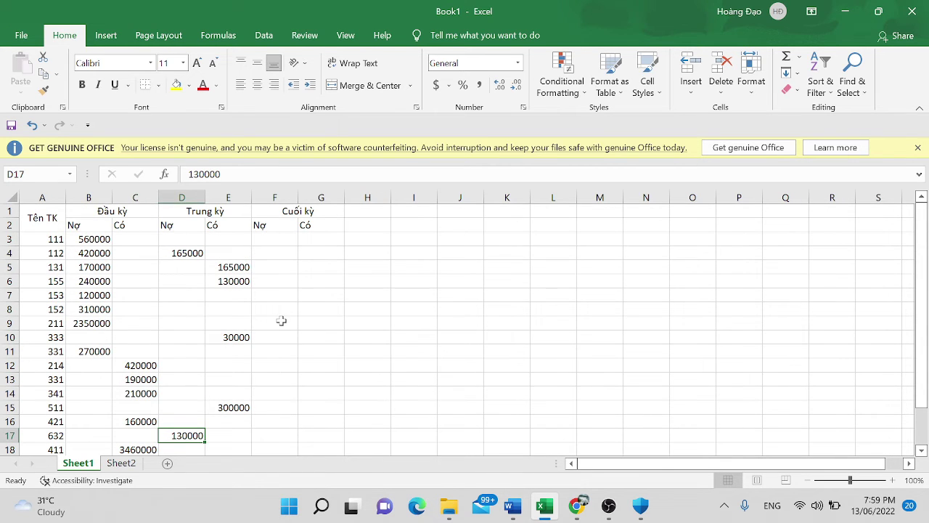
- Move account 131's mid-period amount of 165000 in Sheet1 from the Có column to the Nợ column, matching Sheet2
left_click(121, 464)
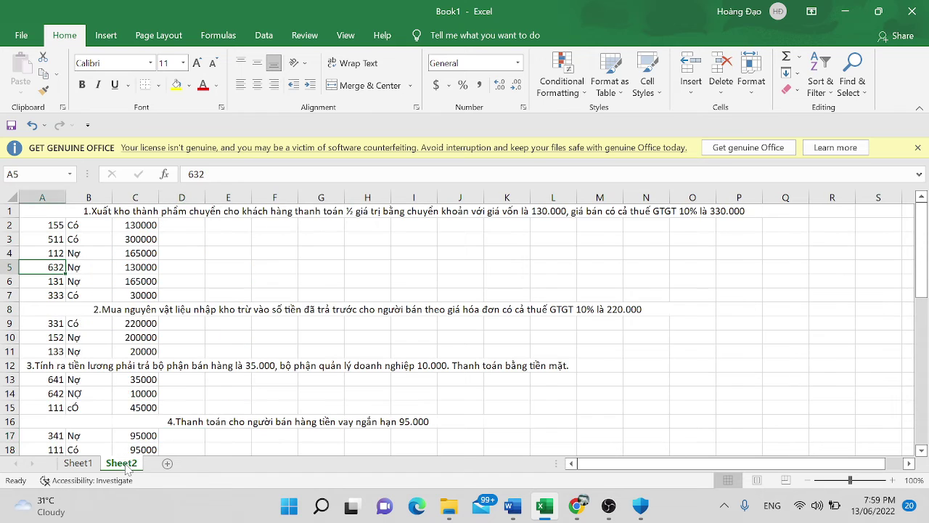
left_click(60, 280)
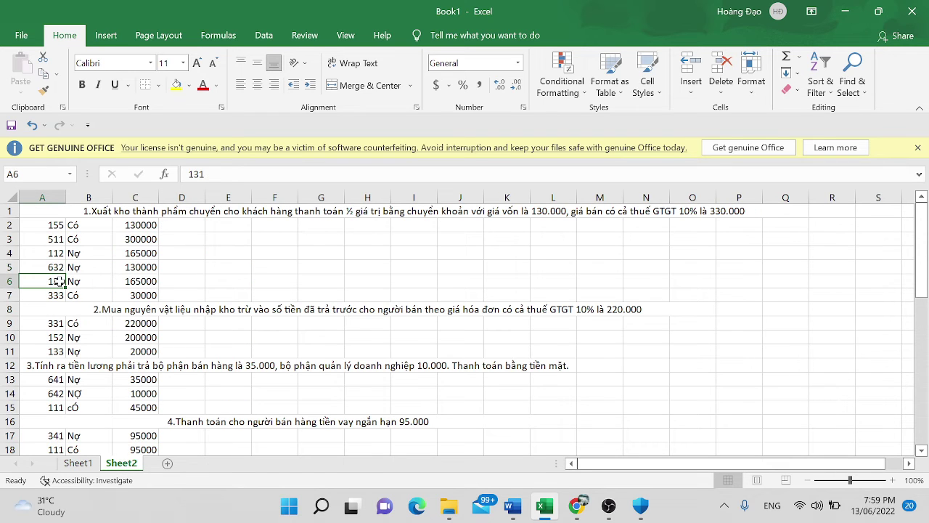
left_click(77, 463)
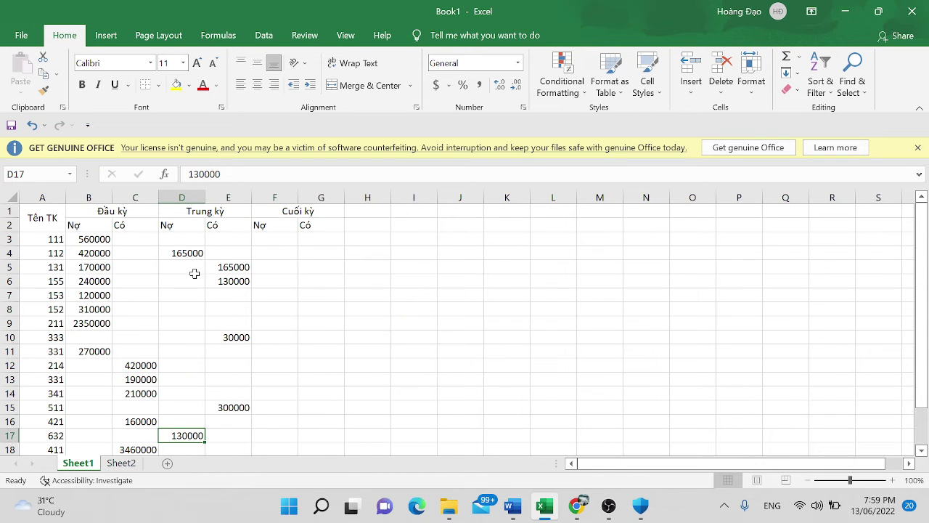
left_click(228, 267)
key("ctrl+c")
left_click(195, 268)
key("ctrl+v")
key("Right")
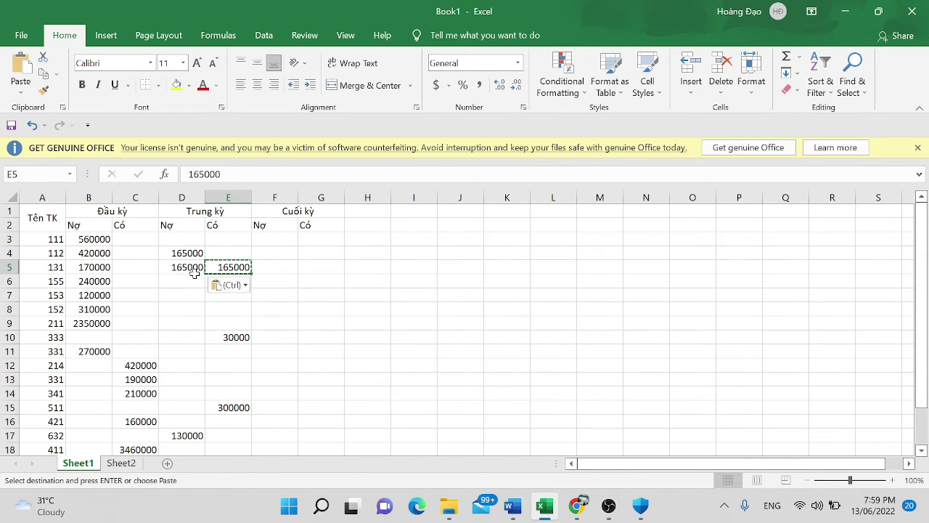
key("ctrl+z")
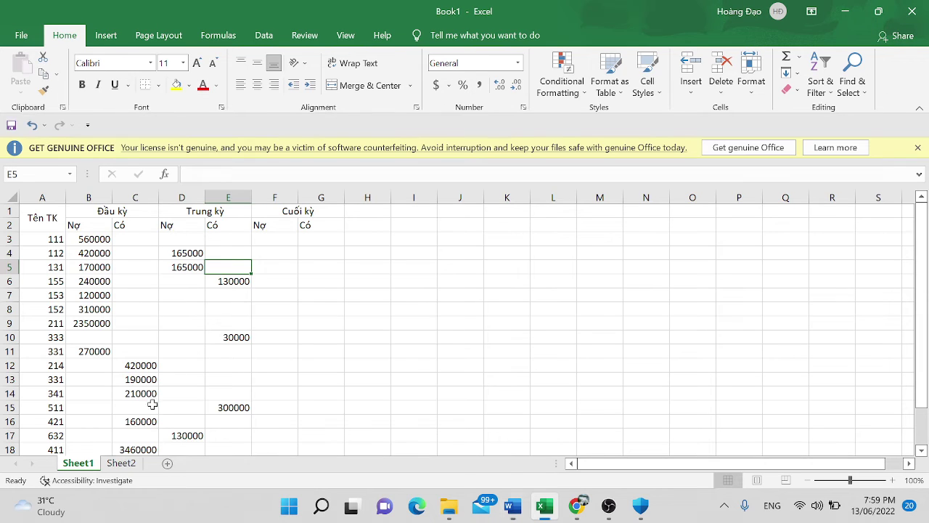
- Compare account 333's mid-period Có posting in Sheet1 with the first transaction in Sheet2, and check the mid-period totals
left_click(122, 463)
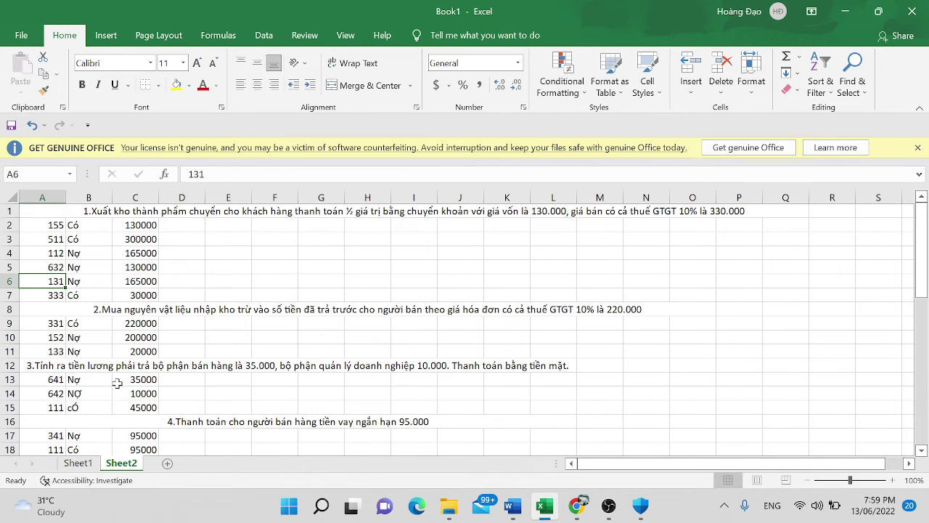
key("Down")
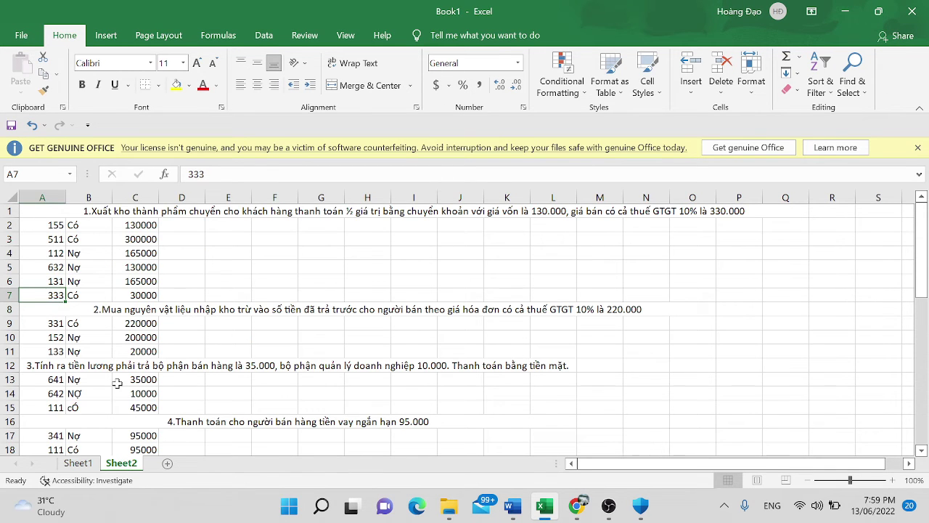
left_click(77, 462)
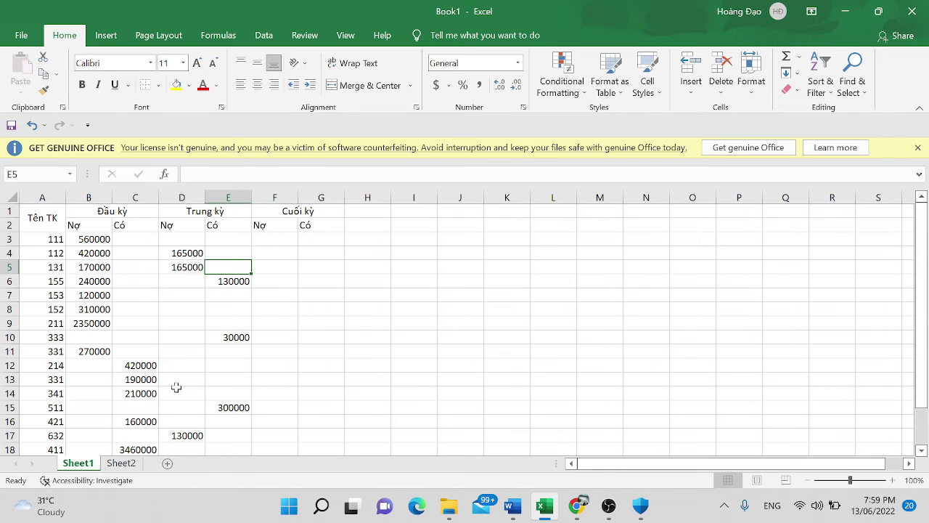
left_click(225, 340)
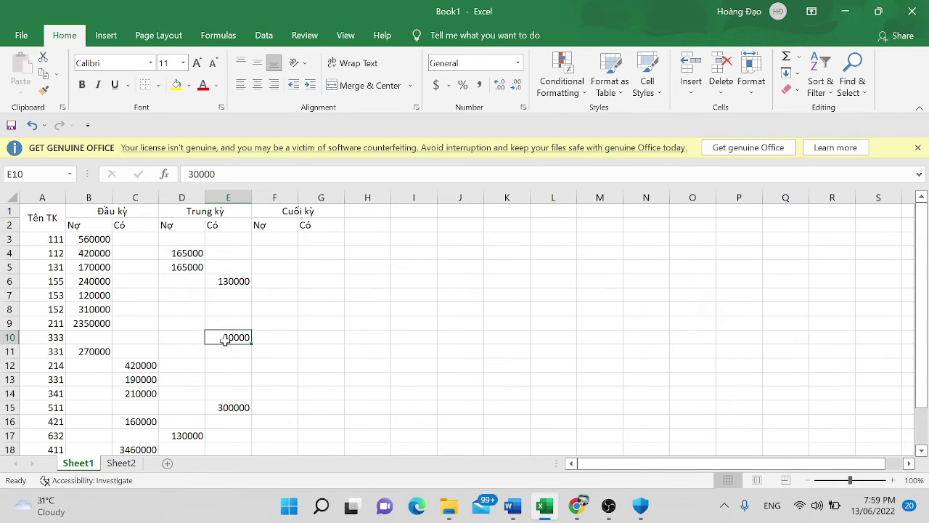
scroll(258, 257, "down", 4)
scroll(258, 257, "up", 4)
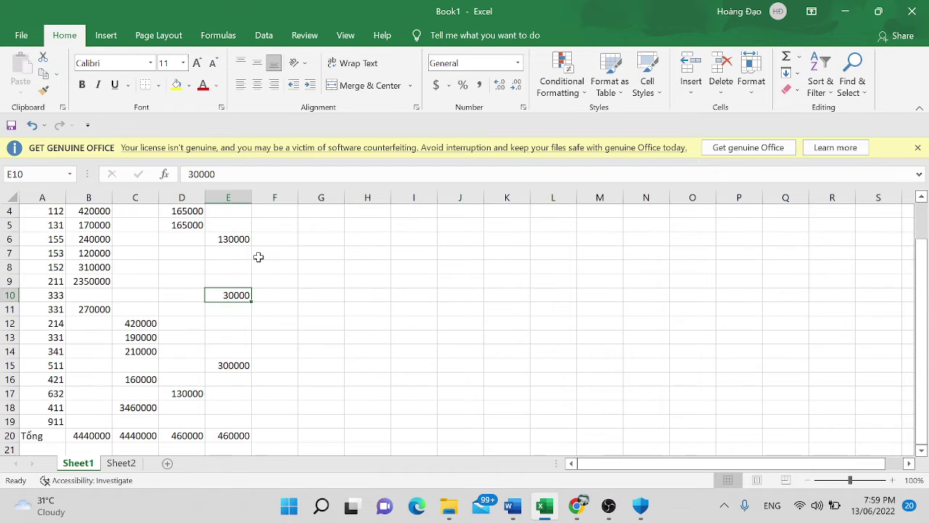
- Turn the mid-period Nợ amounts of accounts 112 and 131 in Sheet1 into formulas reading =165000
left_click(192, 250)
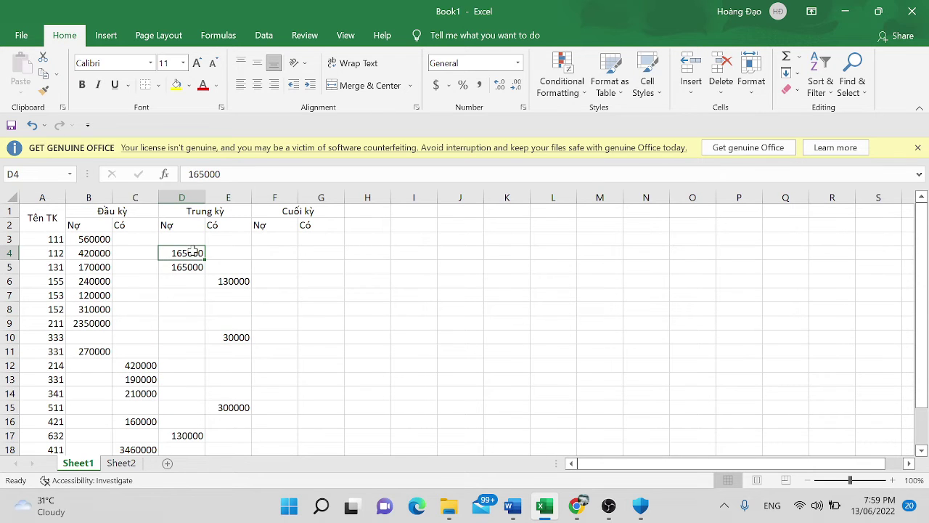
left_click(188, 174)
type("=")
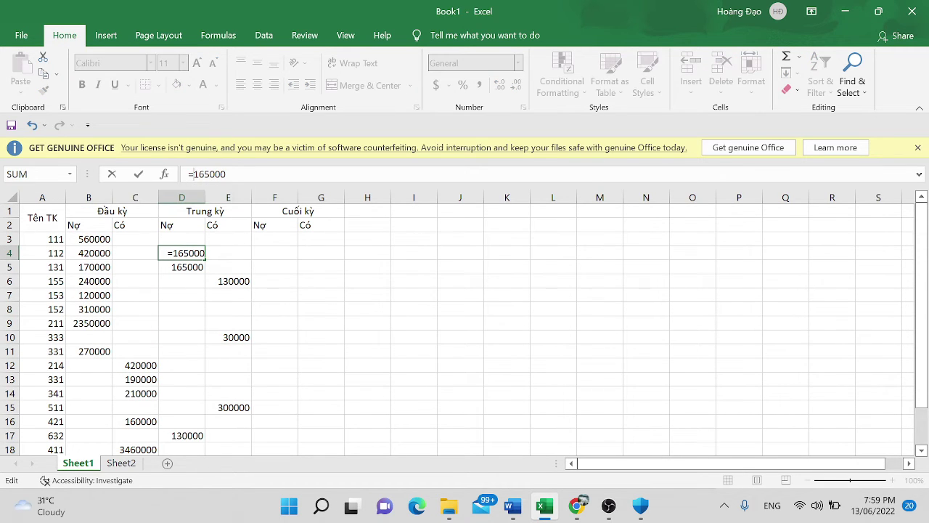
key("Return")
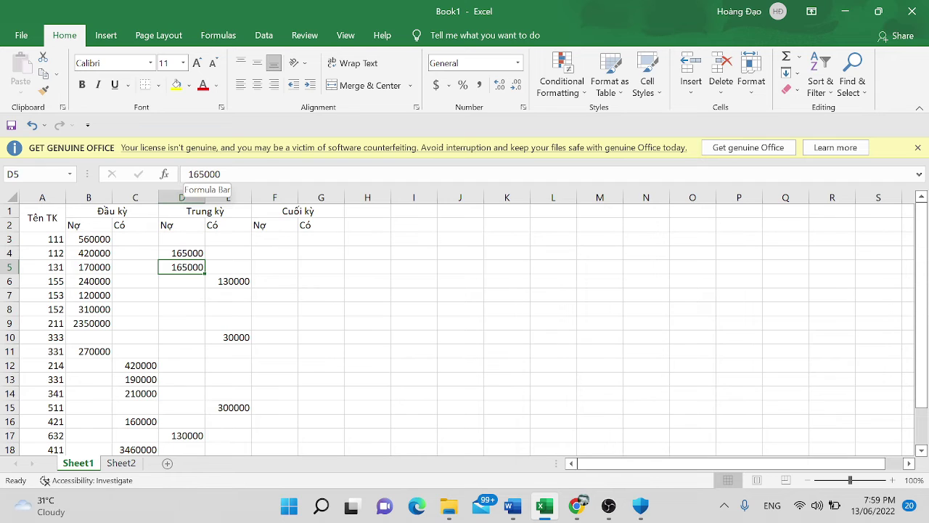
left_click(188, 174)
type("=")
key("Return")
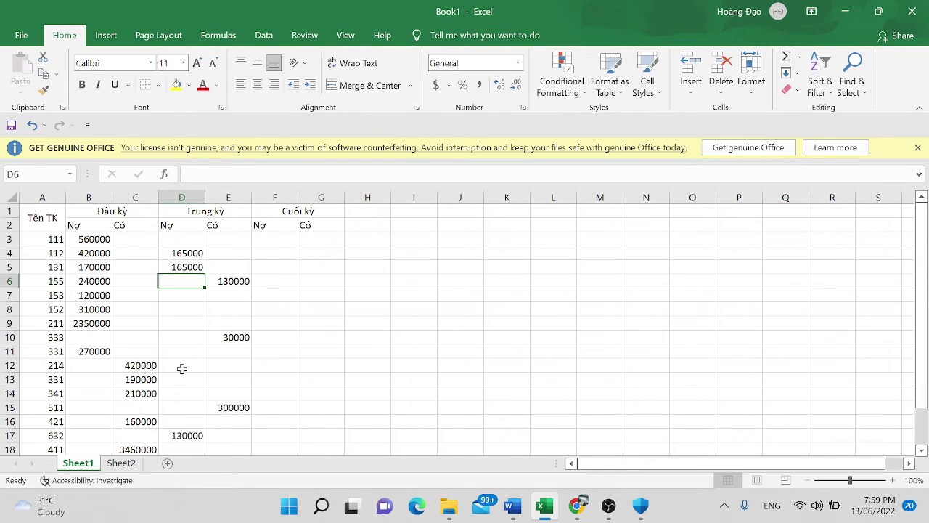
- Turn account 632's mid-period Nợ amount into the formula =130000
left_click(171, 435)
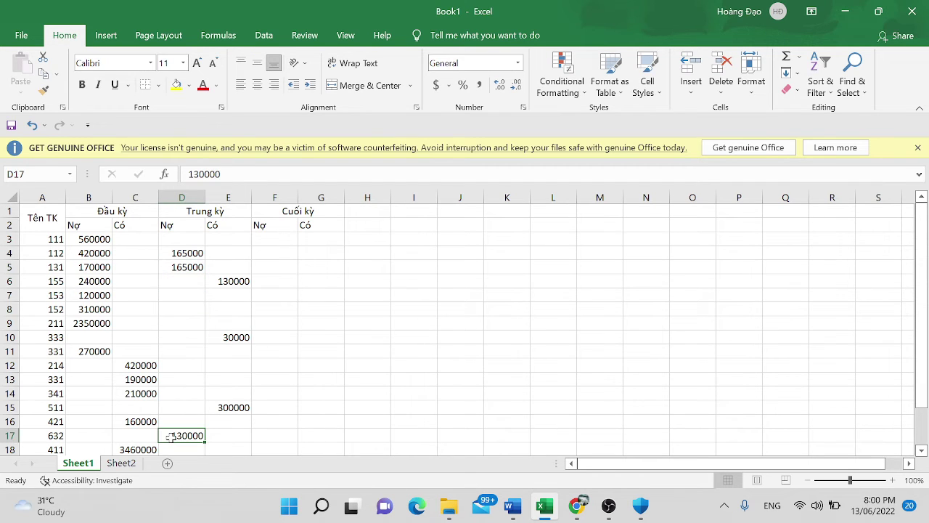
key("F2")
key("Home")
type("=")
key("Return")
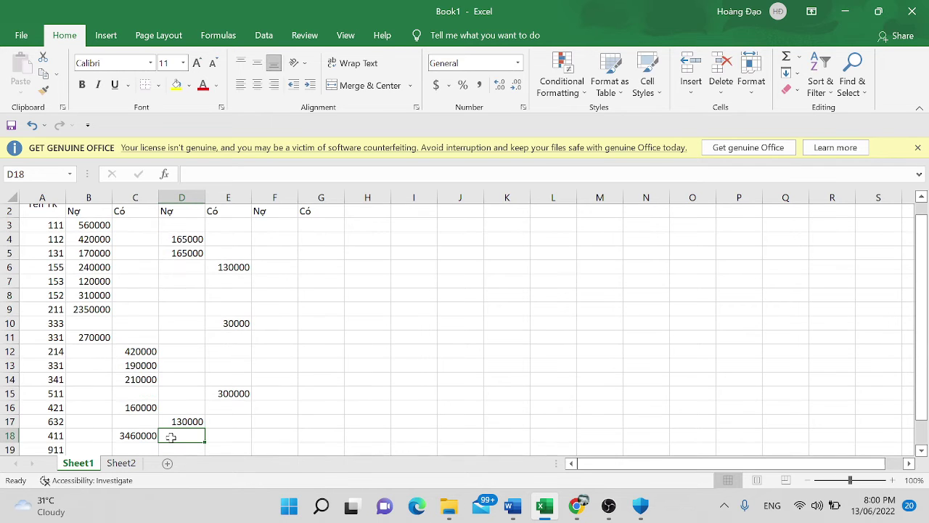
- Turn the mid-period Có amounts of accounts 155 and 333 into the formulas =130000 and =30000
left_click(218, 267)
key("F2")
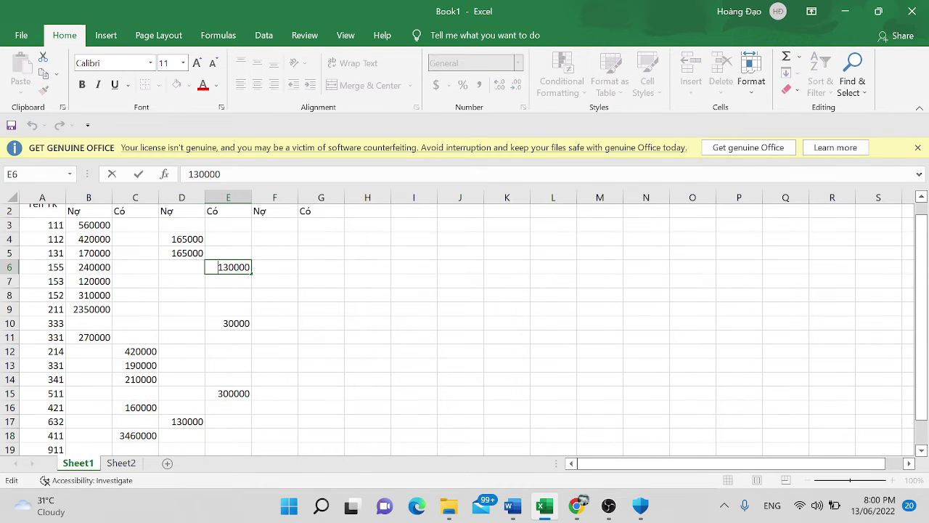
key("Return")
left_click(216, 323)
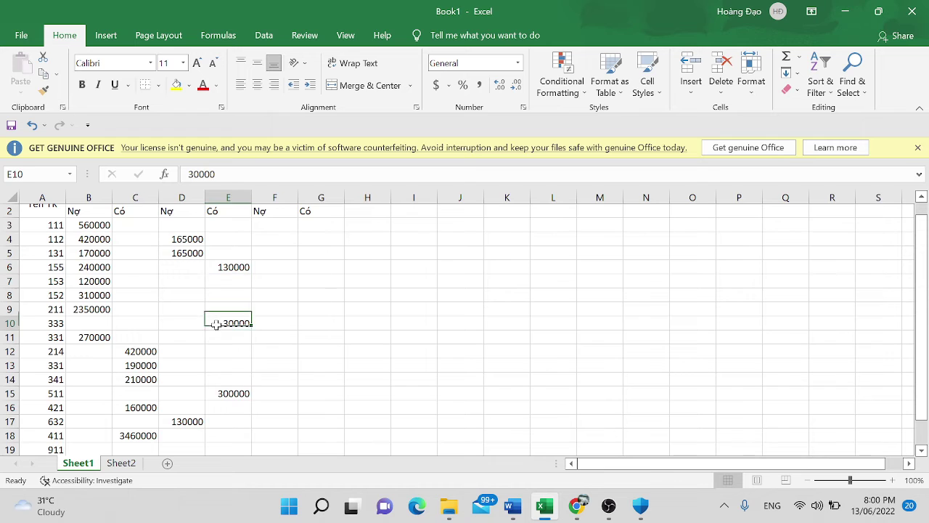
key("F2")
type("=")
key("Return")
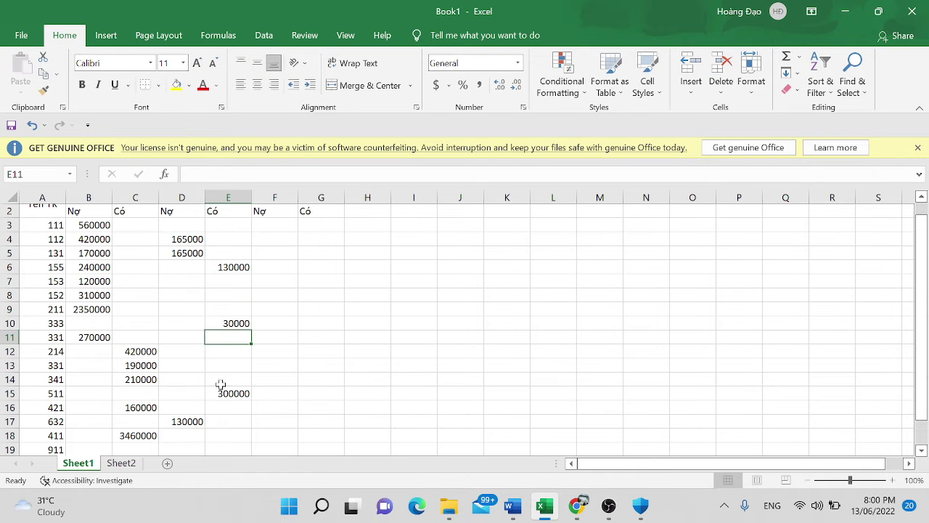
- Turn account 511's mid-period Có amount into the formula =300000
key("Down")
key("Down")
key("Down")
key("Down")
key("F2")
key("Home")
type("=")
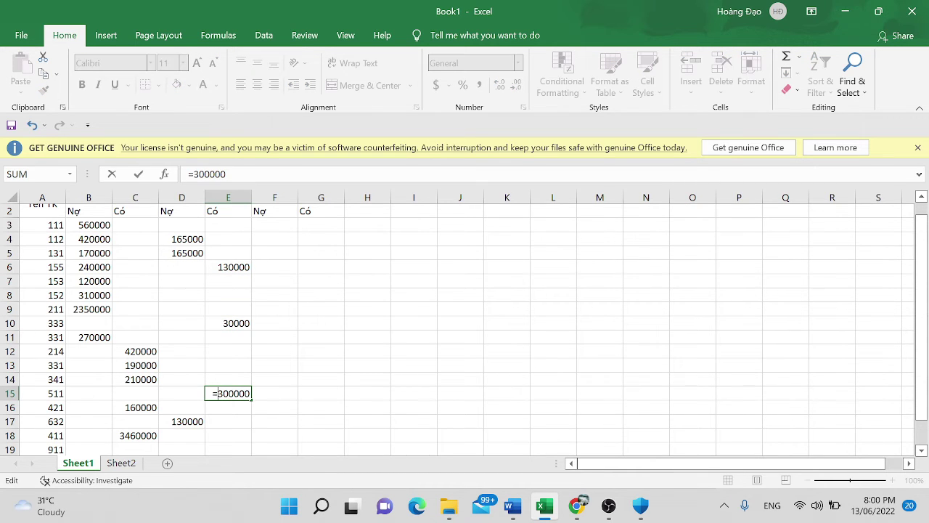
key("Return")
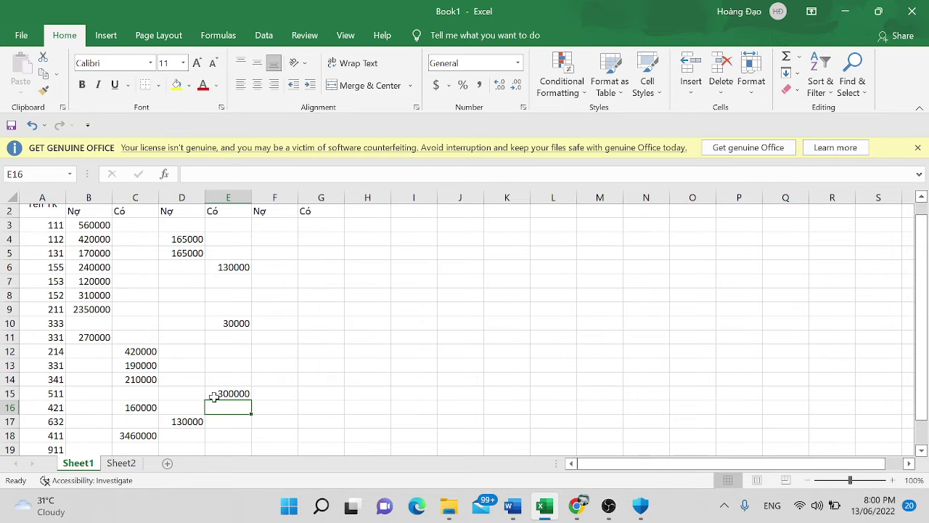
- Copy account 331's amount of 220000 from transaction 2 in Sheet2 into its mid-period Có cell E11 in Sheet1
scroll(214, 395, "up", 1)
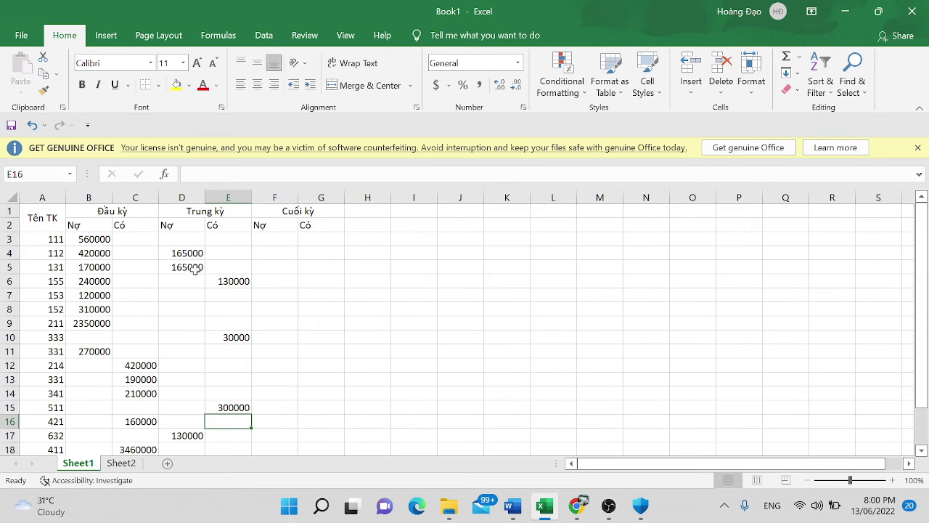
left_click(117, 466)
scroll(174, 363, "down", 1)
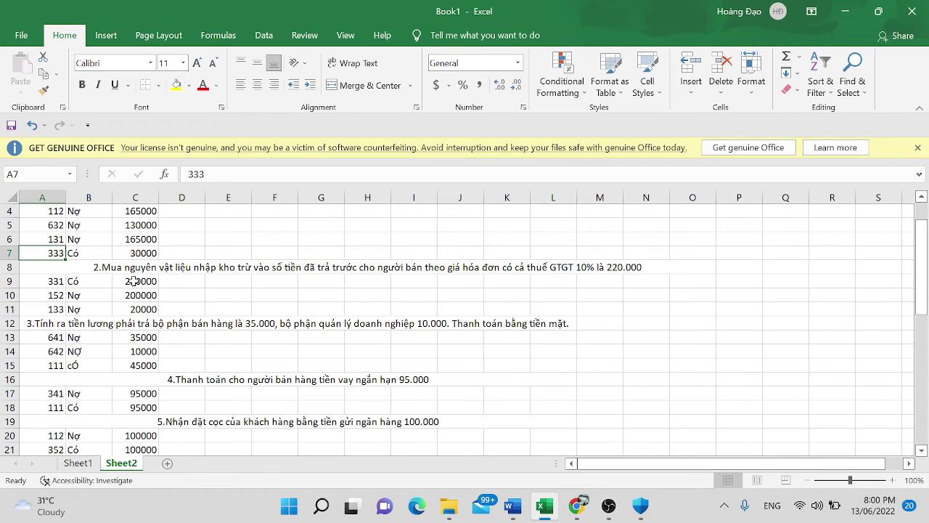
left_click(133, 281)
key("ctrl+c")
left_click(77, 462)
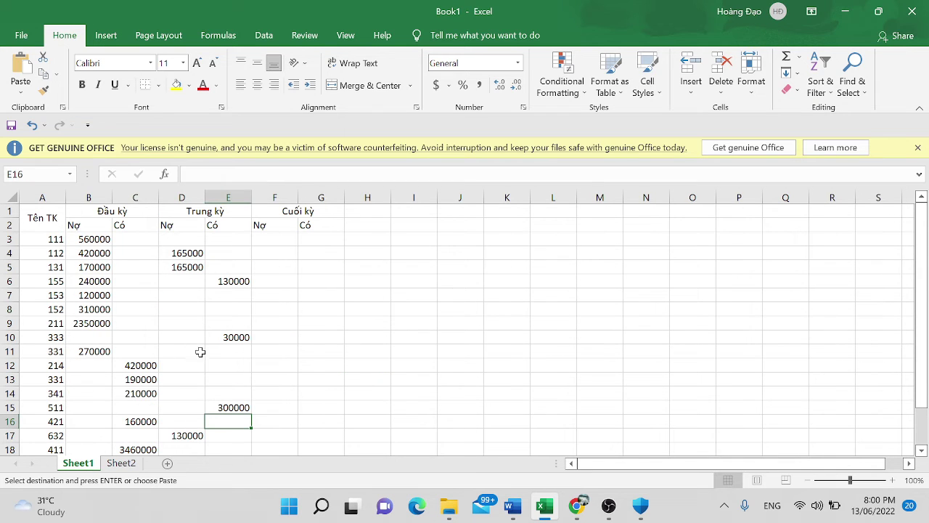
left_click(229, 351)
key("ctrl+v")
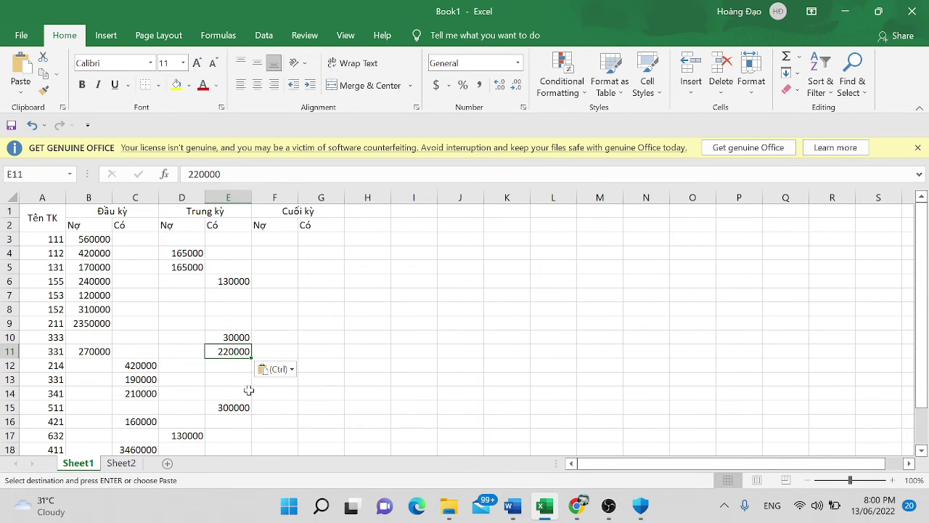
key("Escape")
left_click(208, 362)
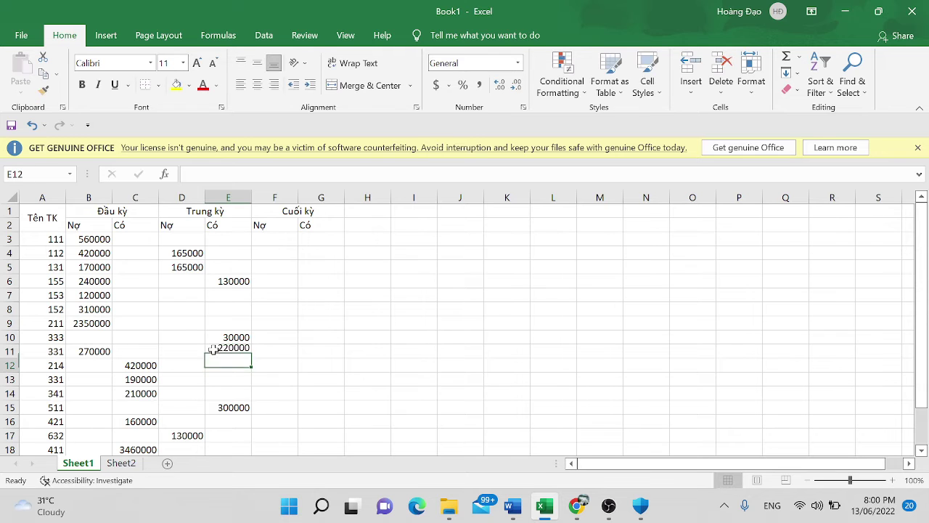
- Copy account 152's amount of 200000 from transaction 2 in Sheet2 into its mid-period Nợ cell D8 in Sheet1
left_click(129, 467)
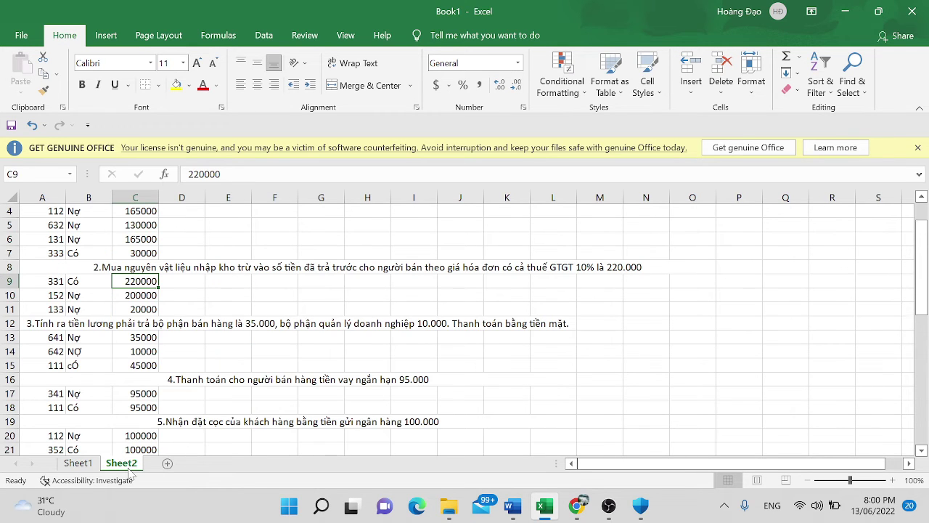
left_click(135, 294)
key("ctrl+c")
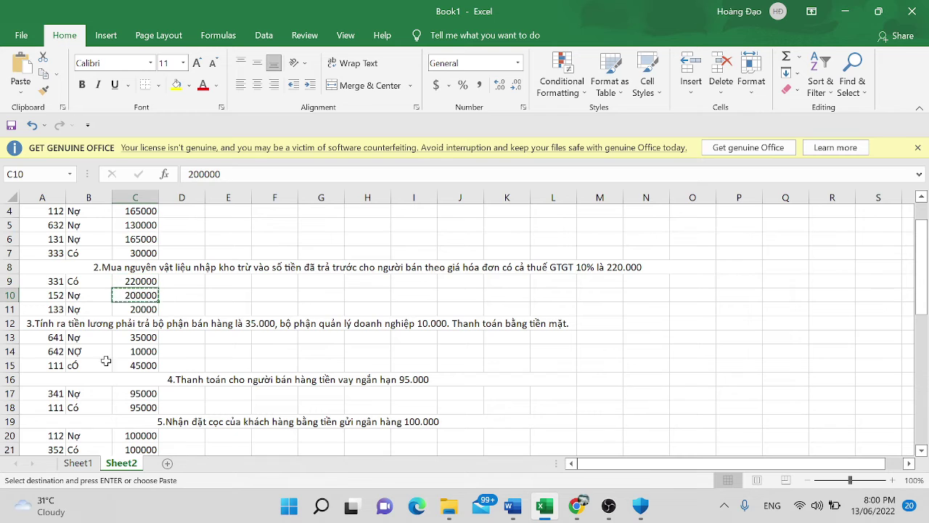
left_click(79, 464)
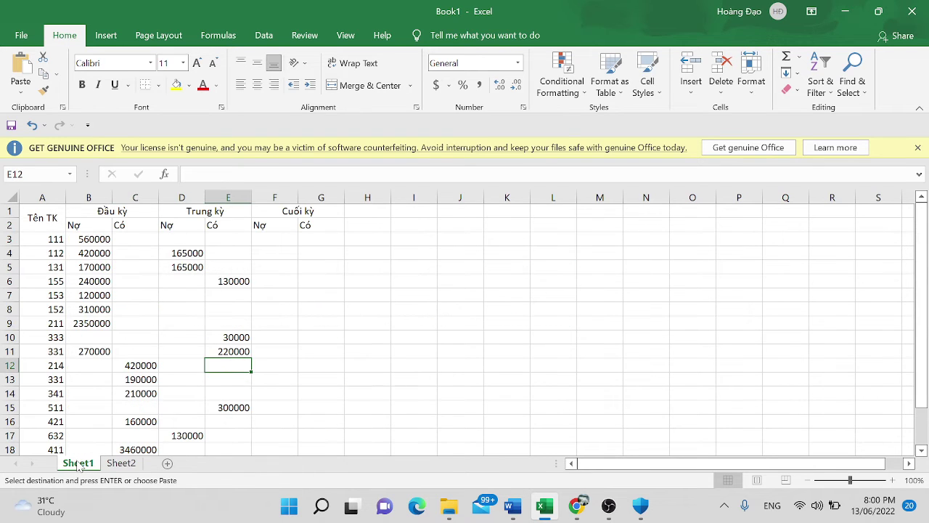
left_click(176, 309)
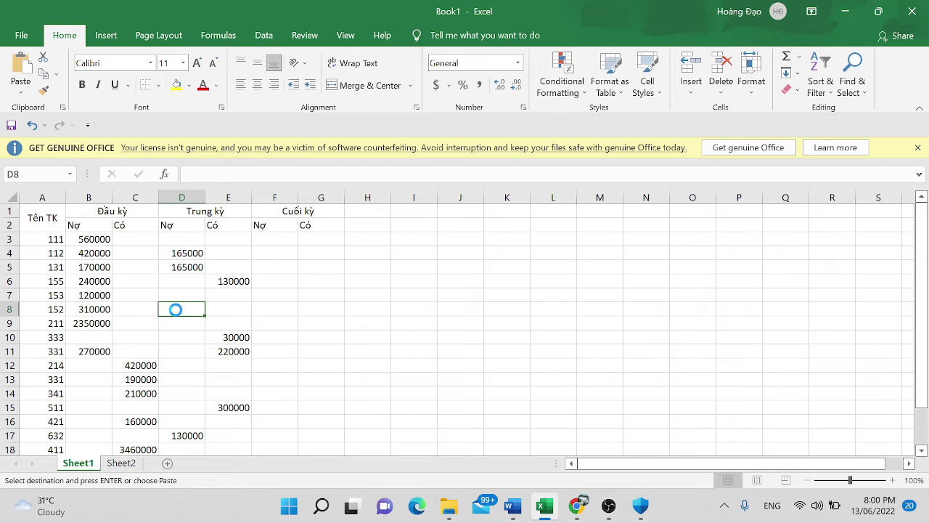
key("ctrl+v")
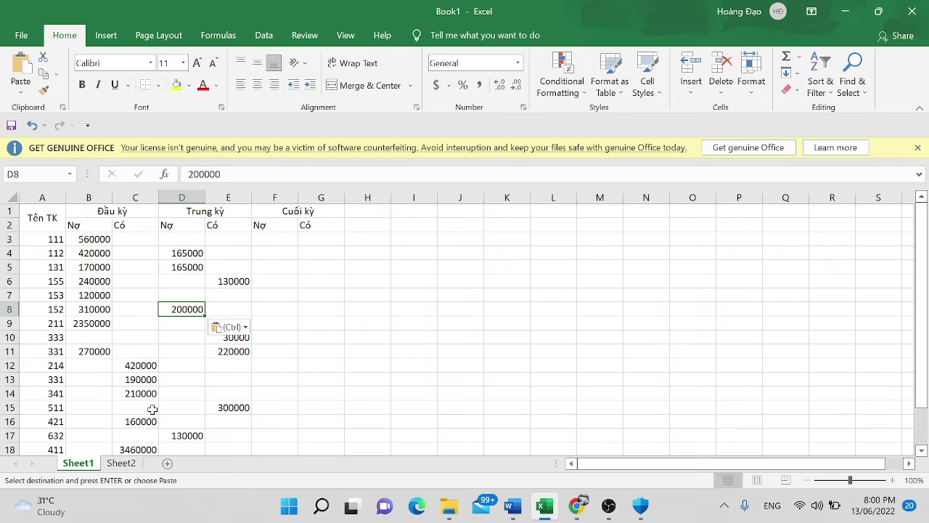
left_click(121, 463)
left_click(149, 312)
key("ctrl+c")
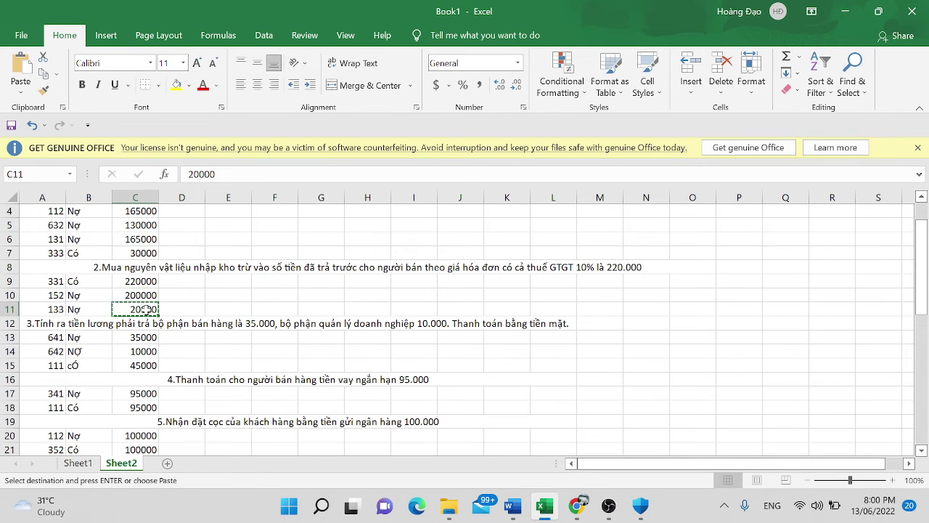
left_click(87, 465)
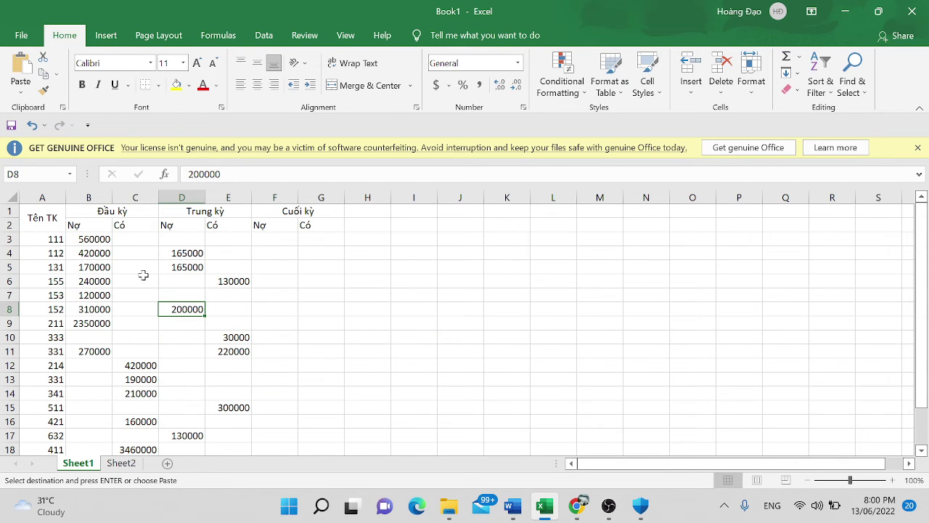
left_click(182, 295)
left_click(143, 283)
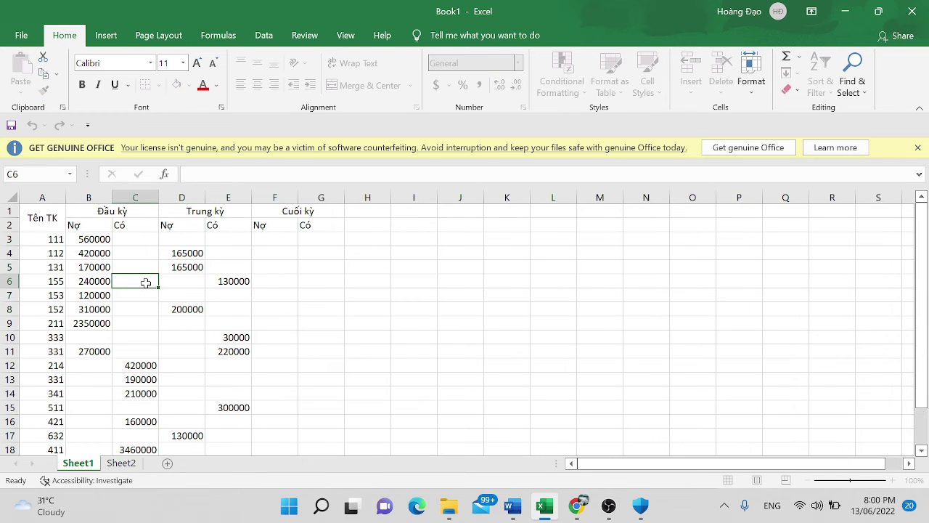
- Insert a new row above account 155 in Sheet1 and enter account 133 in column A
left_click(10, 281)
right_click(10, 283)
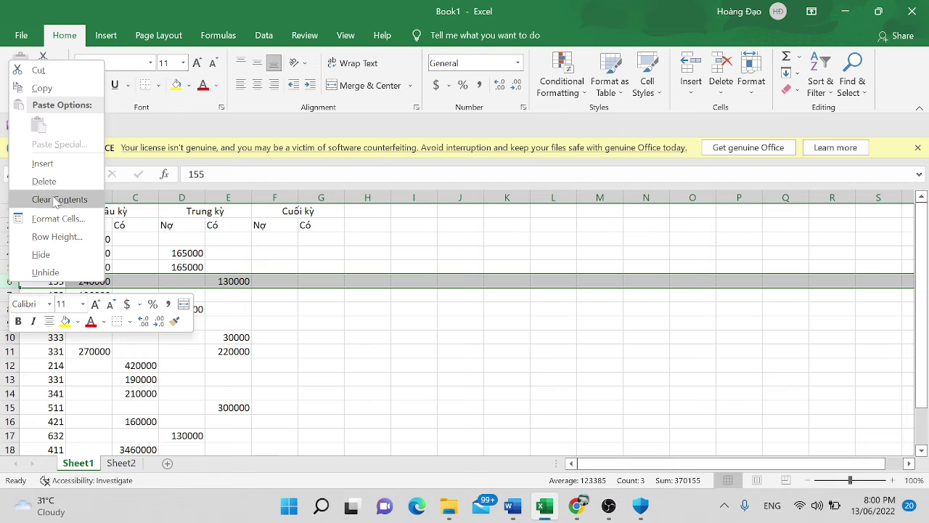
left_click(42, 163)
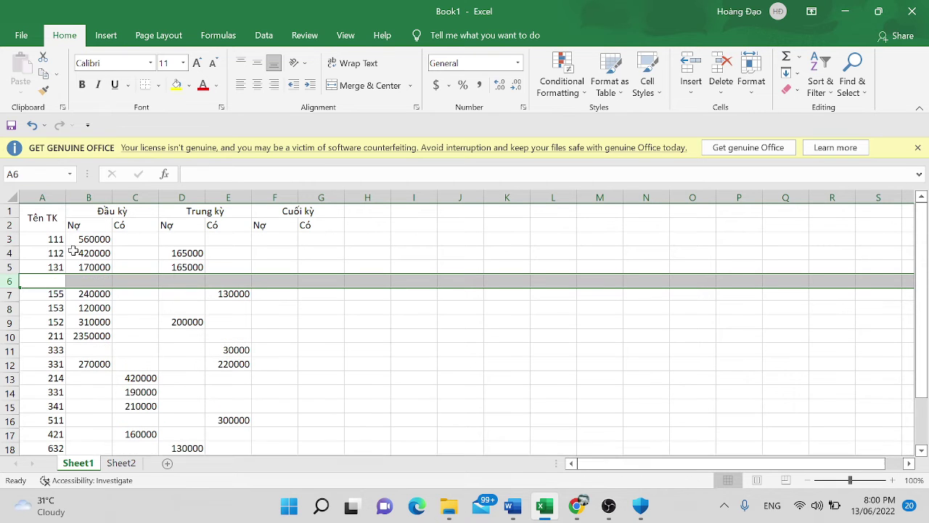
left_click(49, 283)
type("133")
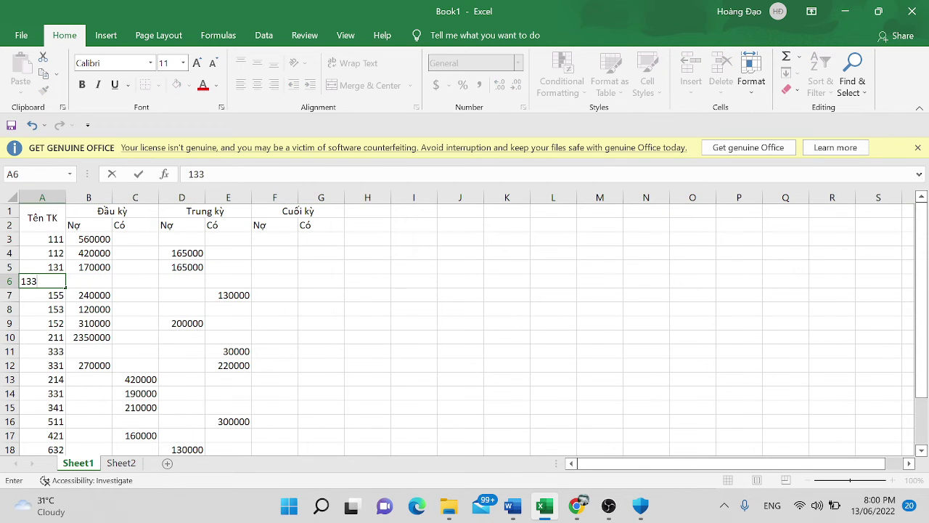
key("Tab")
- Enter account 133's transaction 2 amount in its mid-period Nợ cell D6 in Sheet1 as the formula =20000
key("Tab")
key("Tab")
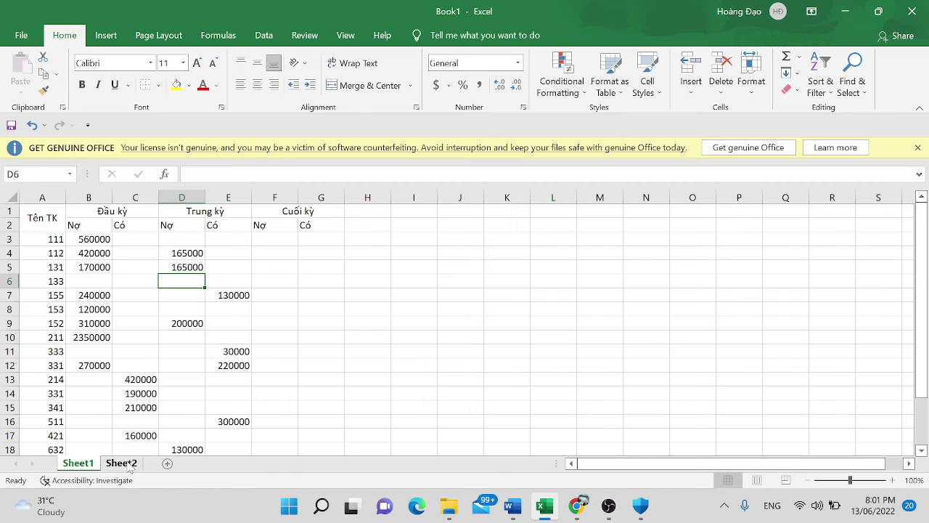
left_click(121, 463)
key("ctrl+c")
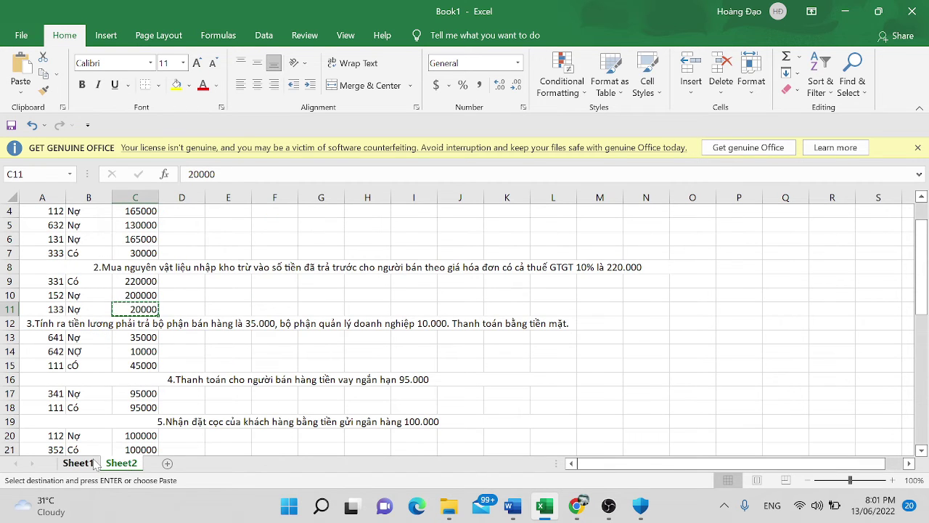
left_click(93, 463)
type("=")
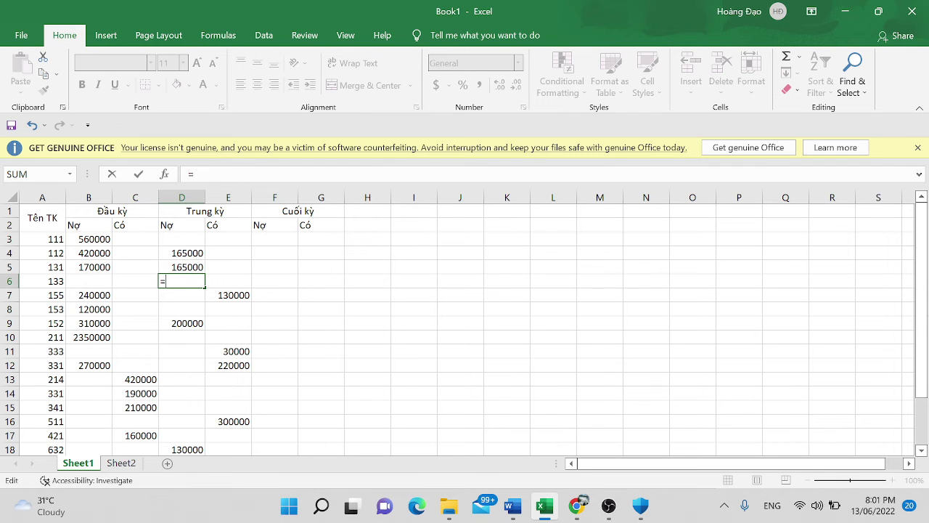
left_click(121, 463)
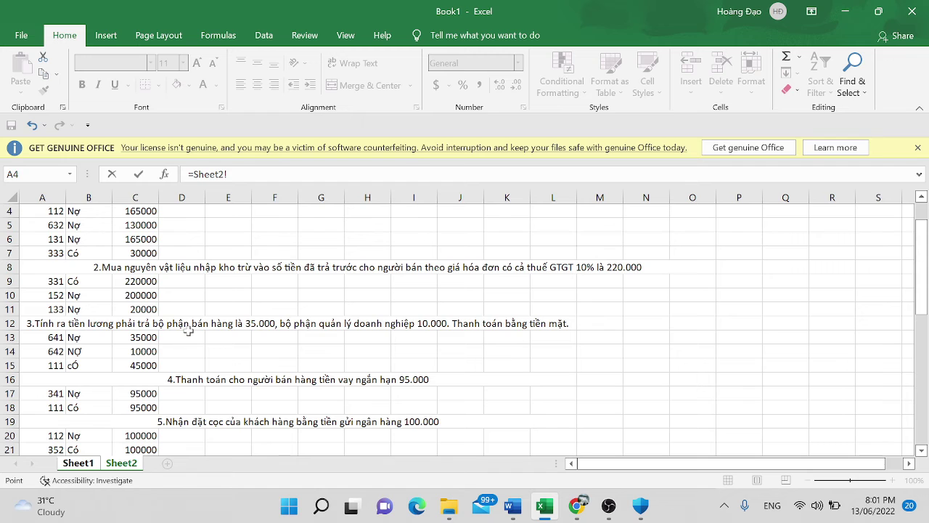
left_click(92, 465)
key("BackSpace")
key("BackSpace")
key("BackSpace")
key("BackSpace")
key("BackSpace")
key("BackSpace")
key("BackSpace")
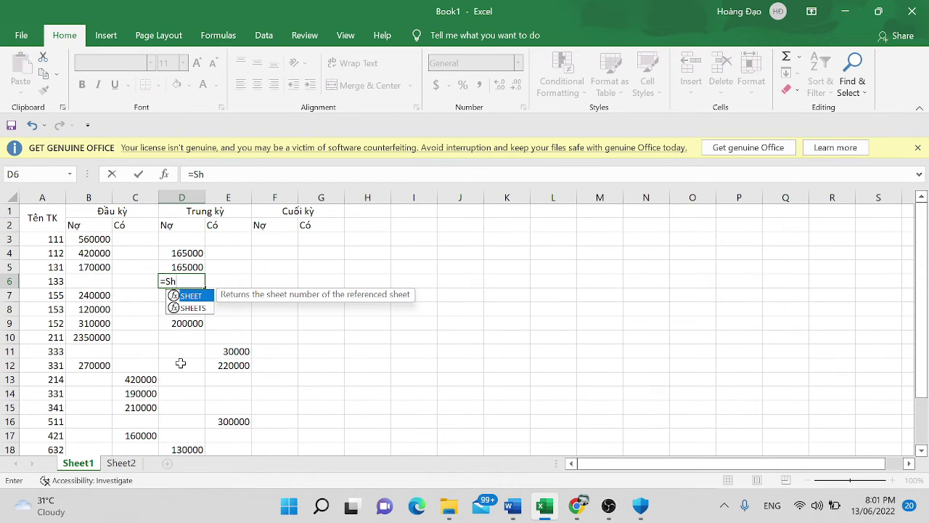
type("20000")
key("Return")
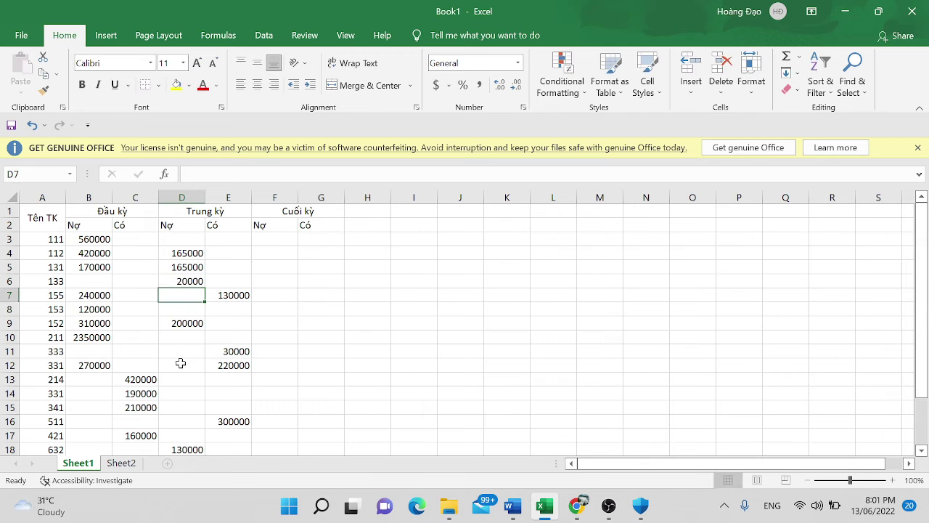
scroll(230, 353, "down", 4)
scroll(236, 354, "up", 4)
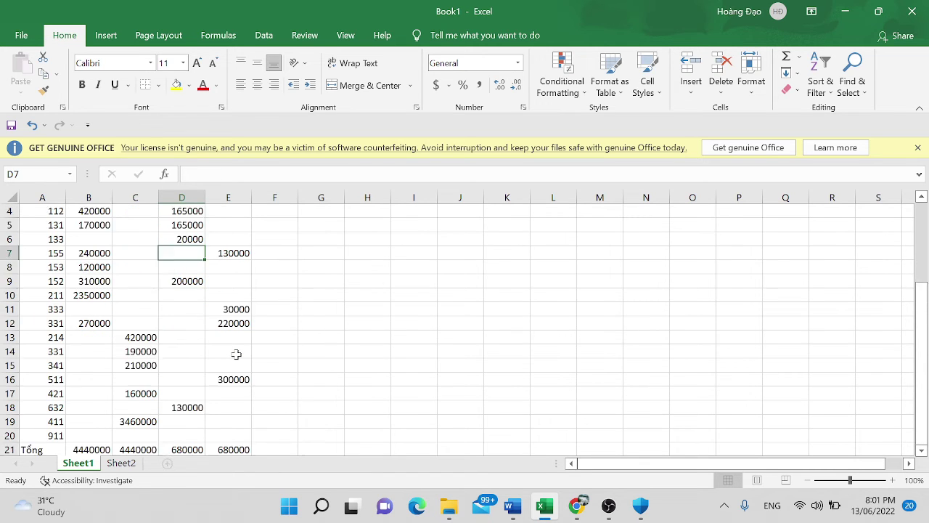
- Insert a new row above account 632 in Sheet1 and enter account 641 from transaction 3 in column A
left_click(121, 463)
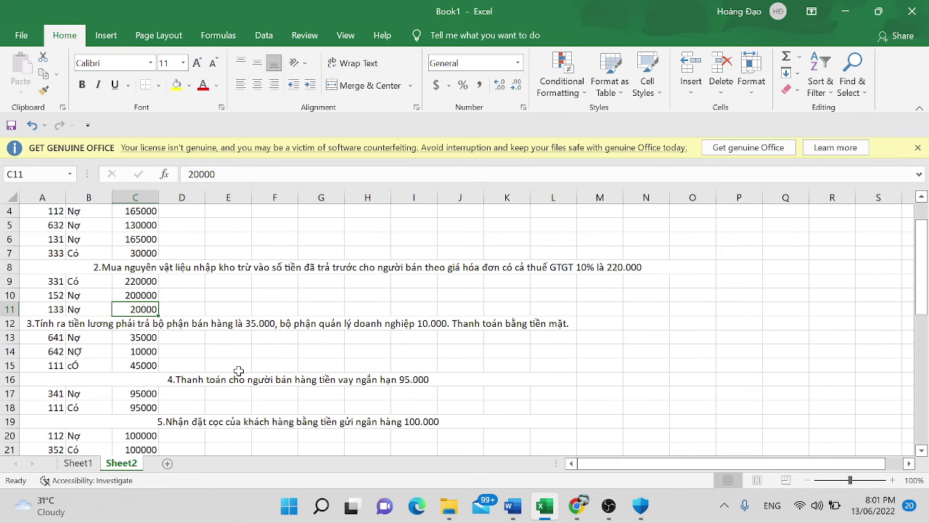
scroll(239, 371, "down", 1)
scroll(239, 371, "down", 1)
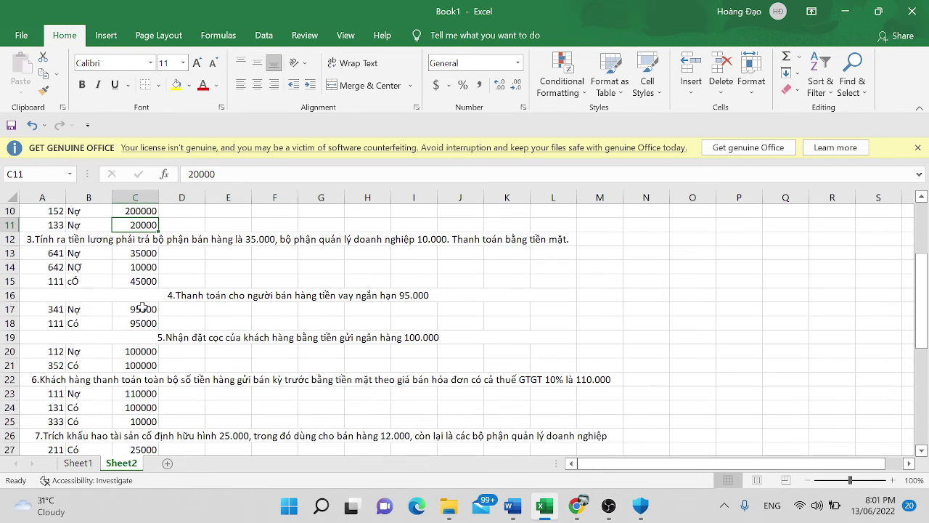
left_click(132, 251)
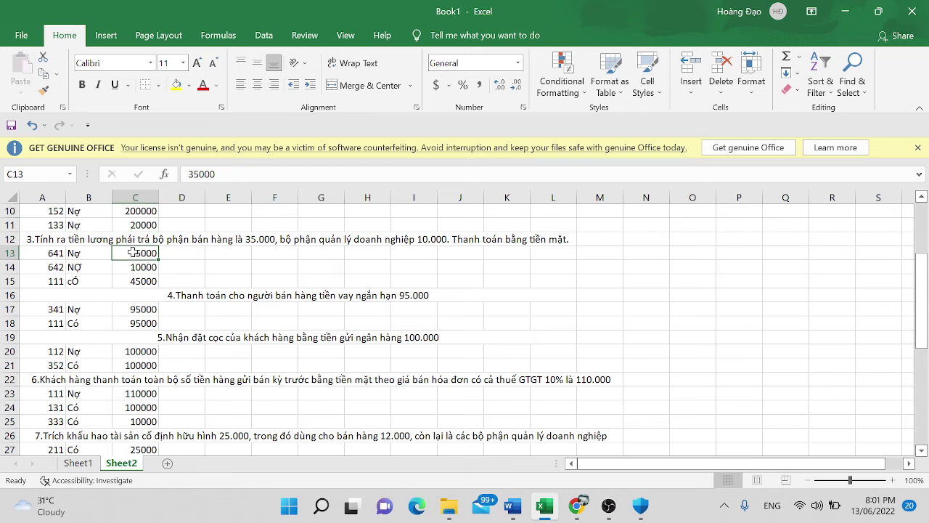
left_click(83, 464)
scroll(160, 392, "down", 2)
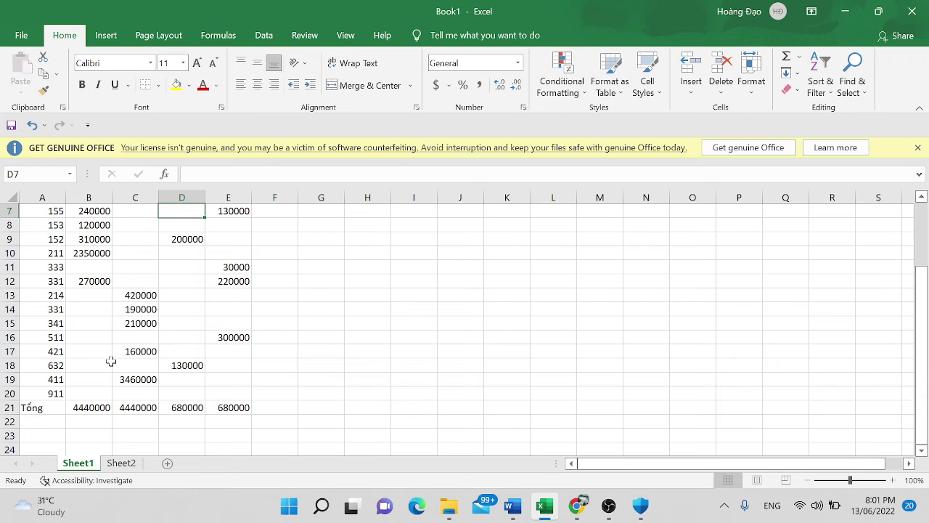
scroll(110, 361, "up", 1)
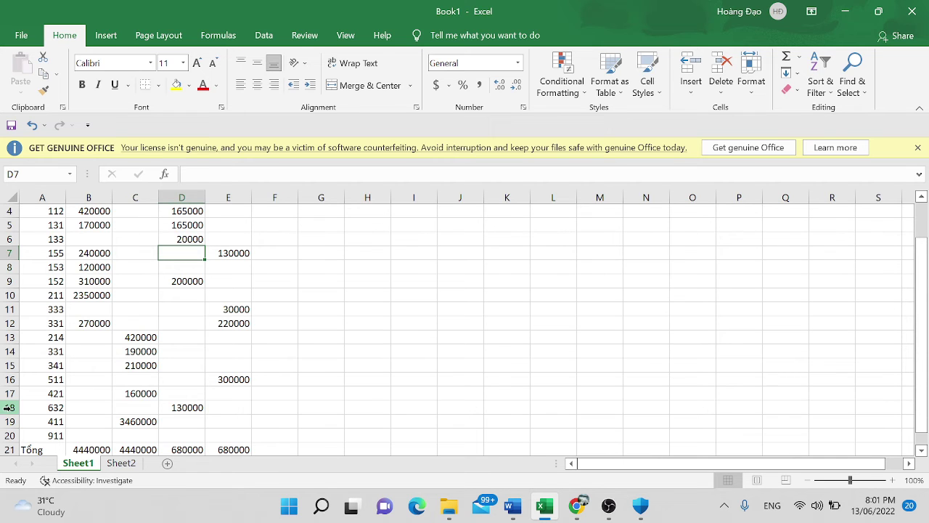
left_click(9, 407)
right_click(9, 407)
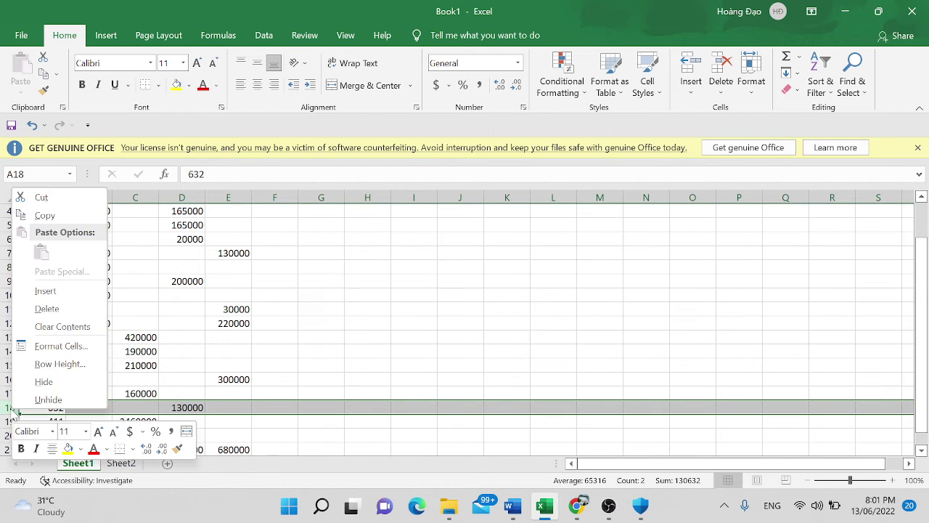
left_click(45, 291)
type("6")
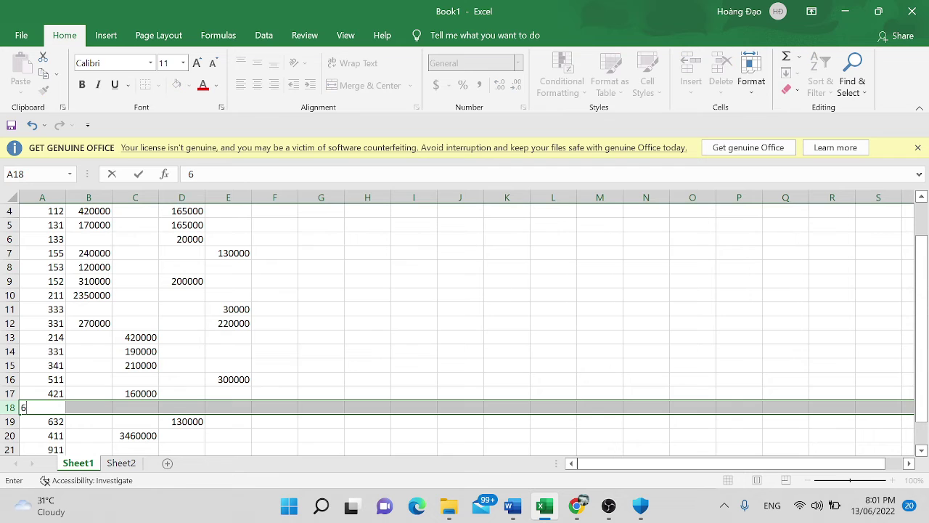
type("141")
key("BackSpace")
key("BackSpace")
key("BackSpace")
type("41")
key("Tab")
- Copy account 641's amount of 35000 from transaction 3 in Sheet2 into its mid-period Nợ cell D18 in Sheet1
key("Right")
key("Right")
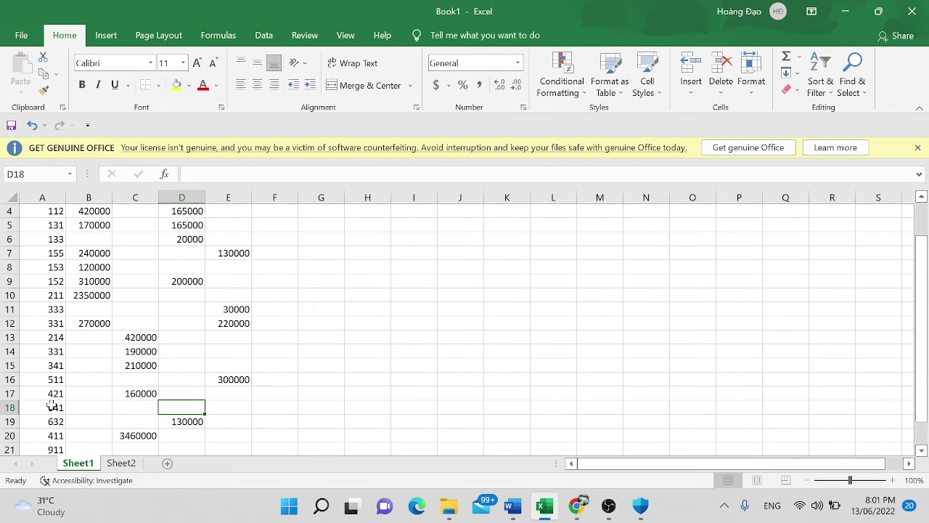
left_click(121, 463)
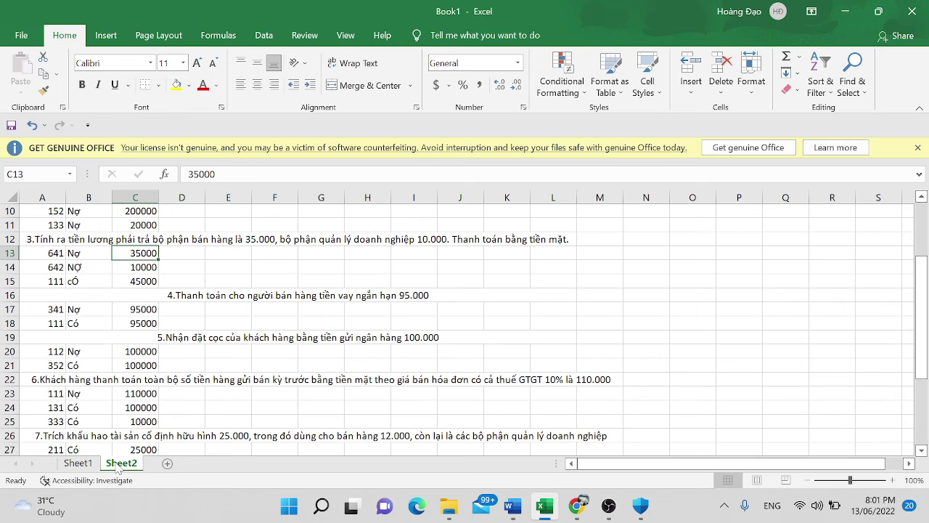
key("ctrl+c")
left_click(78, 463)
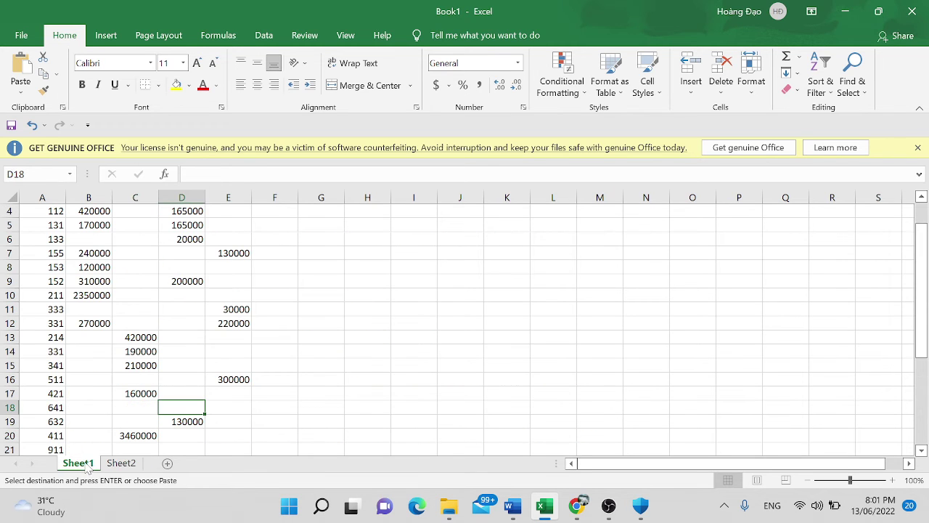
key("ctrl+v")
double_click(173, 407)
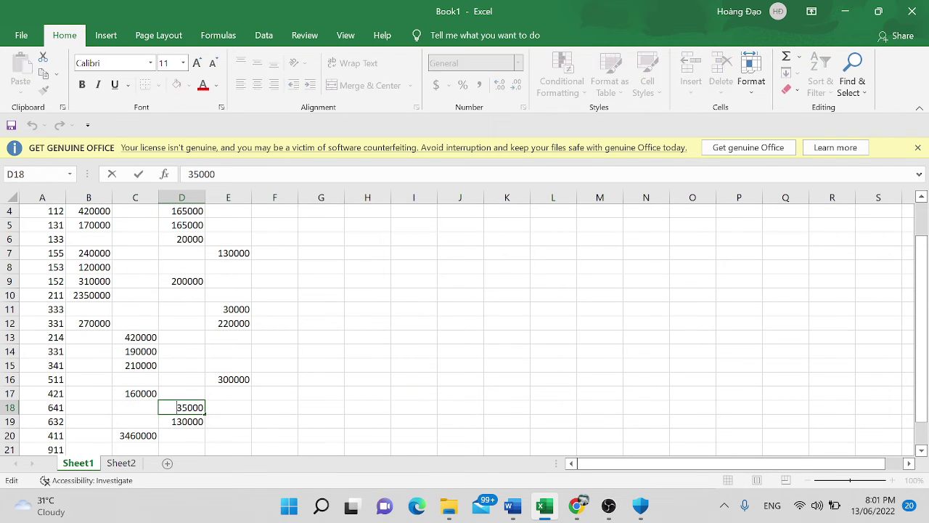
key("Return")
- Insert a new row between accounts 641 and 632 in Sheet1 and enter account 642 in column A
key("alt+Tab")
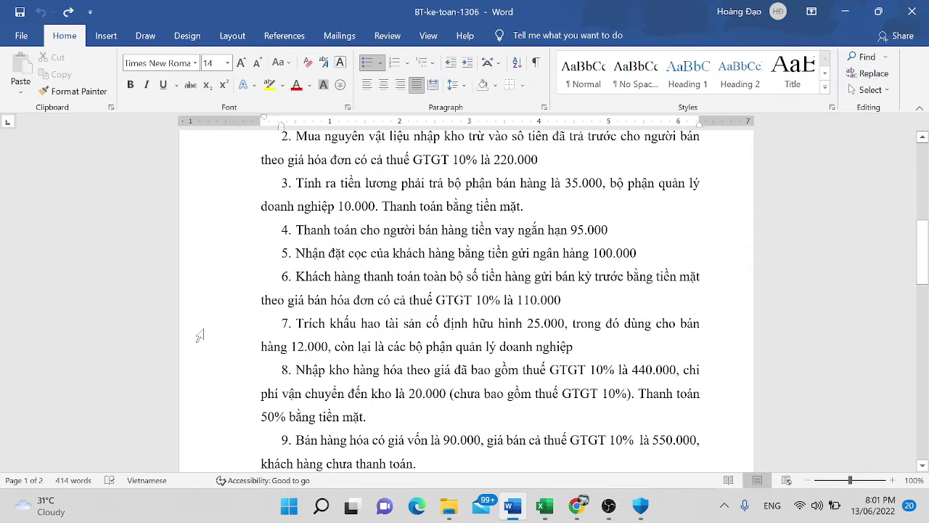
key("alt+Tab")
left_click(116, 463)
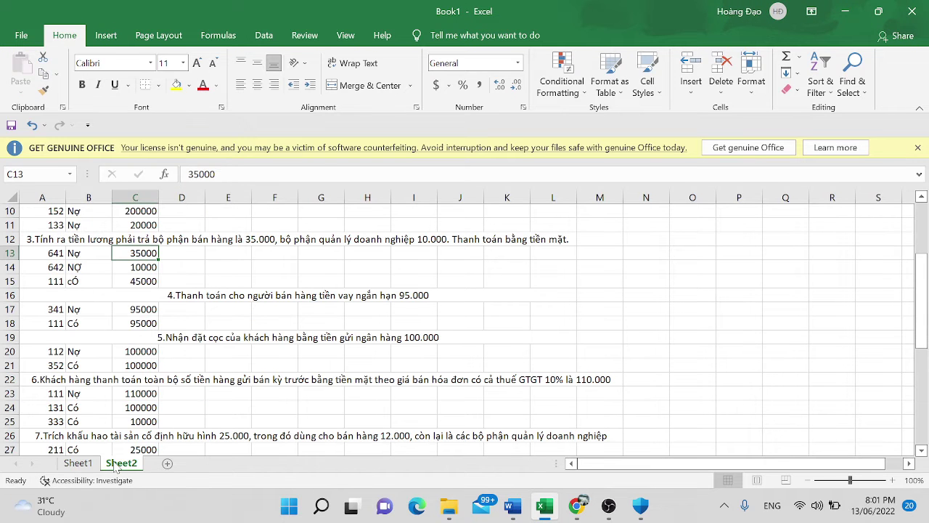
left_click(135, 268)
key("ctrl+c")
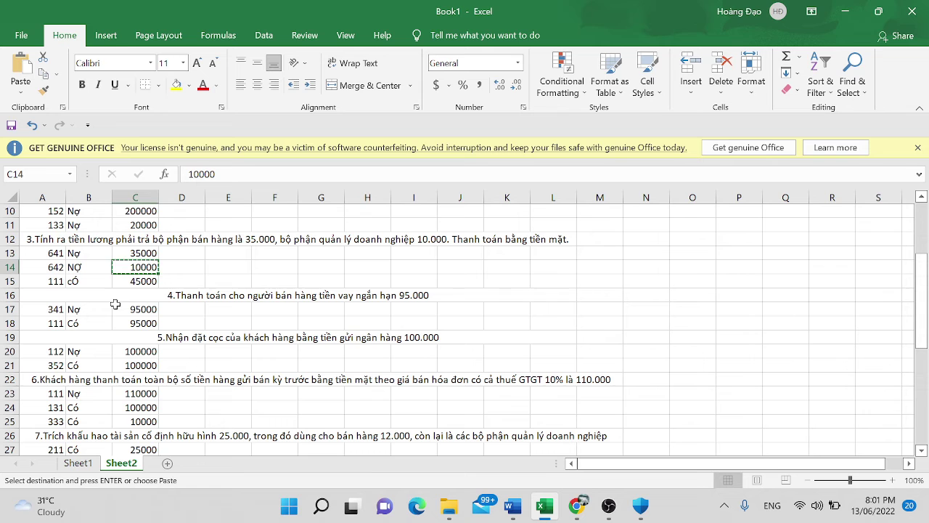
left_click(78, 463)
left_click(276, 406)
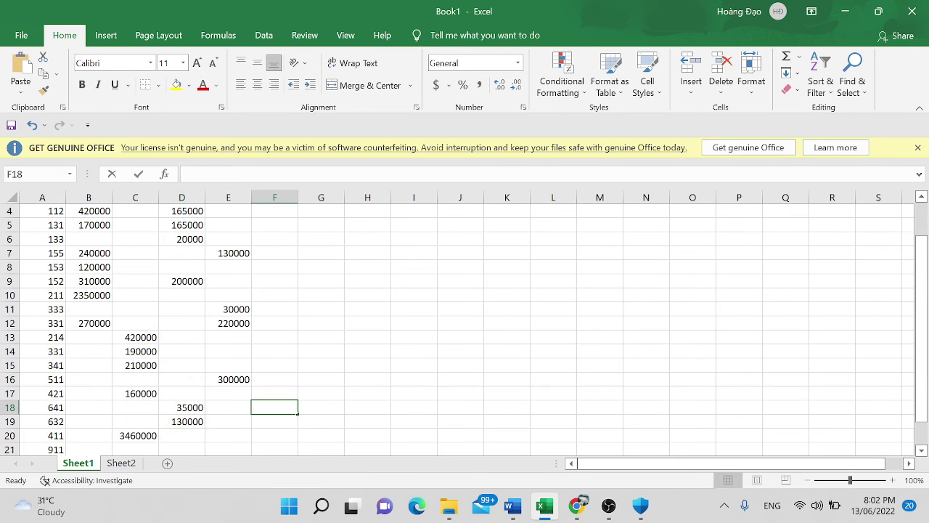
key("F2")
left_click(10, 421)
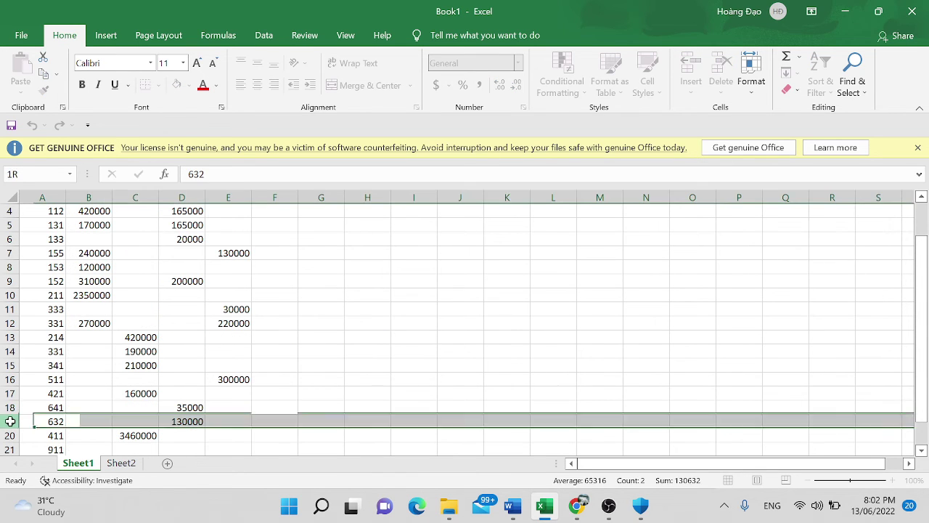
right_click(14, 423)
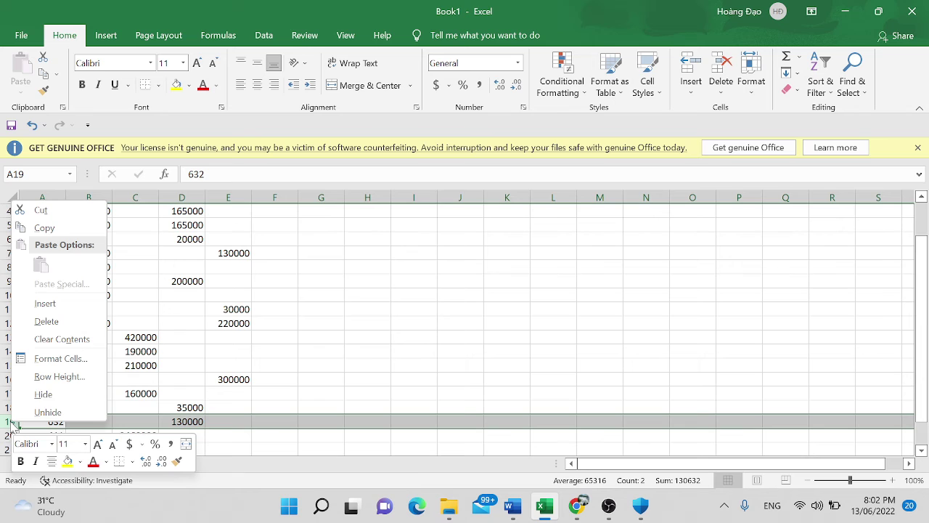
left_click(45, 304)
type("642")
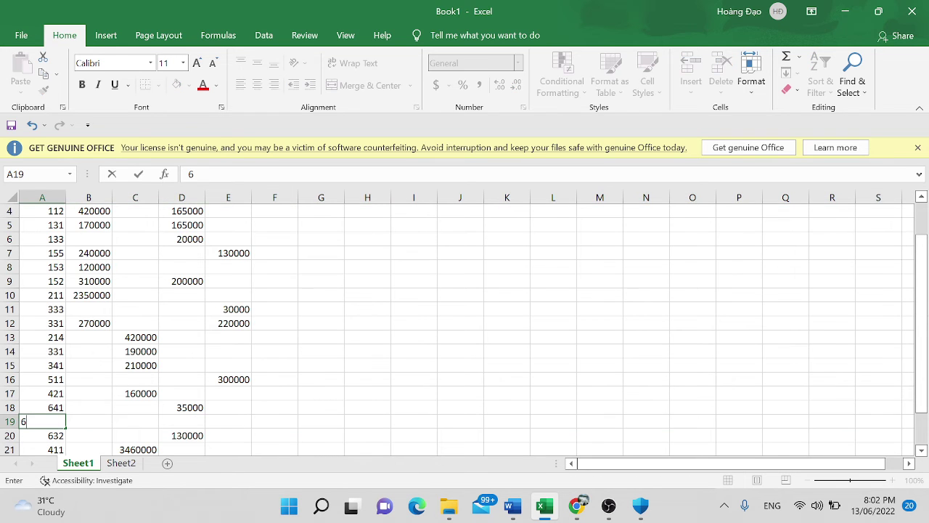
key("Tab")
- Copy account 642's amount from transaction 3 in Sheet2 into its mid-period Nợ cell D19 in Sheet1 and make it the formula =10000
key("Tab")
key("Tab")
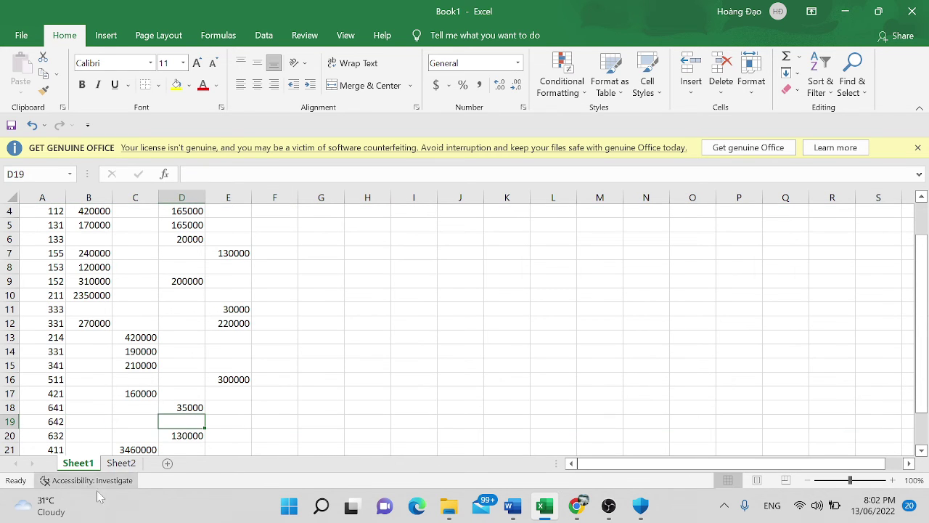
left_click(121, 463)
key("ctrl+c")
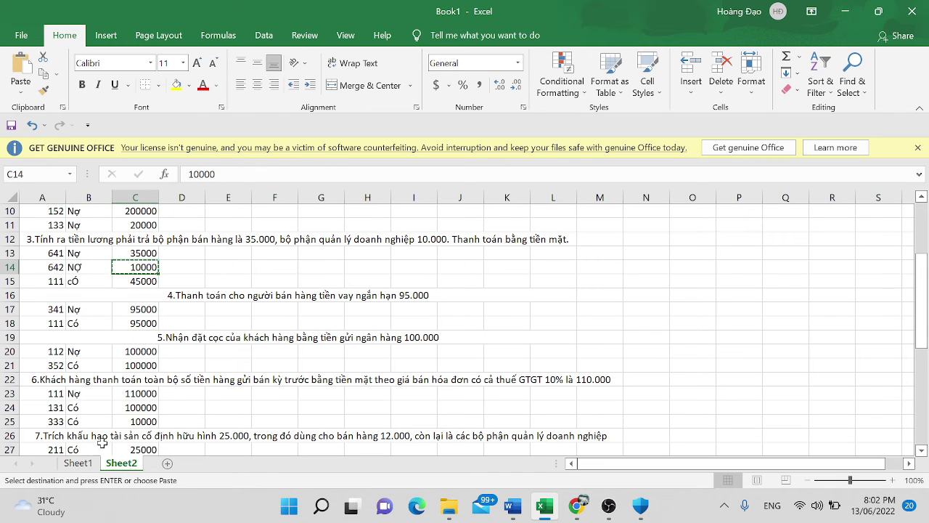
left_click(78, 463)
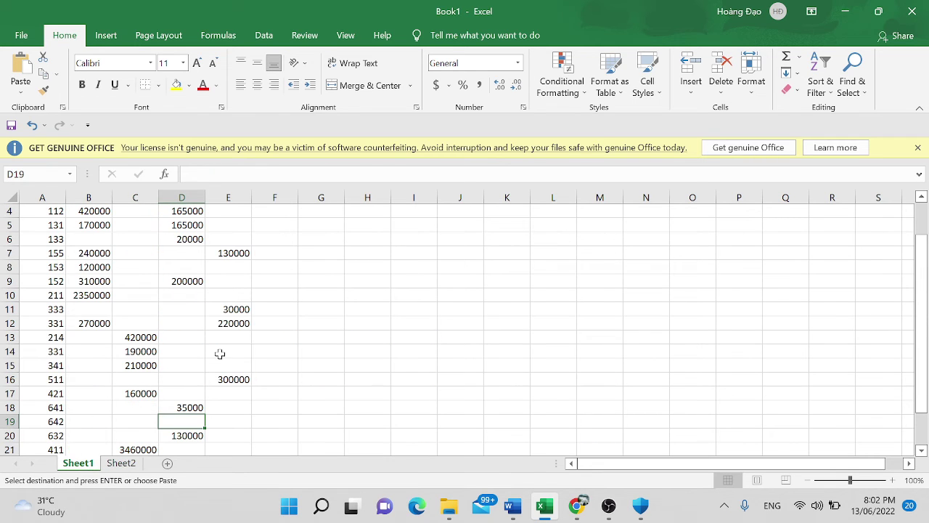
key("ctrl+v")
double_click(177, 421)
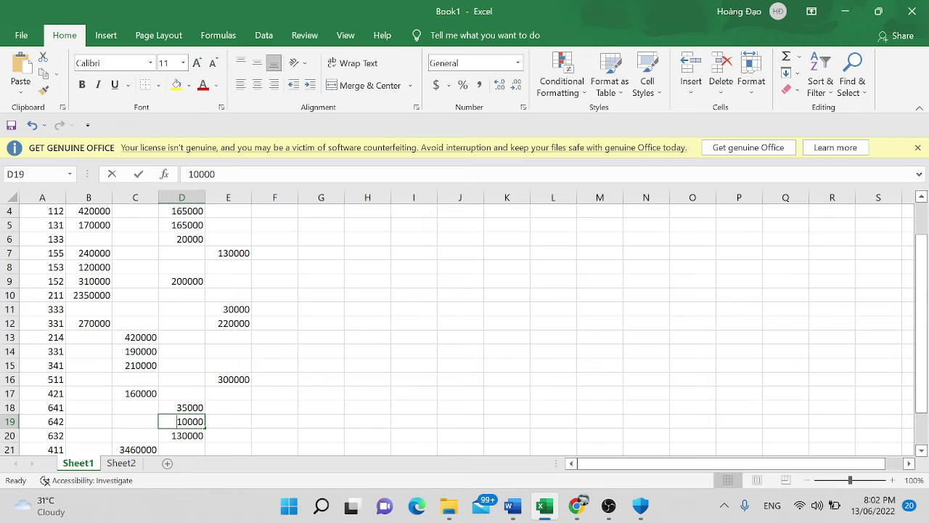
type("=")
key("Tab")
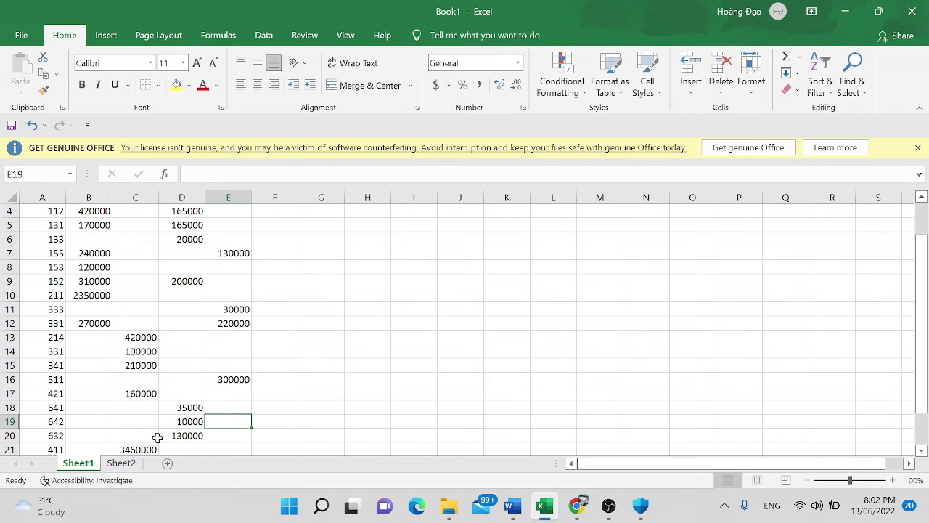
- Copy account 111's amount of 45000 from transaction 3 in Sheet2 into its mid-period Có cell E3 in Sheet1
left_click(174, 421)
left_click(227, 421)
key("alt+Tab")
key("alt+Tab")
left_click(121, 463)
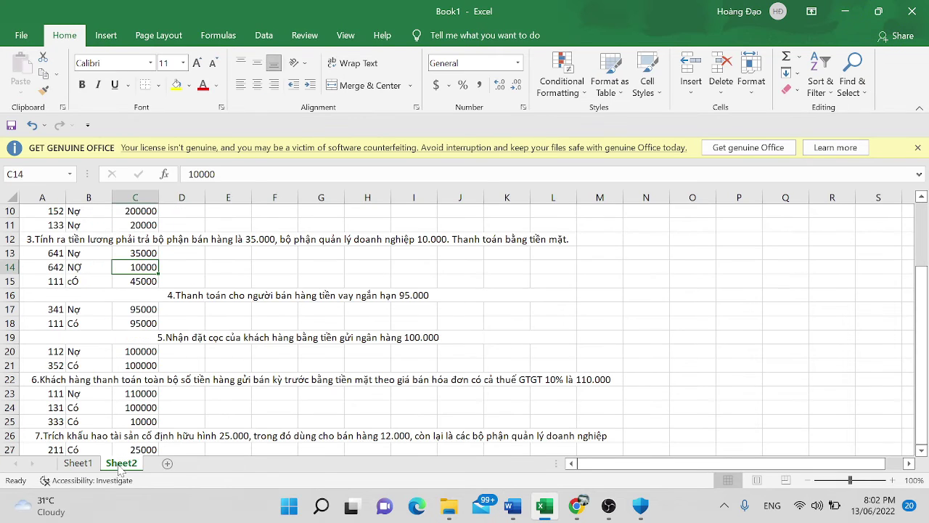
key("Down")
key("ctrl+c")
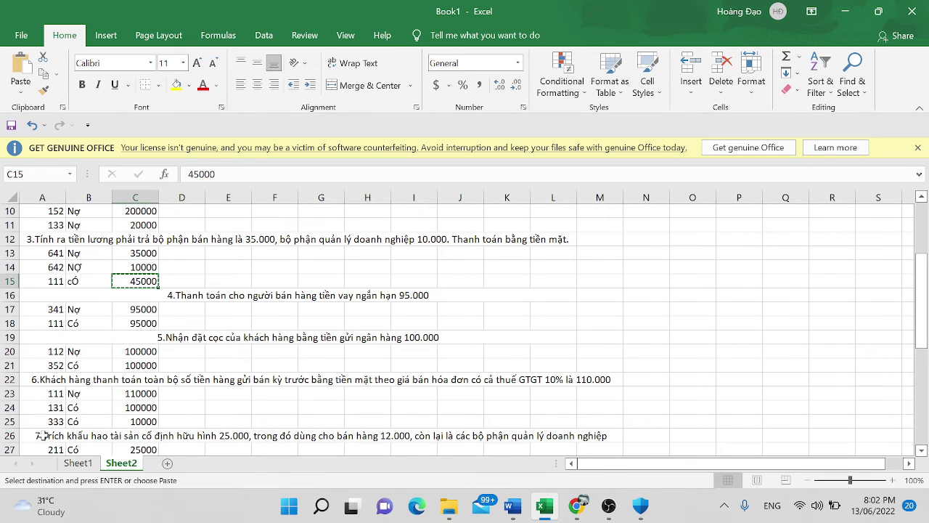
left_click(78, 463)
scroll(234, 334, "up", 1)
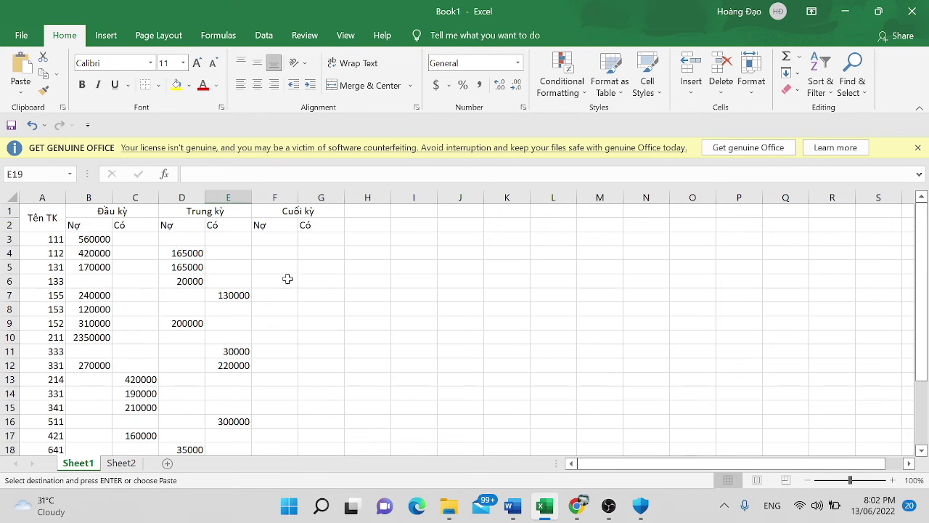
left_click(227, 239)
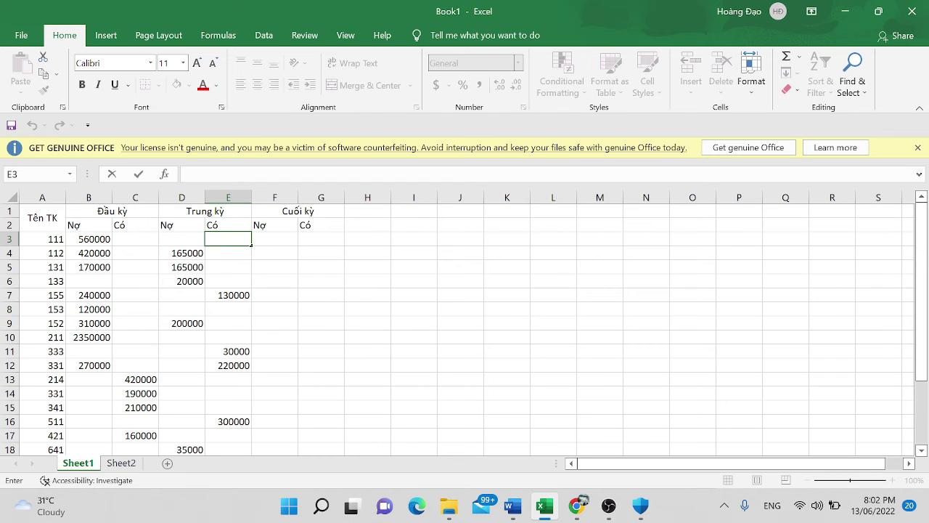
left_click(199, 239)
key("Right")
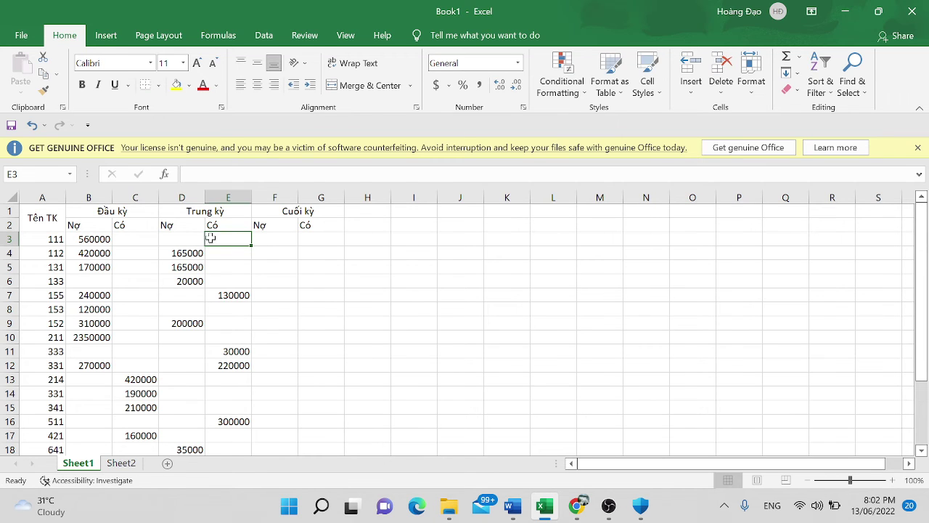
left_click(122, 463)
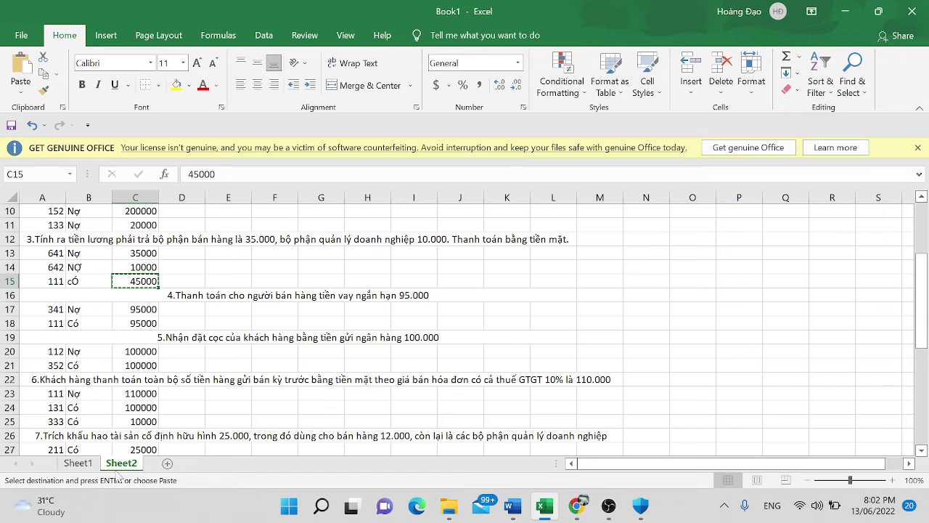
left_click(77, 463)
key("ctrl+v")
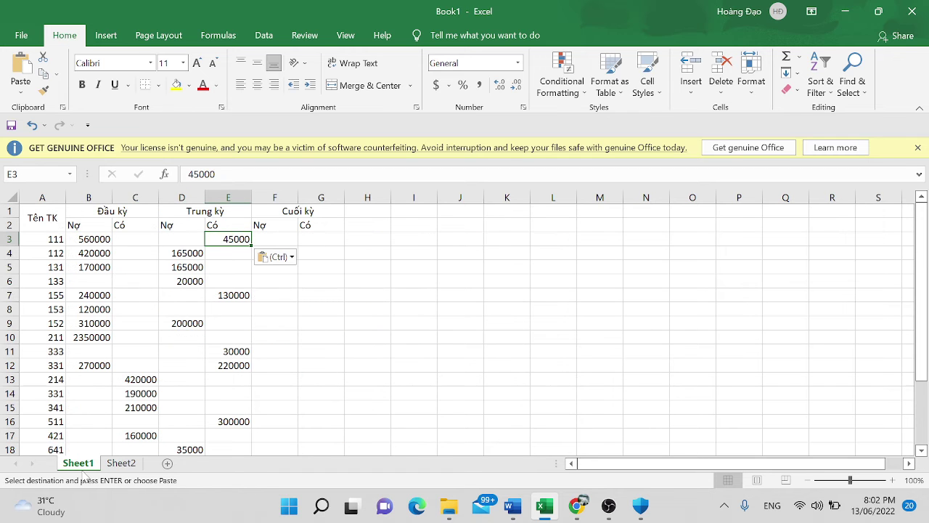
- Turn account 111's mid-period Có value in E3 into the formula =45000 and check the trial balance totals
double_click(220, 238)
type("=")
key("Return")
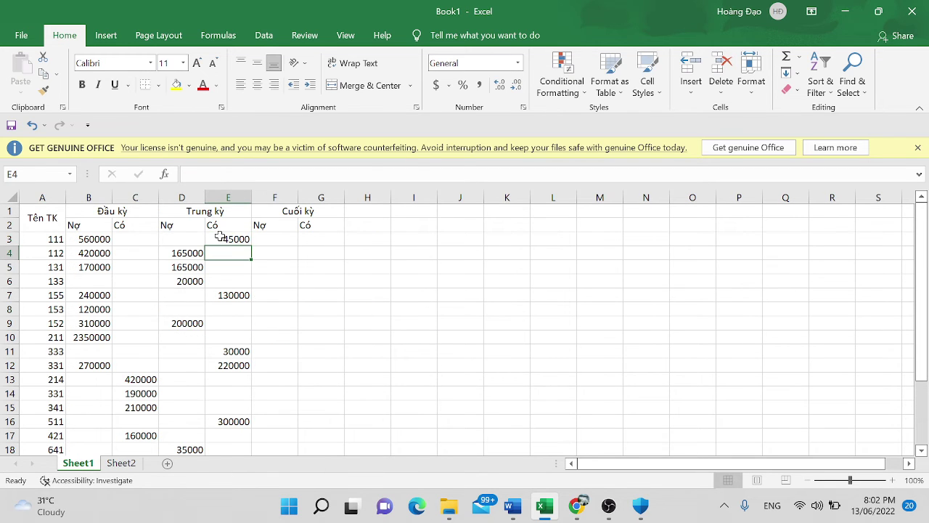
scroll(221, 274, "down", 4)
scroll(221, 274, "up", 4)
- Copy account 341's amount of 95000 from transaction 4 in Sheet2 into its mid-period Nợ cell D15 in Sheet1
left_click(121, 463)
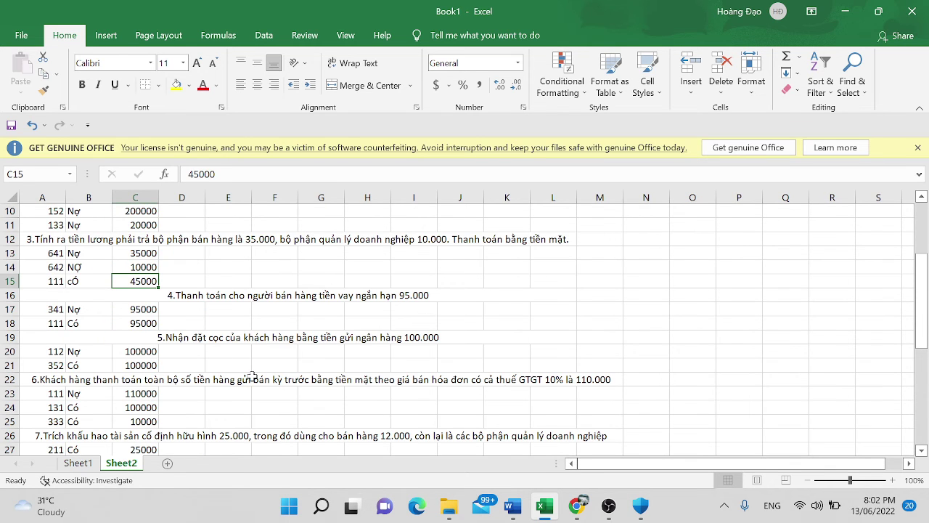
scroll(251, 376, "down", 1)
left_click(144, 268)
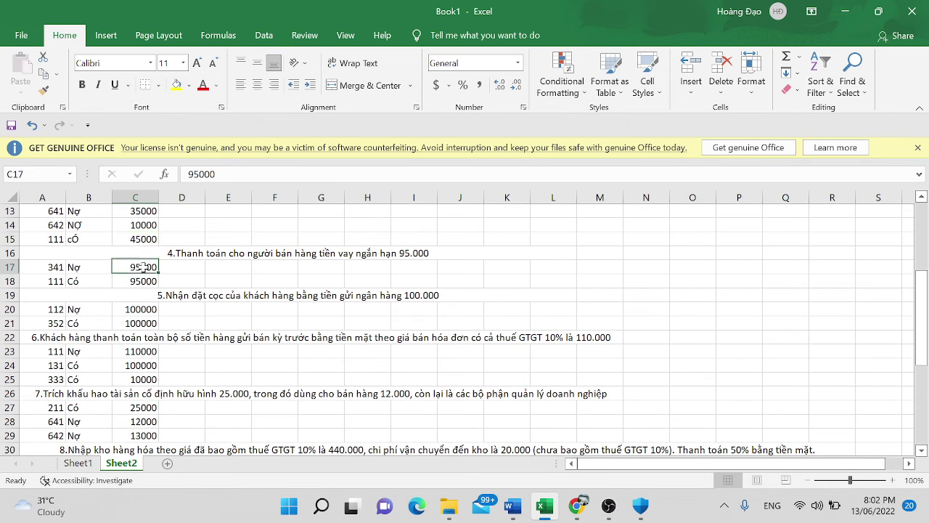
key("ctrl+c")
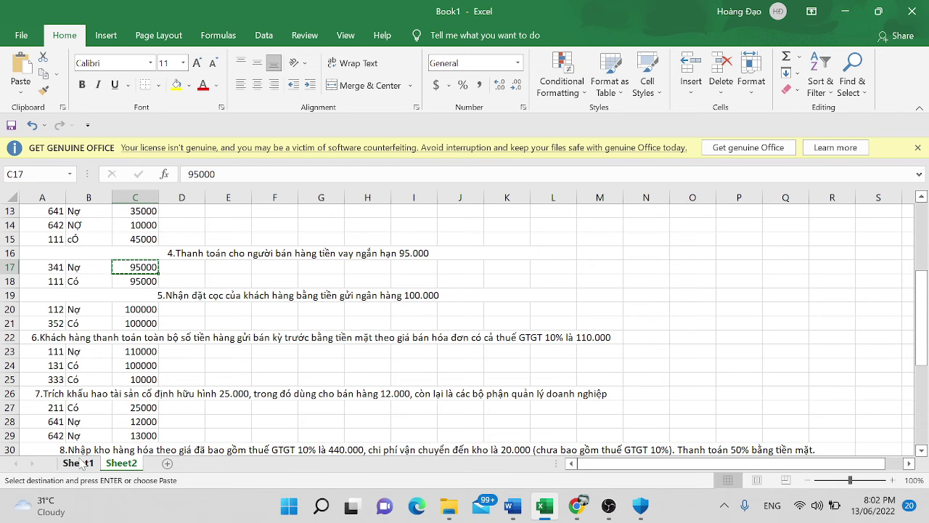
left_click(78, 463)
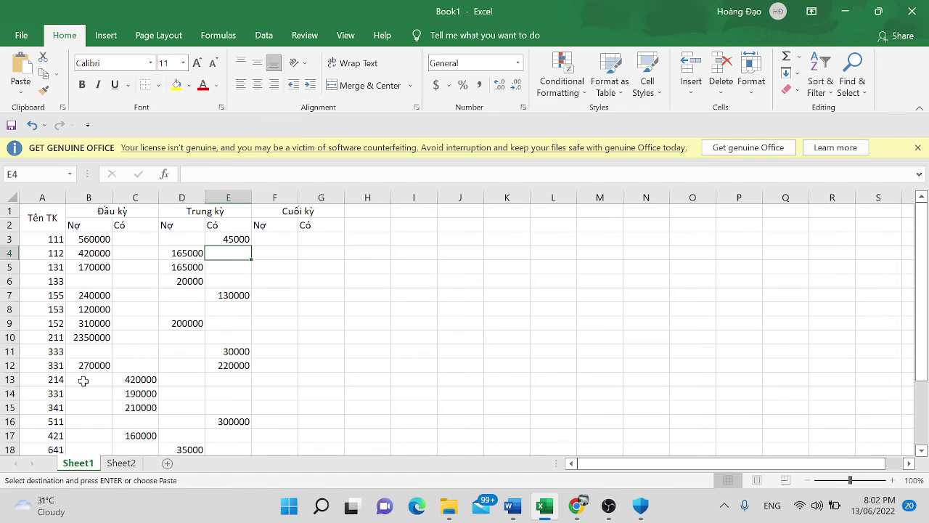
left_click(199, 405)
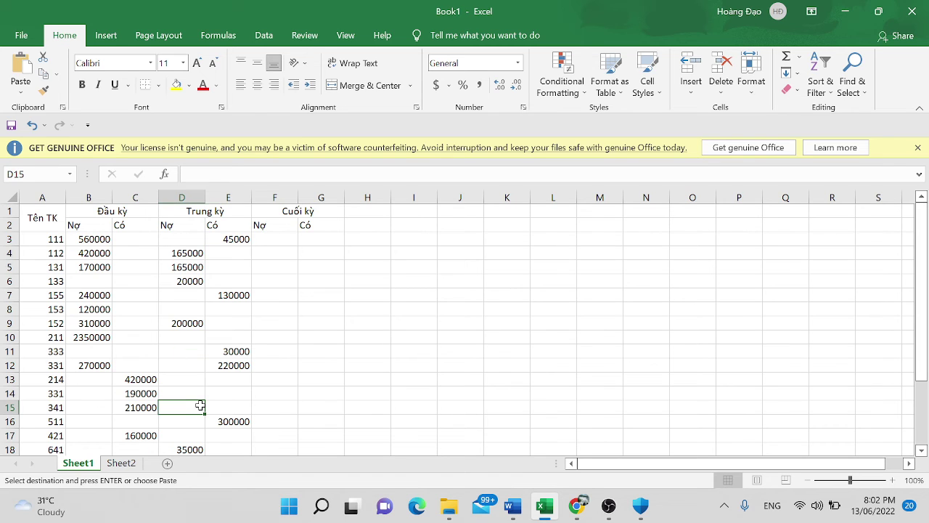
key("ctrl+v")
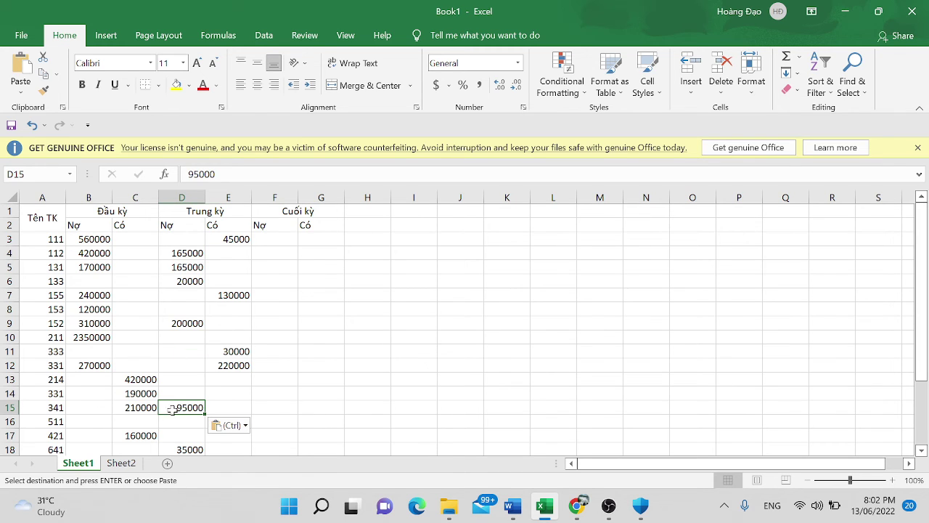
key("Escape")
key("Return")
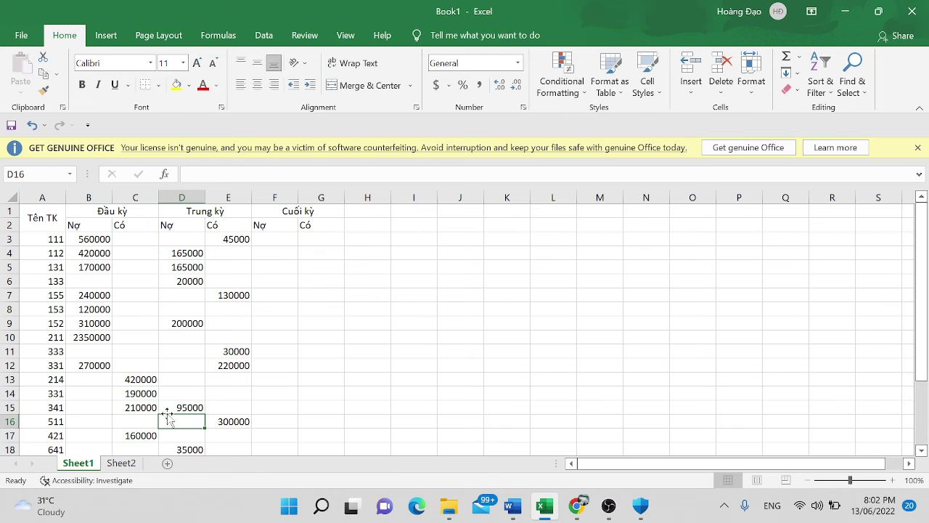
- Add account 111's transaction 4 amount of 95000 to the formula in its mid-period Có cell E3 and check the totals
left_click(130, 463)
key("Down")
key("ctrl+d")
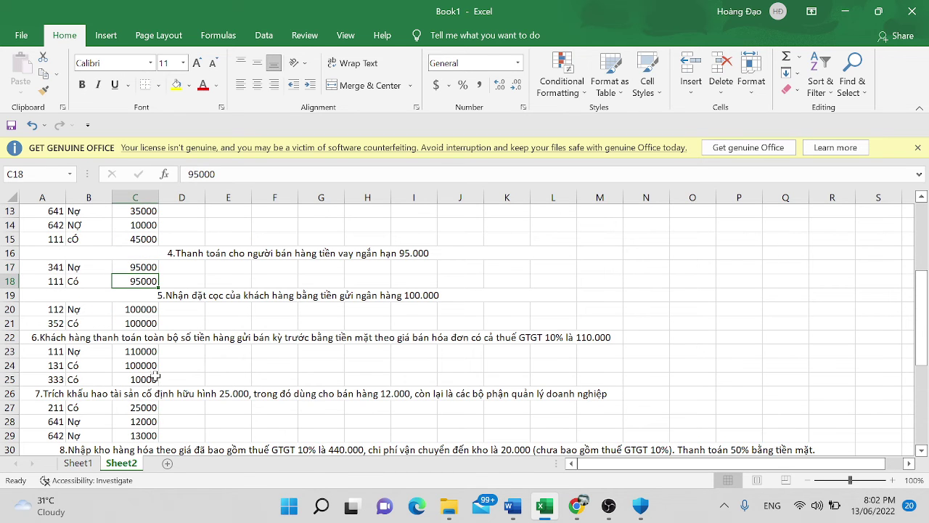
key("ctrl+c")
left_click(77, 463)
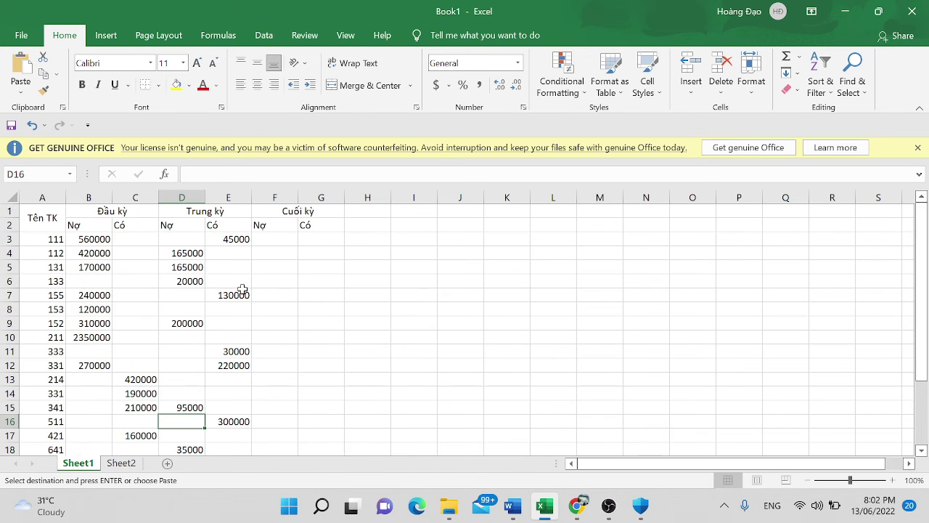
double_click(212, 239)
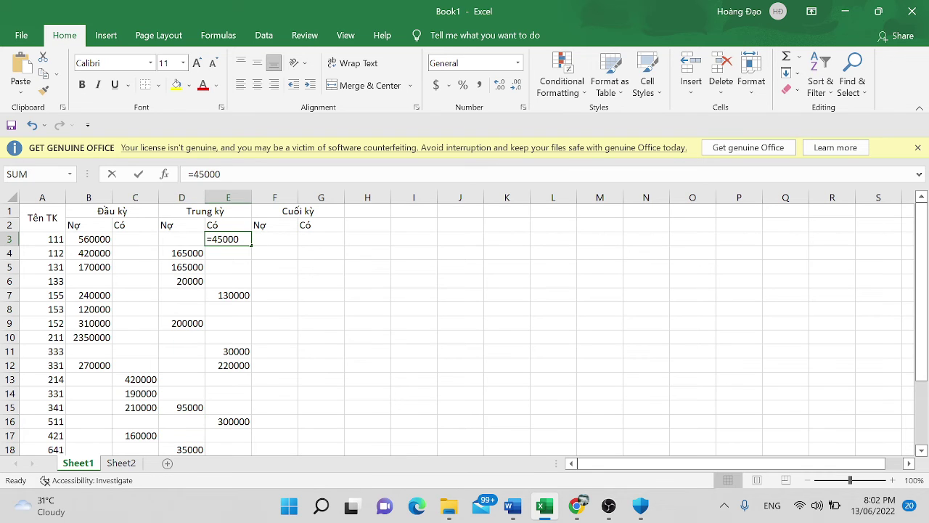
type("+")
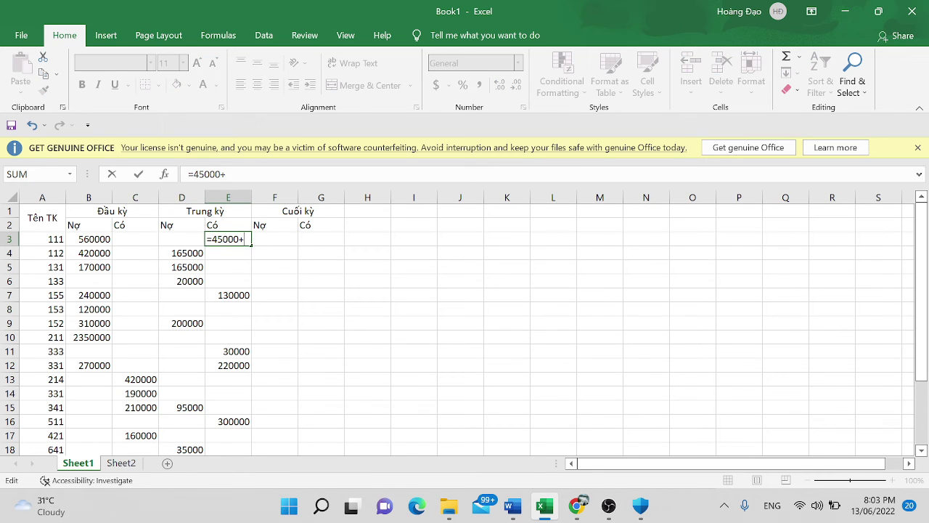
left_click(125, 463)
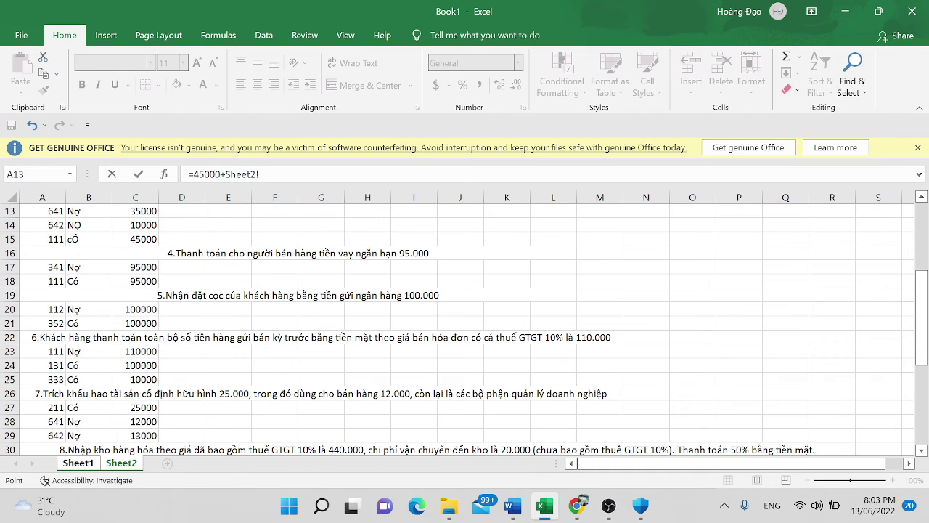
key("BackSpace")
key("BackSpace")
key("BackSpace")
key("BackSpace")
key("BackSpace")
key("BackSpace")
key("BackSpace")
key("Return")
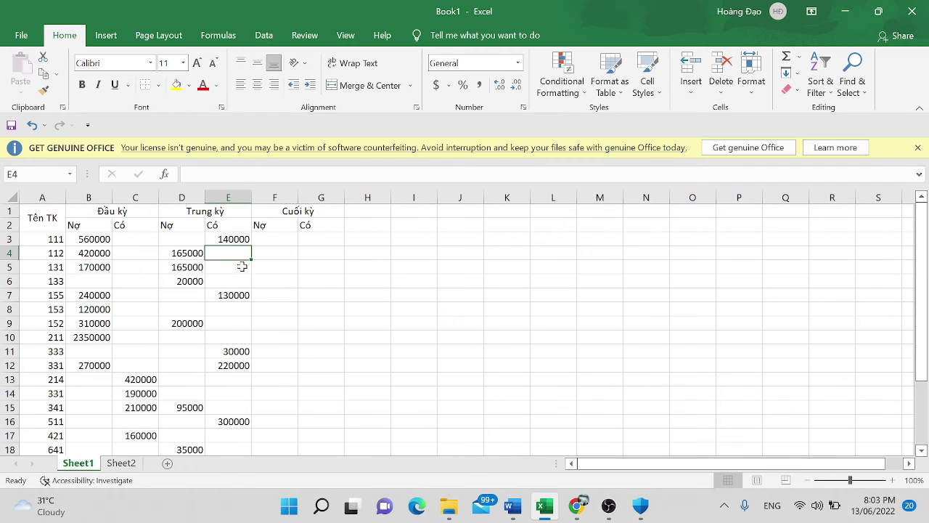
scroll(188, 315, "down", 2)
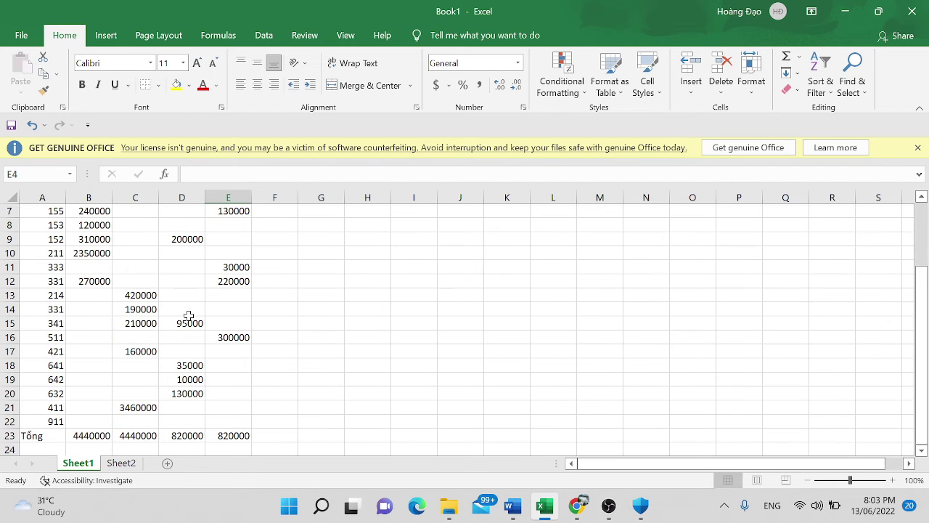
- Add account 112's transaction 5 amount to its mid-period Nợ cell D4 in Sheet1, making the formula =165000+100000
left_click(121, 462)
scroll(202, 358, "down", 1)
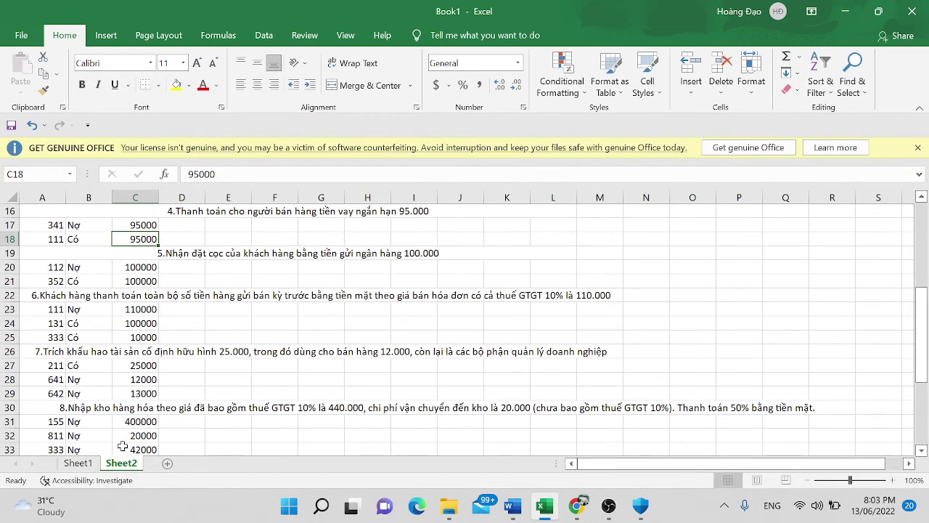
left_click(80, 464)
scroll(191, 350, "up", 2)
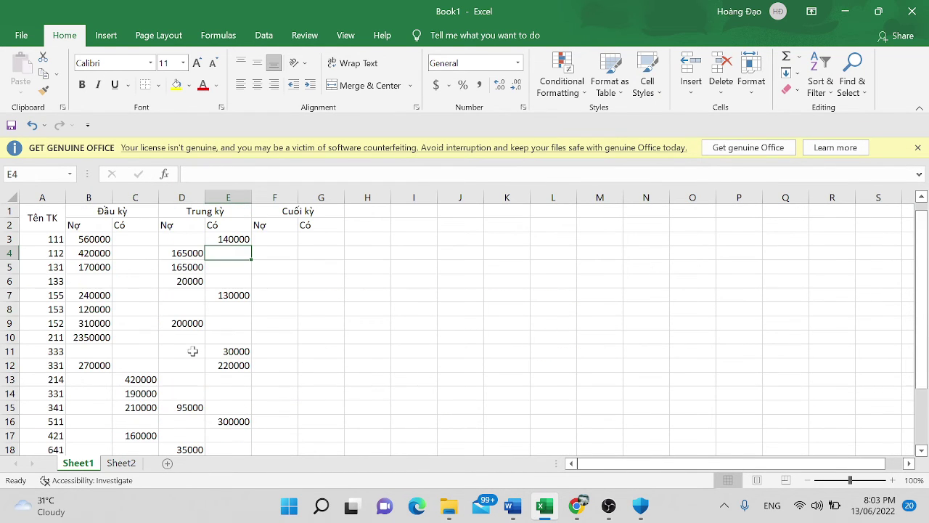
left_click(192, 253)
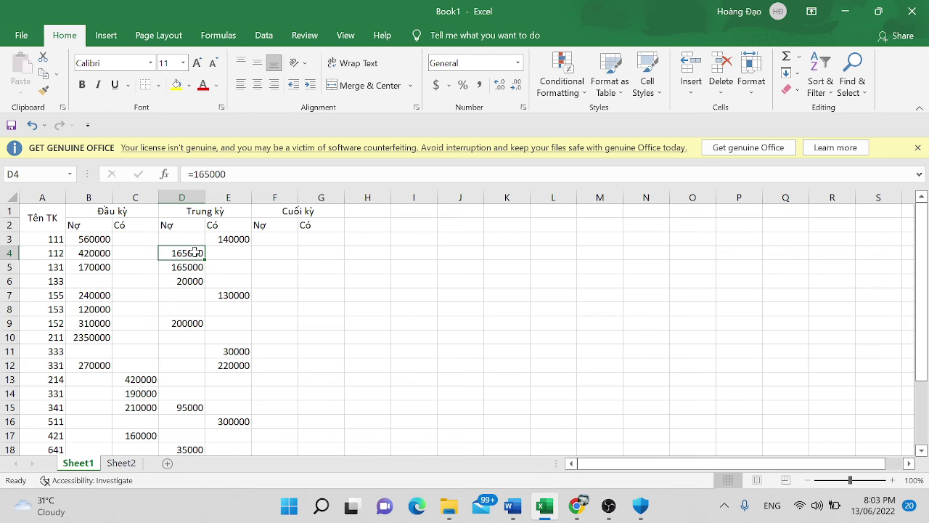
key("F2")
type("+")
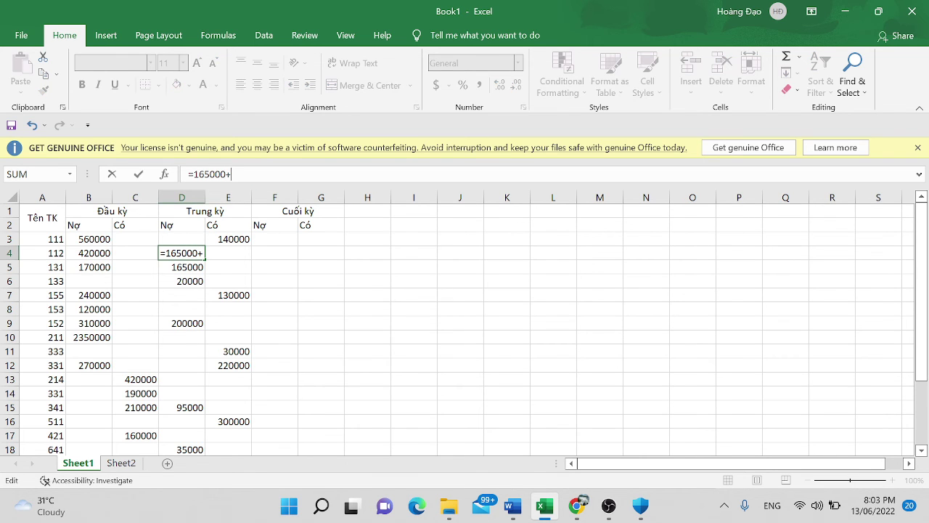
left_click(122, 462)
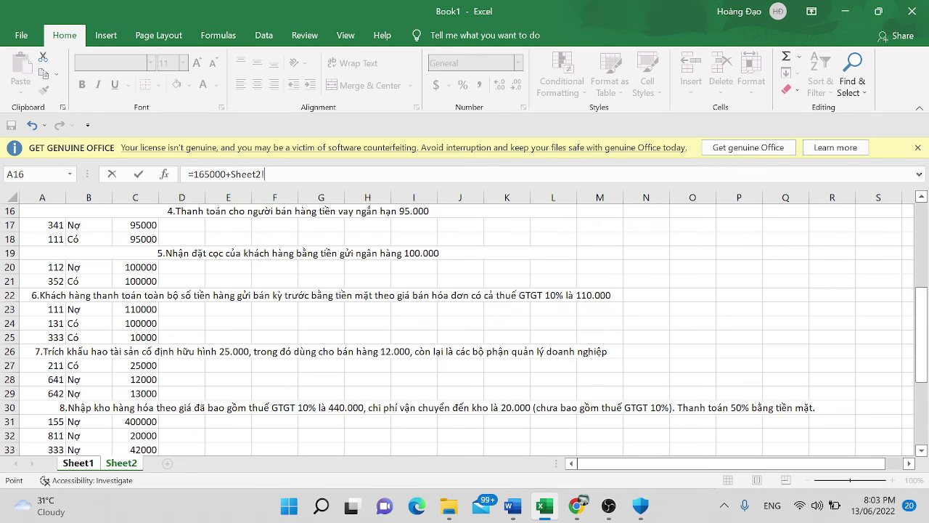
key("BackSpace")
key("BackSpace")
key("BackSpace")
key("BackSpace")
key("BackSpace")
key("BackSpace")
key("BackSpace")
type("100000")
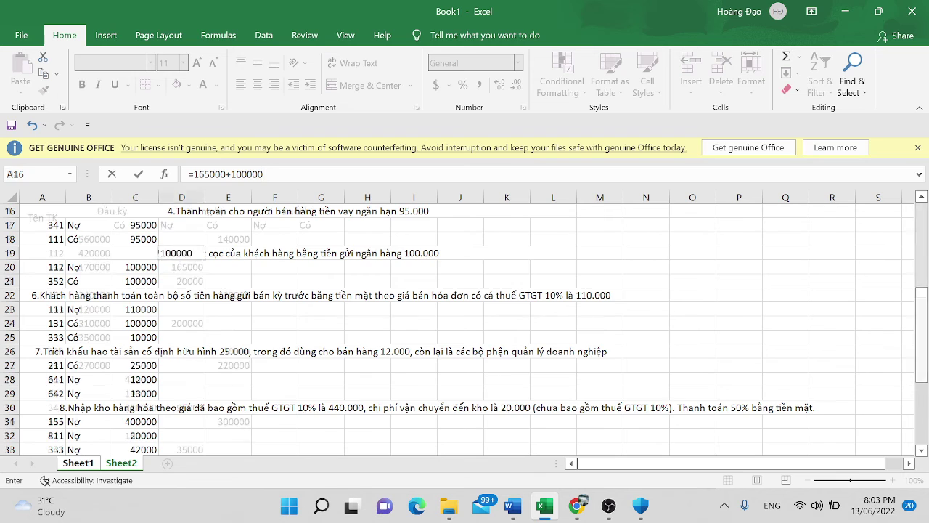
key("Return")
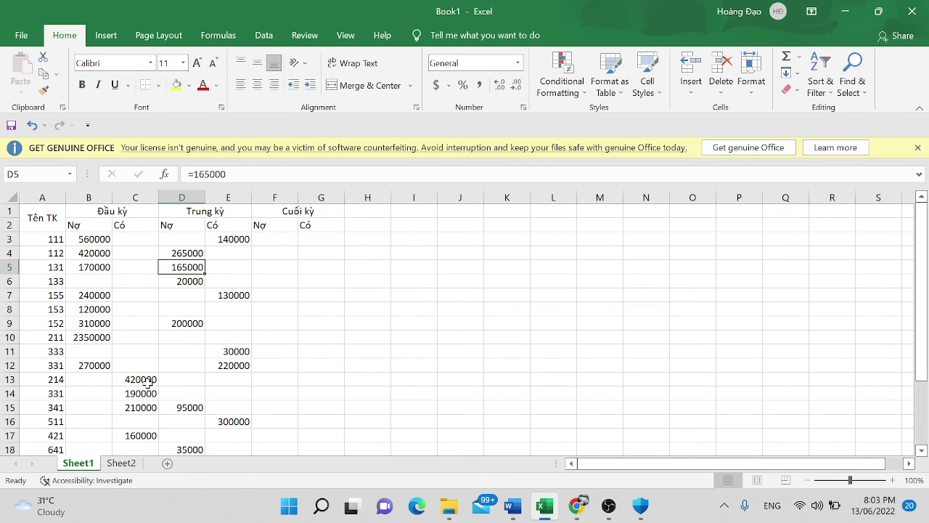
- Select transaction 5's Có amount in Sheet2 cell C21 and add account 352 in a new Sheet1 row above account 341
left_click(123, 462)
key("Down")
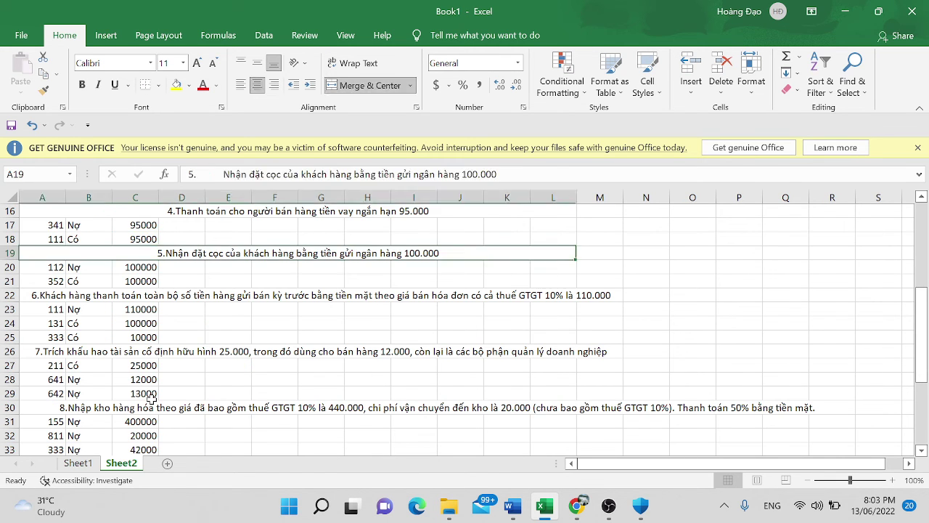
key("Down")
key("Down")
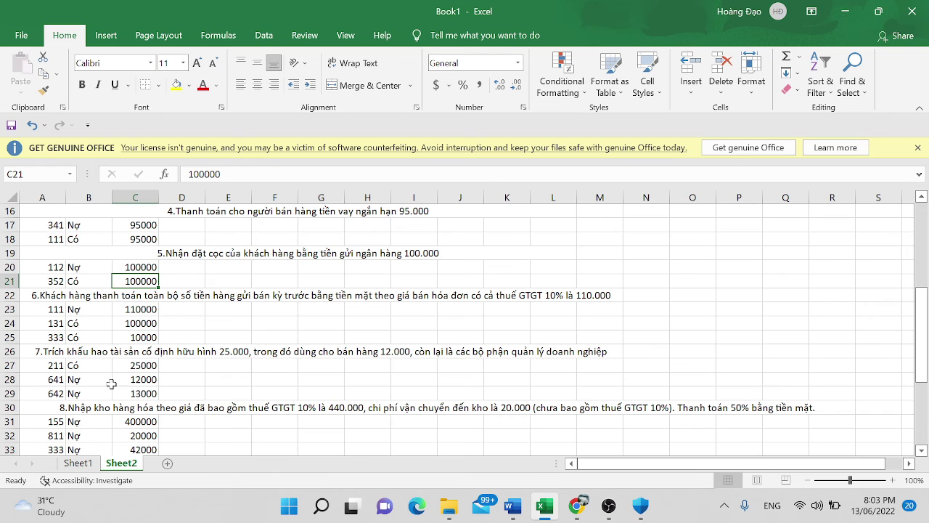
left_click(78, 463)
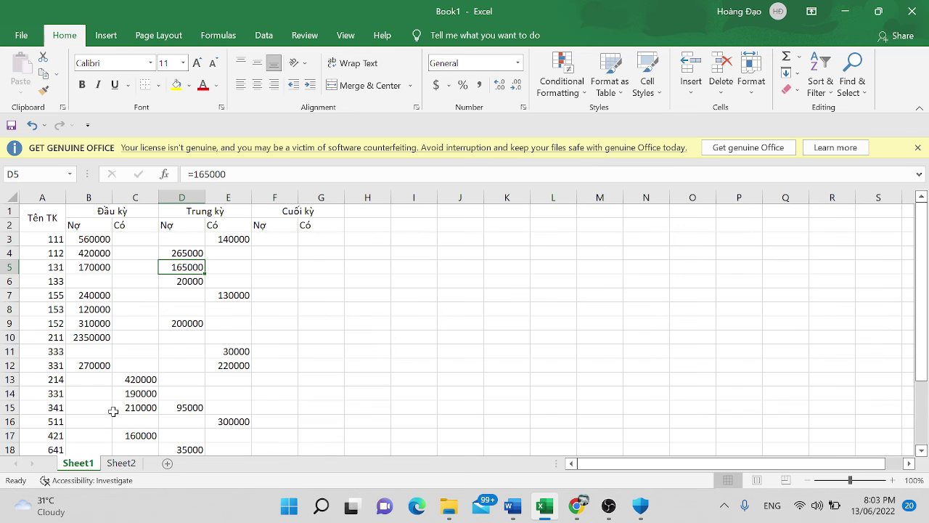
scroll(114, 412, "down", 2)
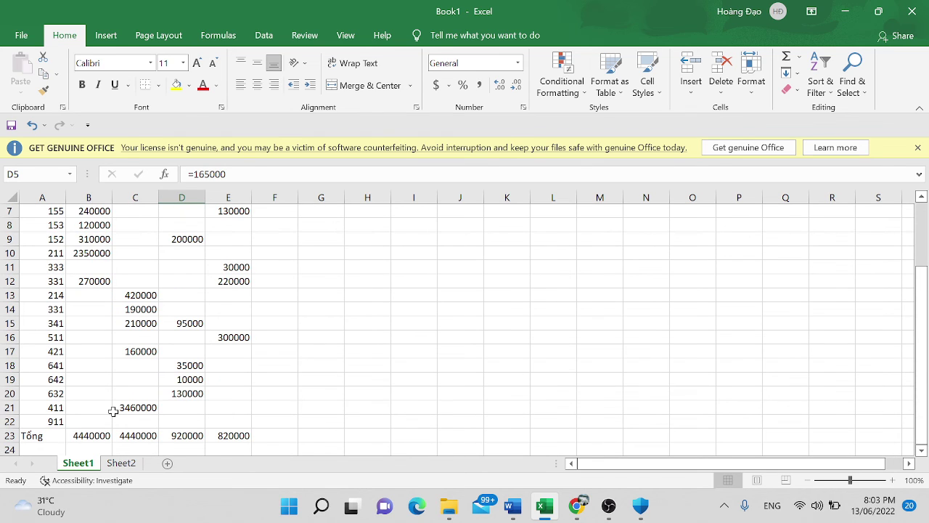
left_click(11, 323)
right_click(15, 325)
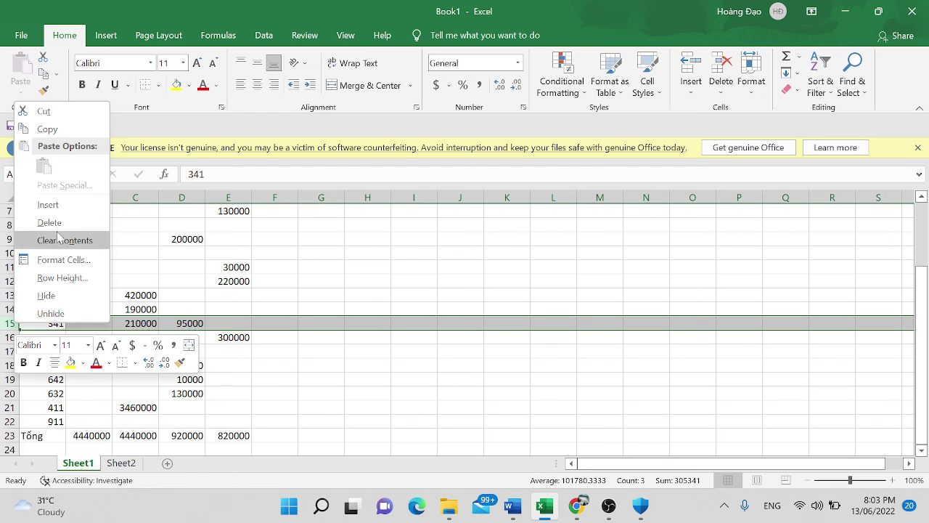
left_click(47, 204)
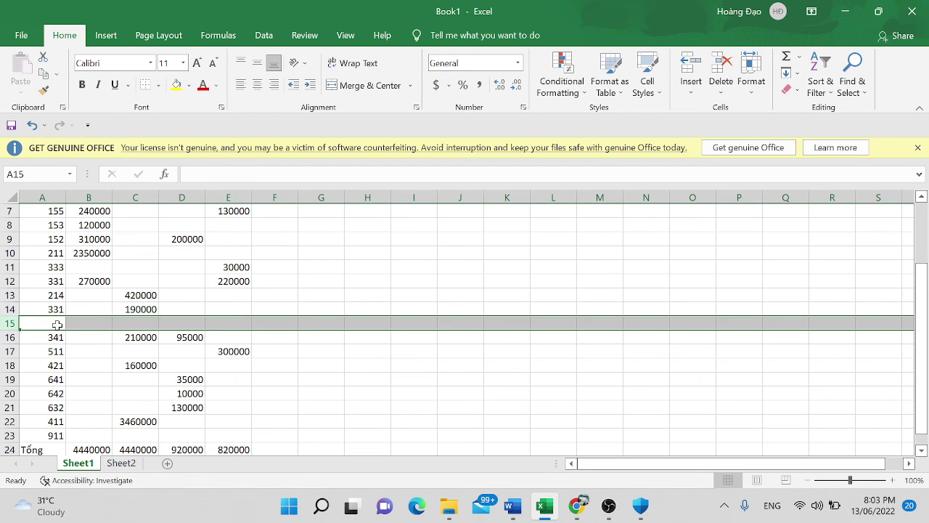
type("352")
key("Return")
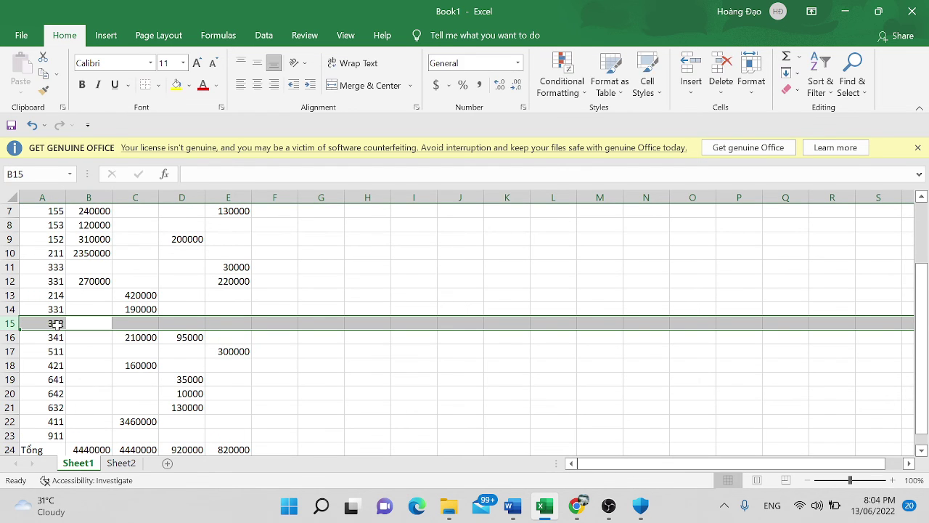
- Copy account 352's transaction 5 amount of 100000 from Sheet2 into its mid-period Có cell E15 in Sheet1
key("Right")
key("Right")
key("Right")
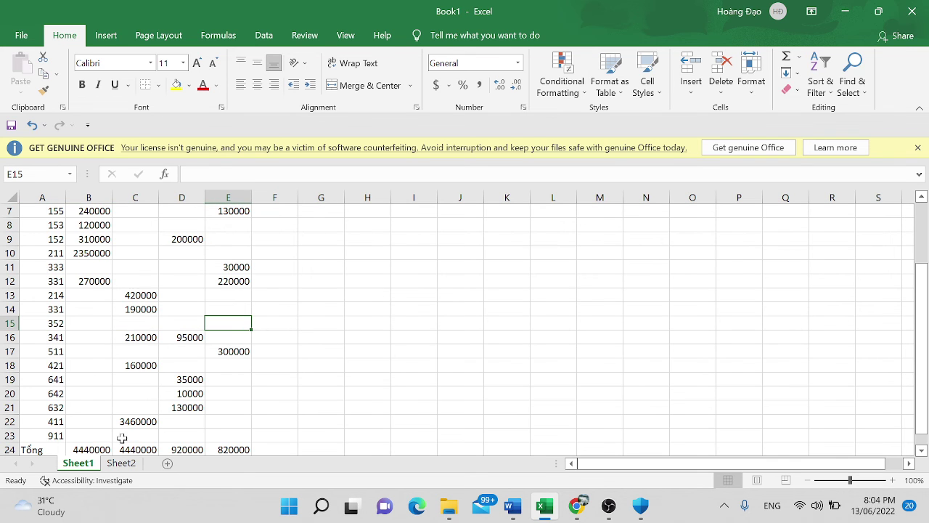
left_click(122, 463)
key("ctrl+c")
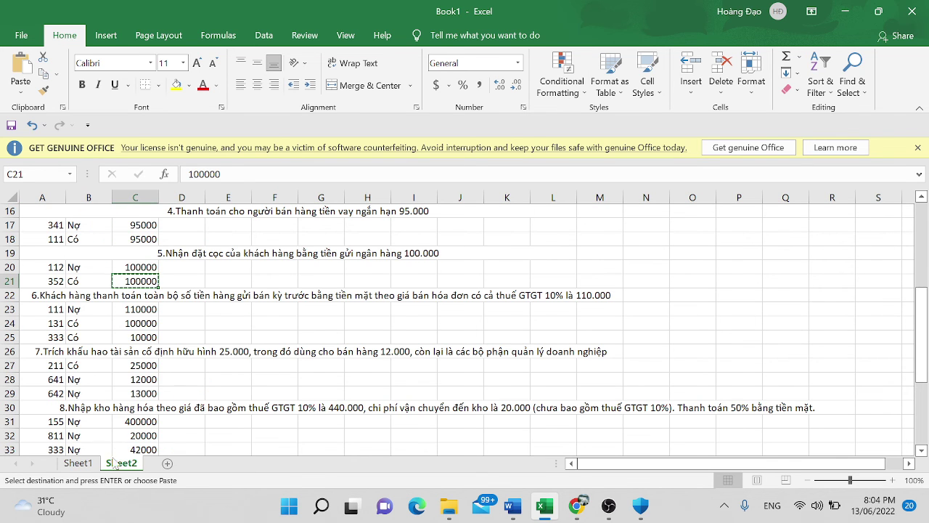
left_click(75, 463)
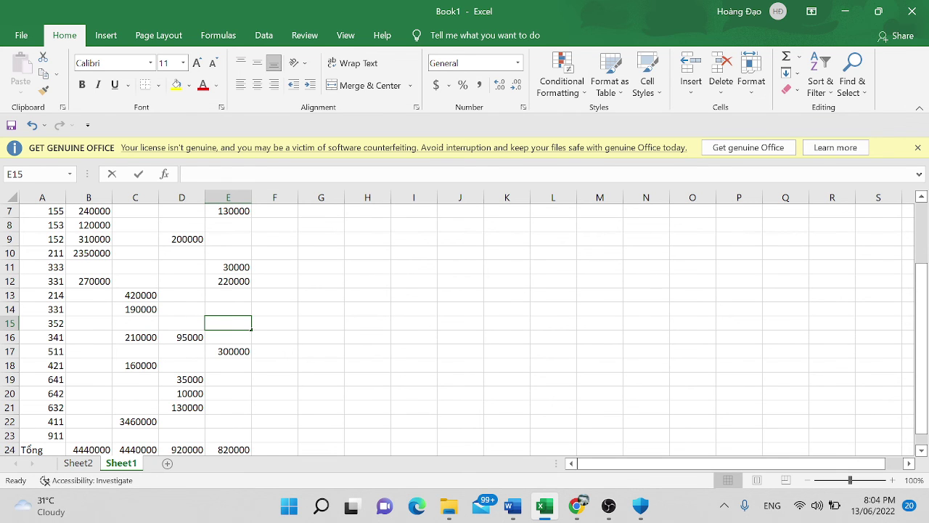
left_click(76, 463)
key("ctrl+c")
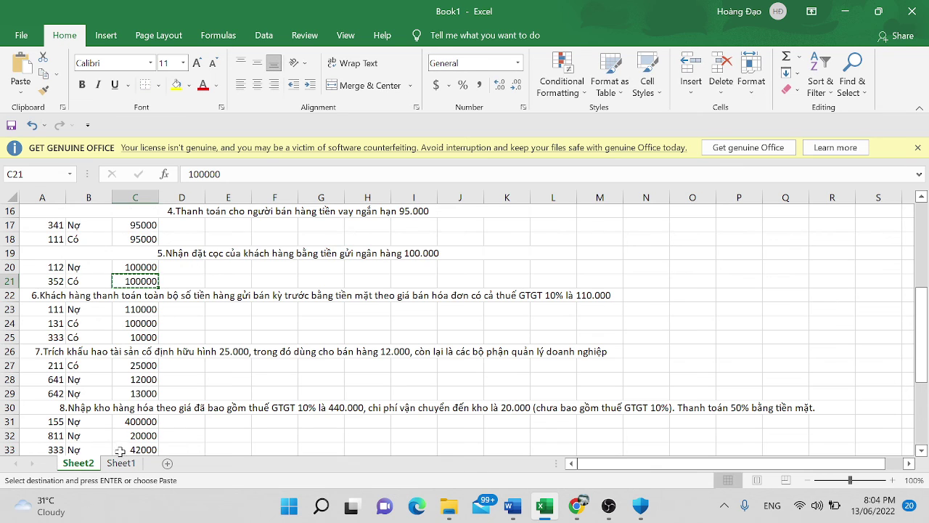
left_click(120, 463)
key("ctrl+v")
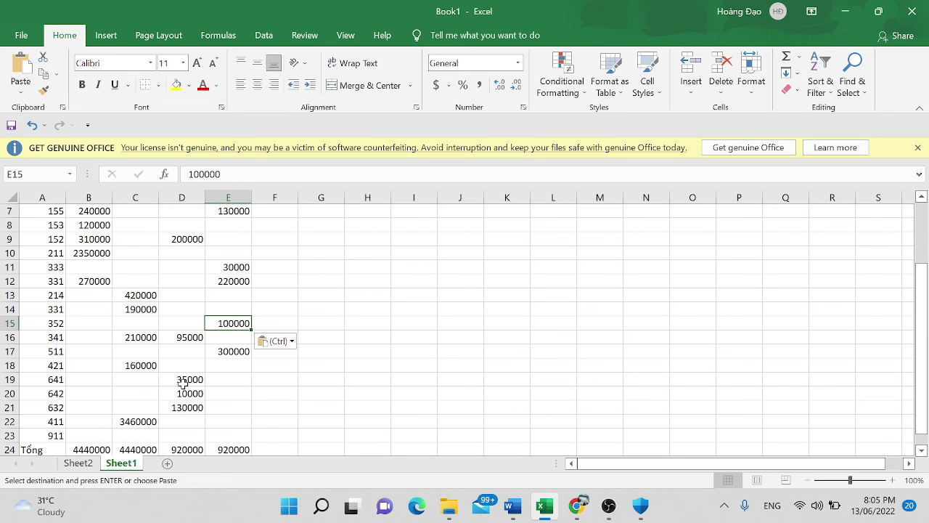
- Copy account 111's transaction 6 Nợ amount of 110000 from cell C23 in Sheet2
left_click(94, 466)
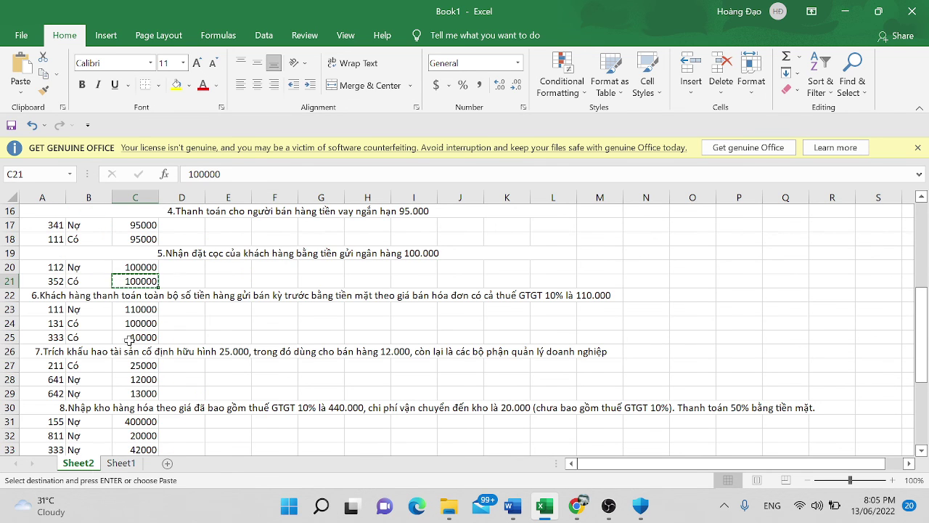
left_click(70, 310)
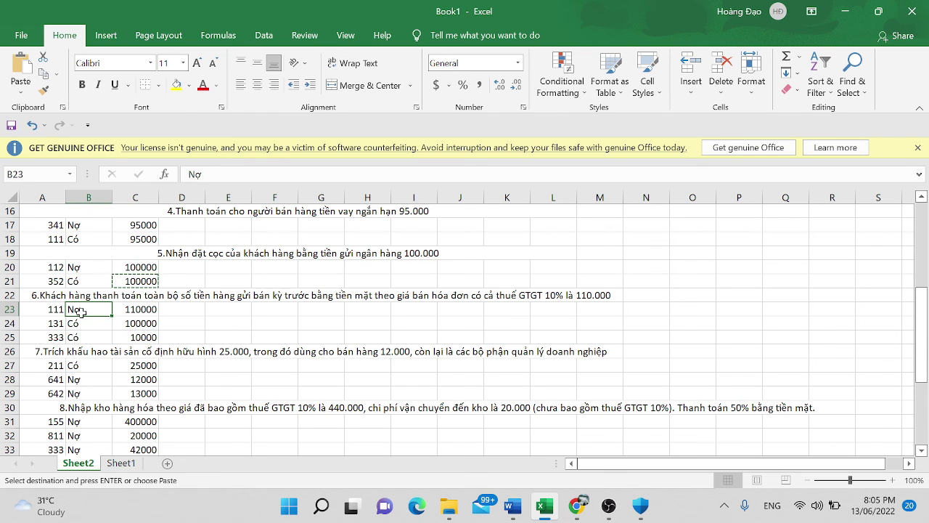
left_click(145, 311)
key("ctrl+c")
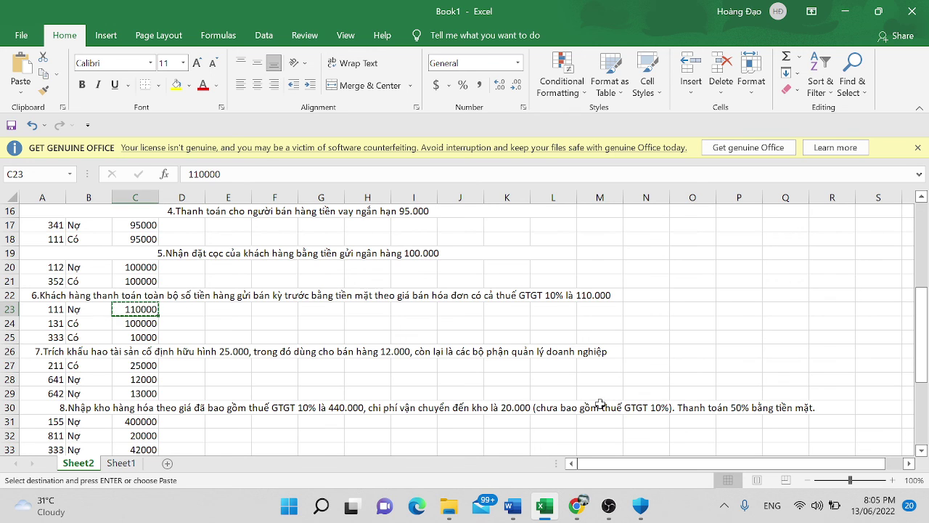
left_click(607, 503)
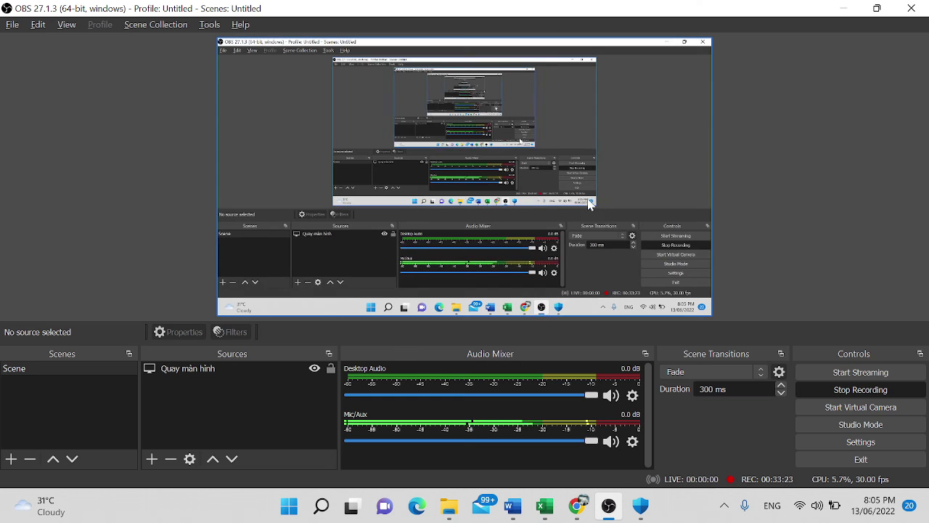